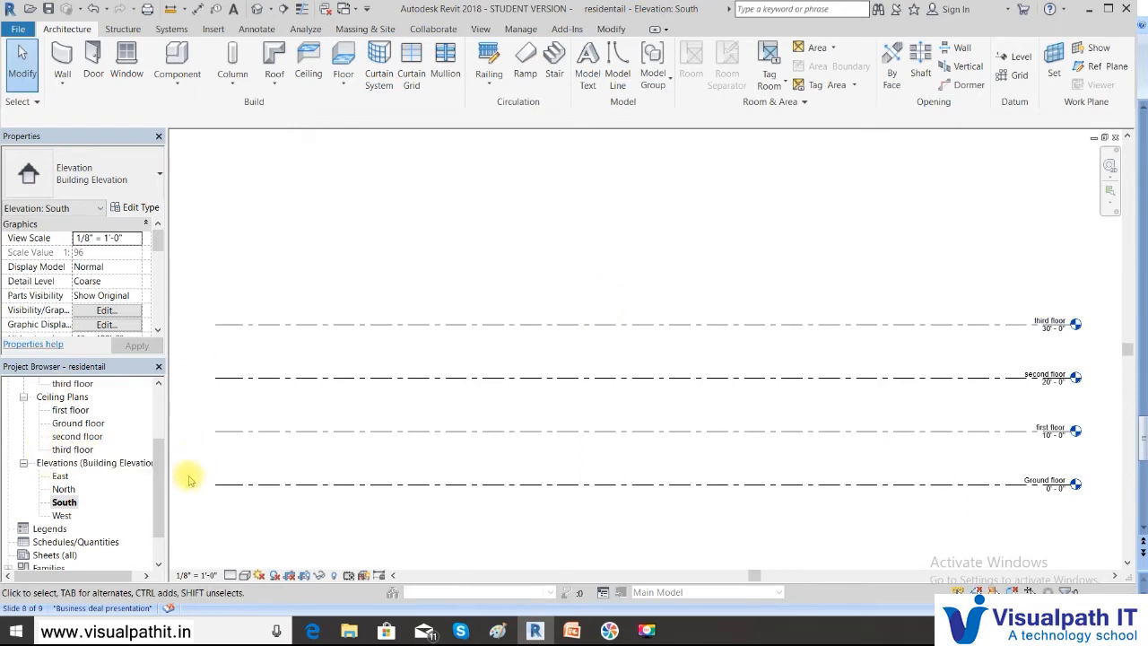
- Open the Ground floor plan view with all four elevation markers in sight
drag(153, 525, 158, 471)
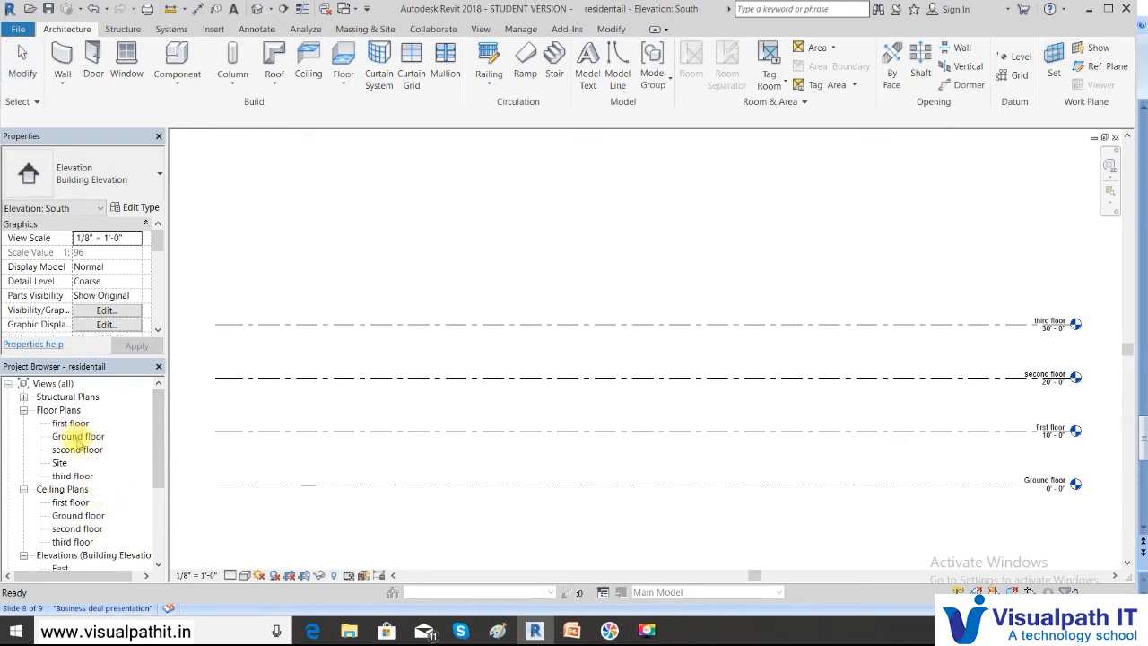
double_click(79, 437)
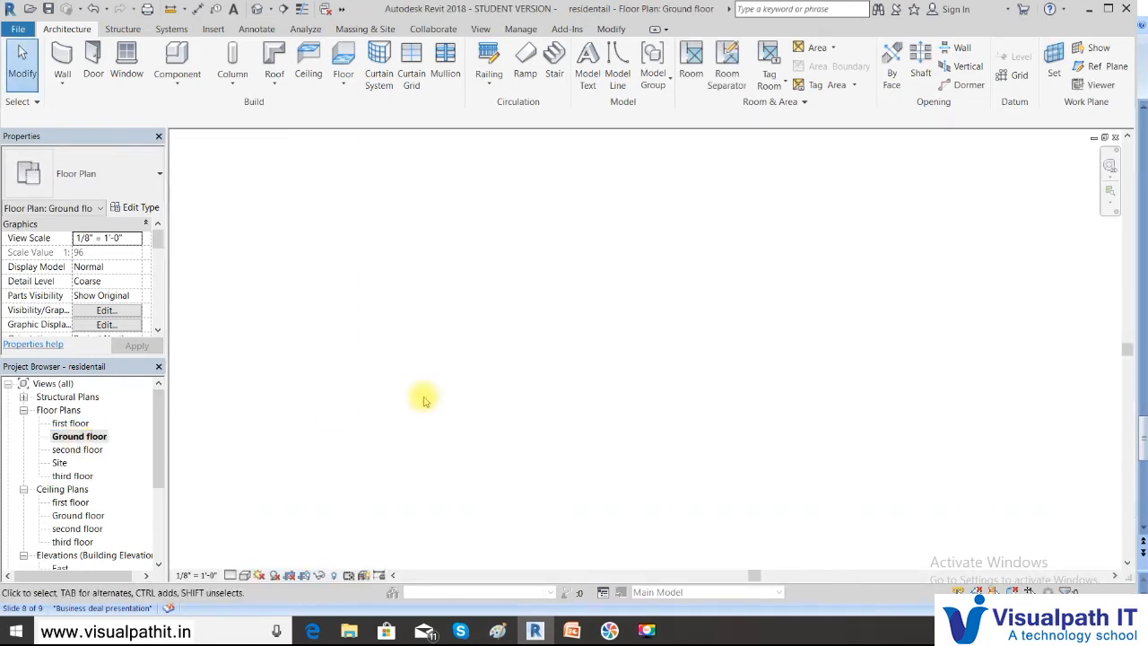
middle_drag(551, 275, 435, 248)
scroll(516, 335, down, 1)
middle_drag(589, 365, 662, 392)
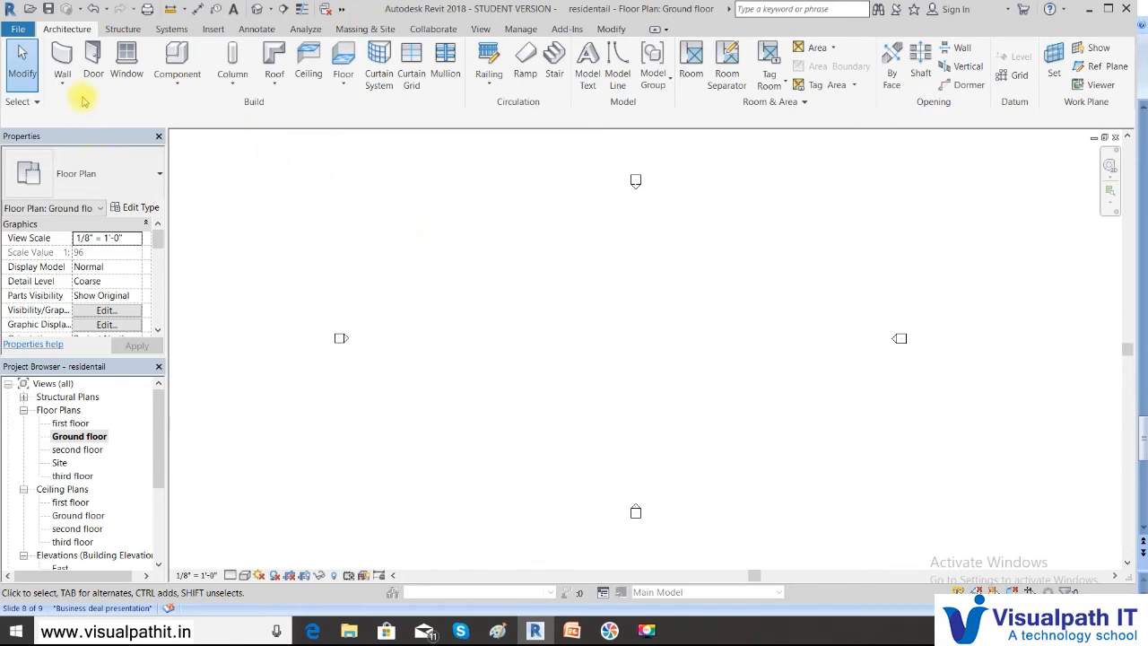
- Start the Wall tool and choose the Generic - 8" Masonry basic wall type
click(63, 61)
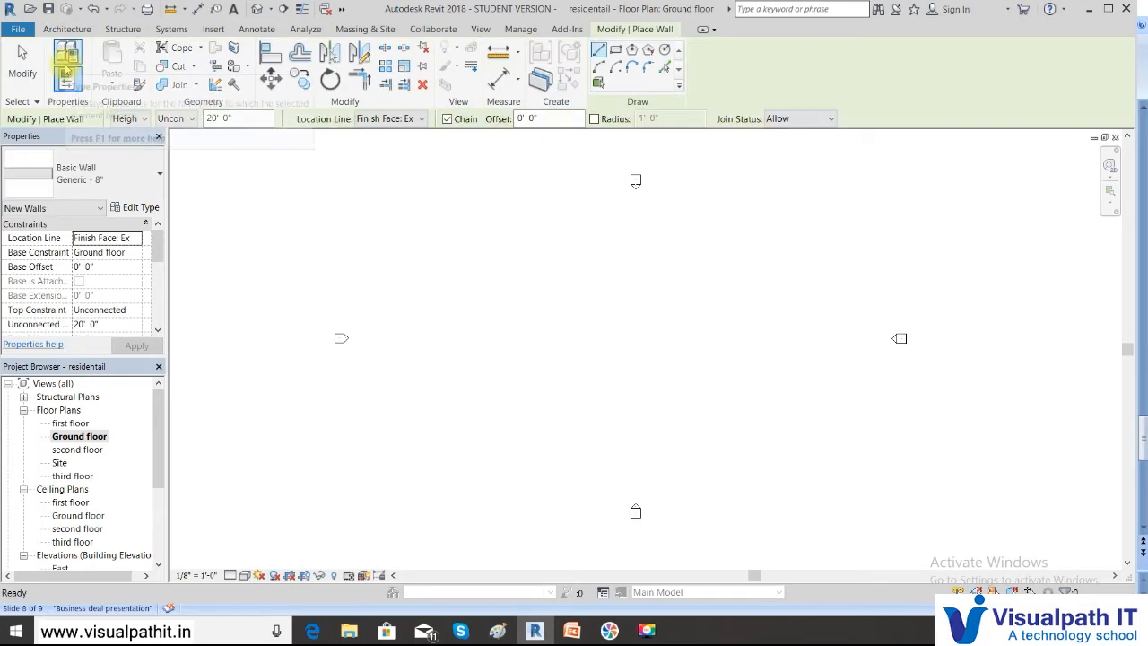
click(161, 177)
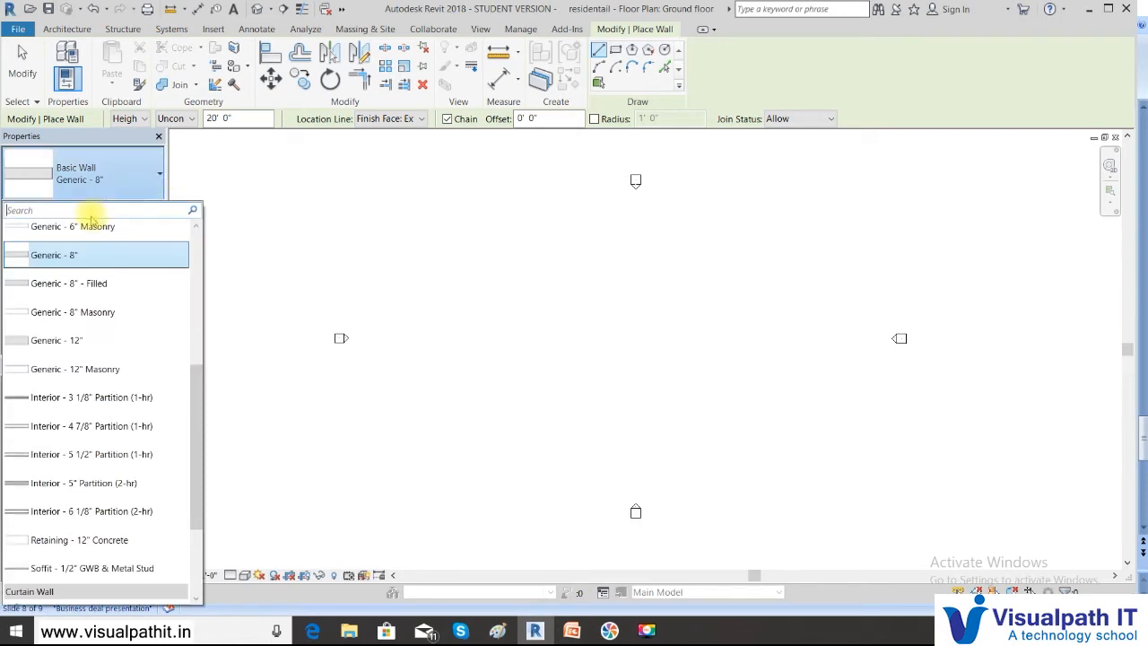
click(124, 313)
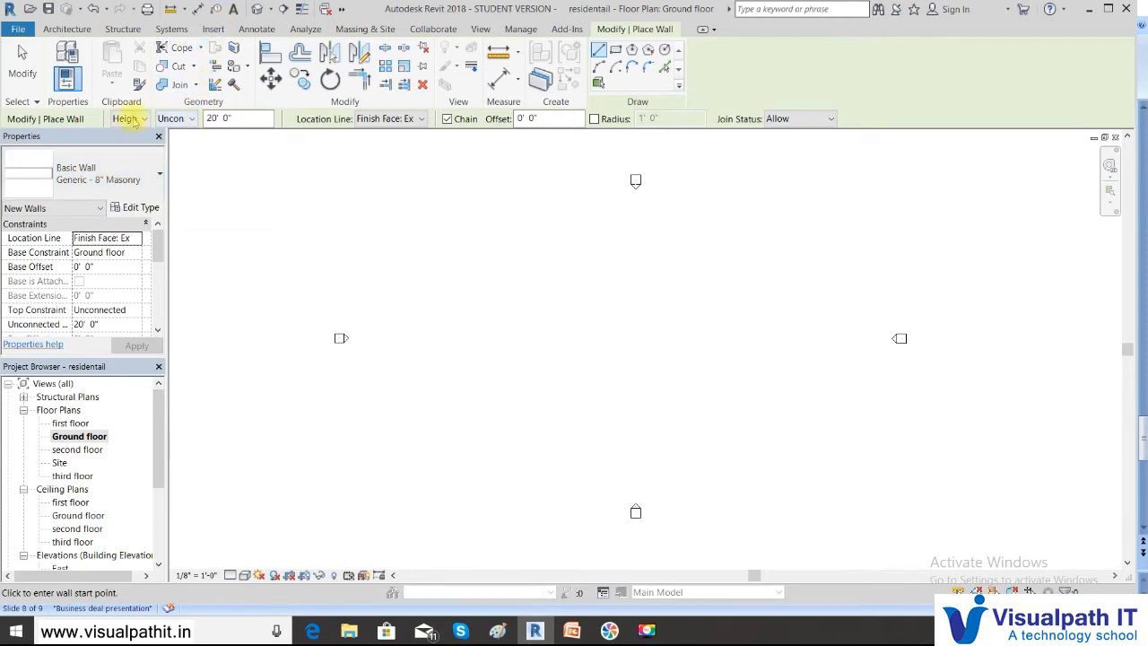
- Set the new walls to be placed by height, reaching up to the first floor level
click(133, 118)
click(126, 145)
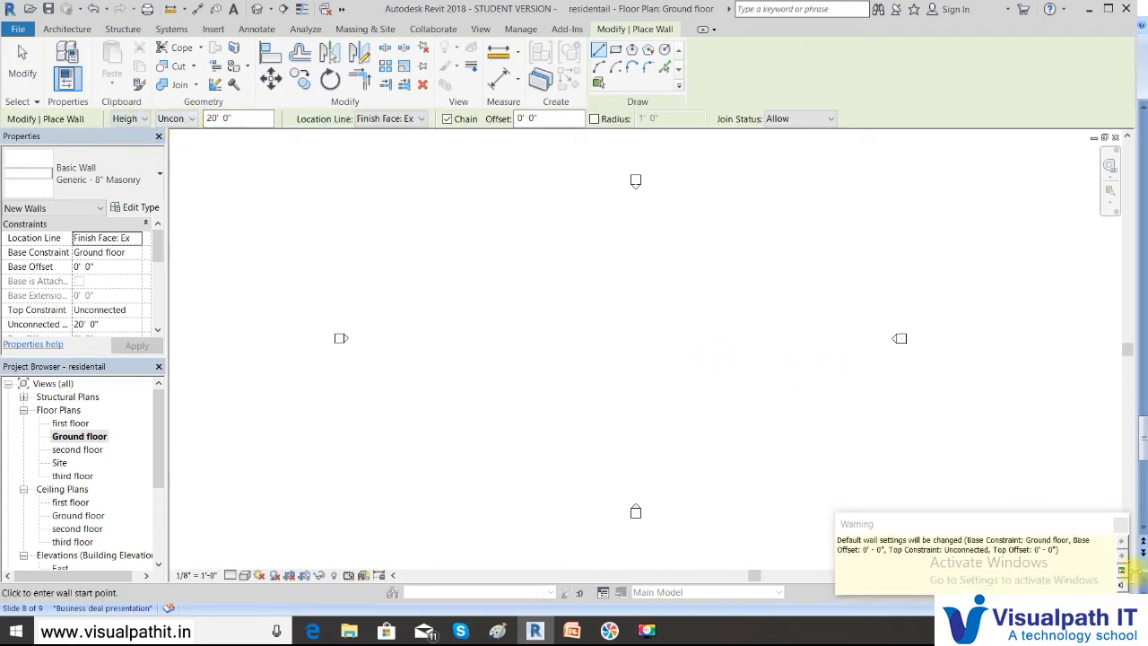
click(1121, 523)
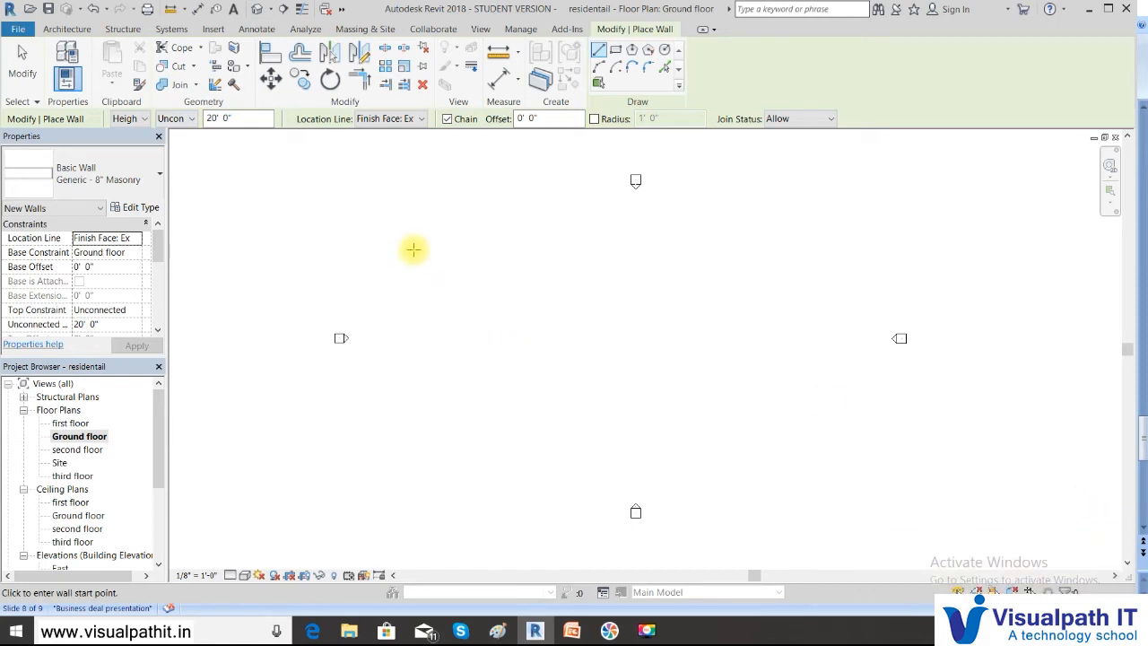
click(190, 119)
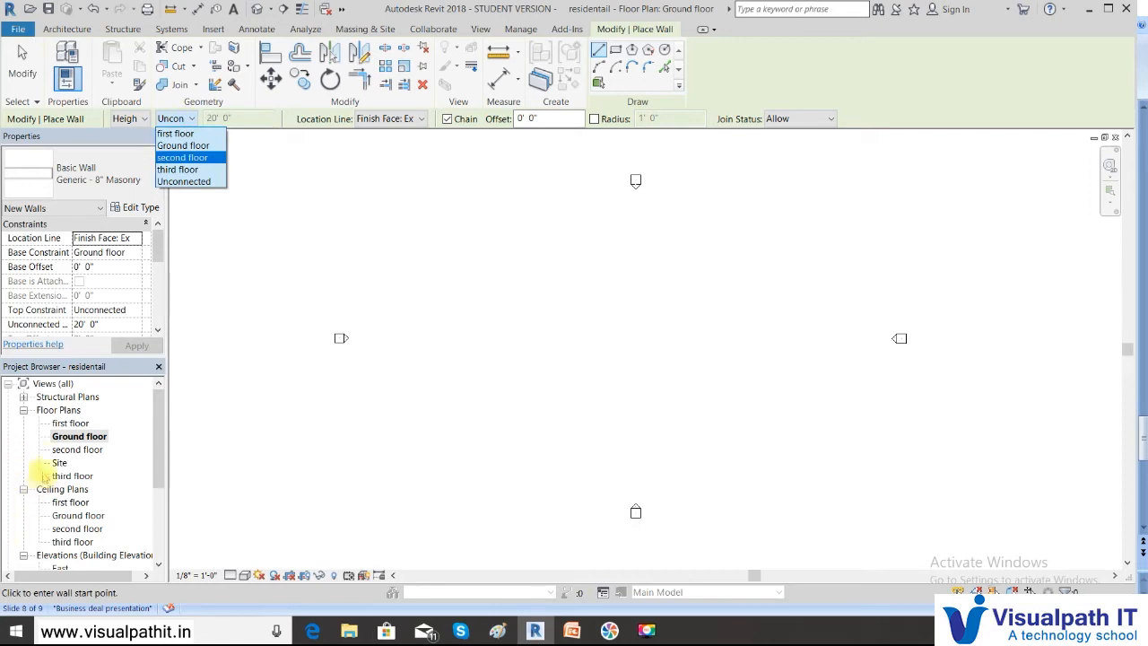
click(184, 134)
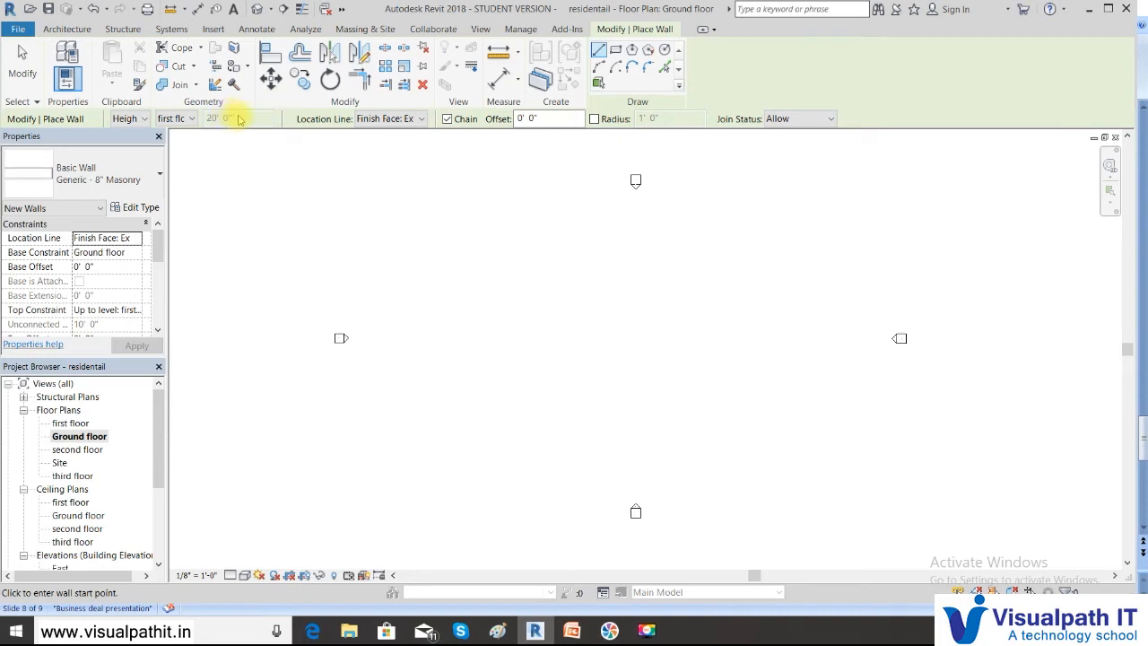
- Set the walls' location line to Wall Centerline and save the project
click(424, 118)
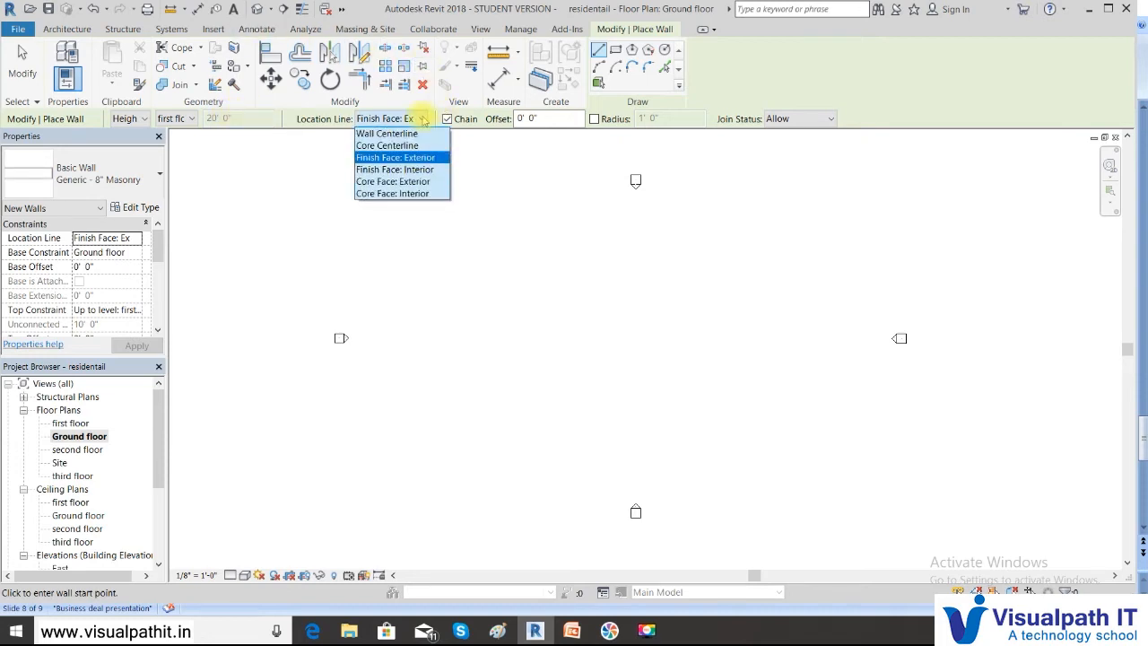
click(405, 134)
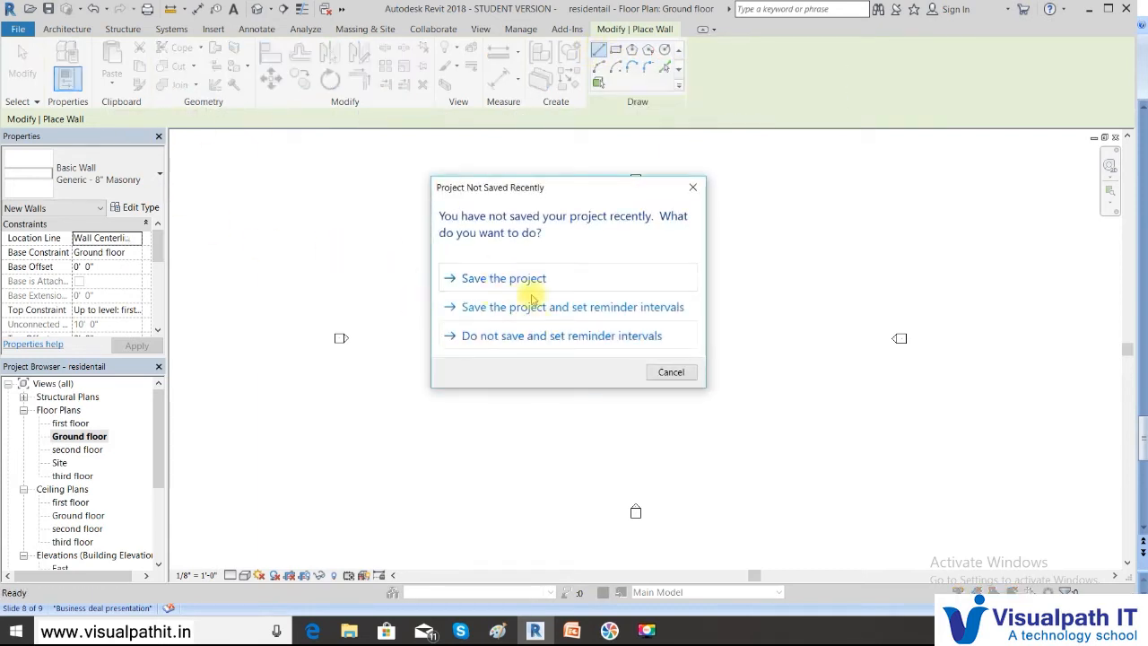
click(509, 277)
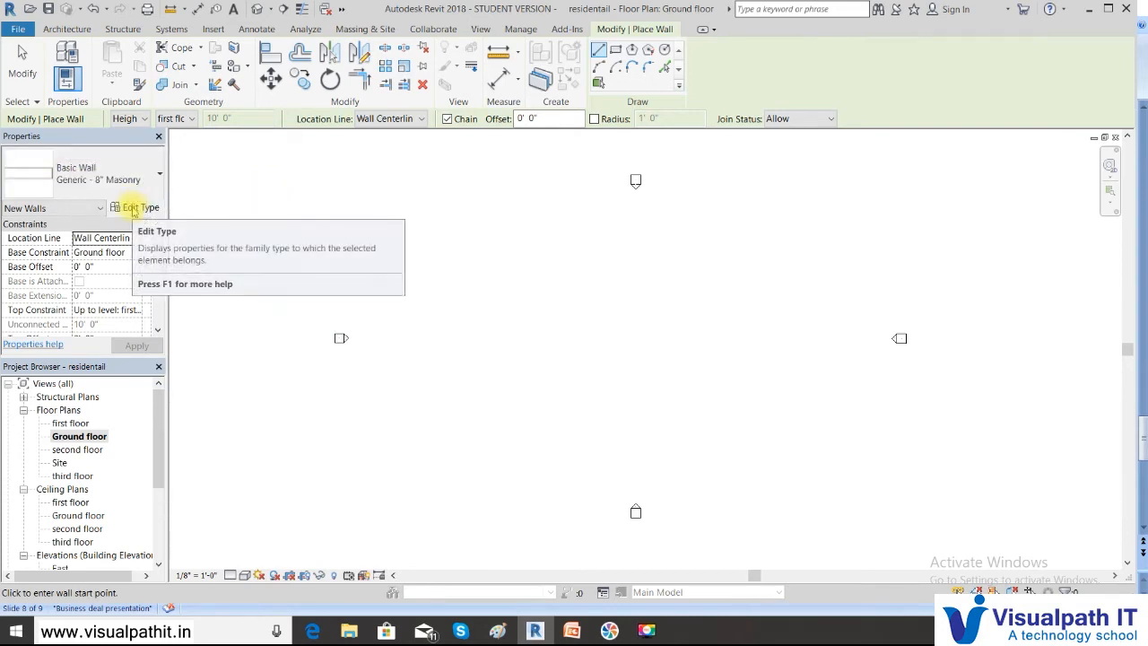
- Duplicate the Generic - 8" Masonry wall type under the name 9" masonsry wall
click(132, 208)
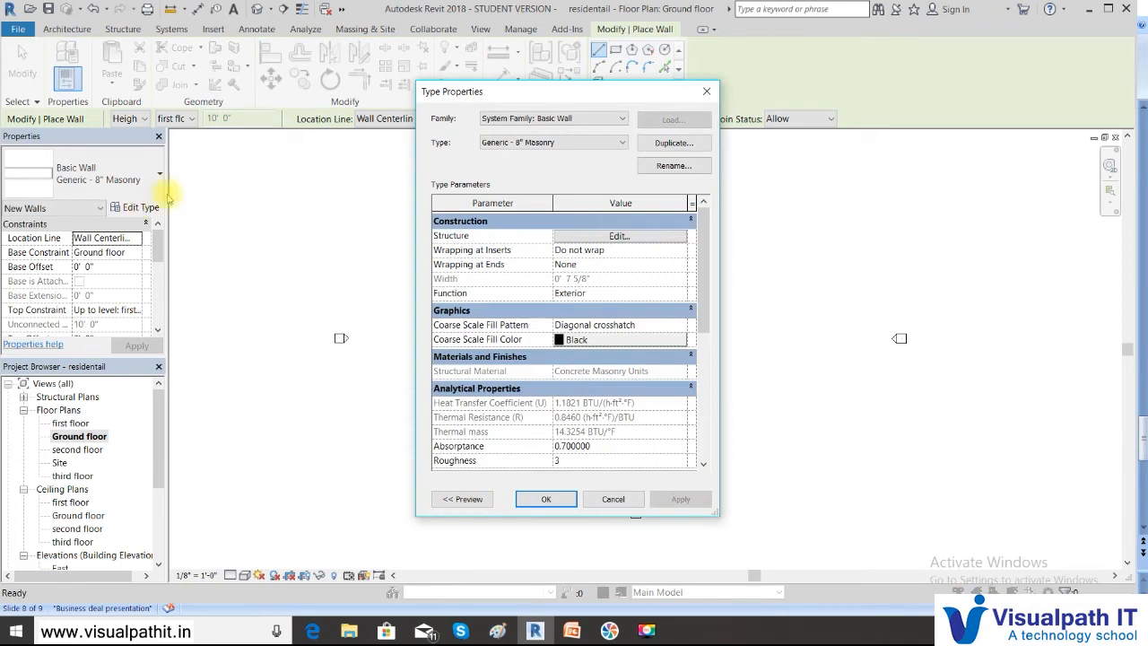
click(656, 145)
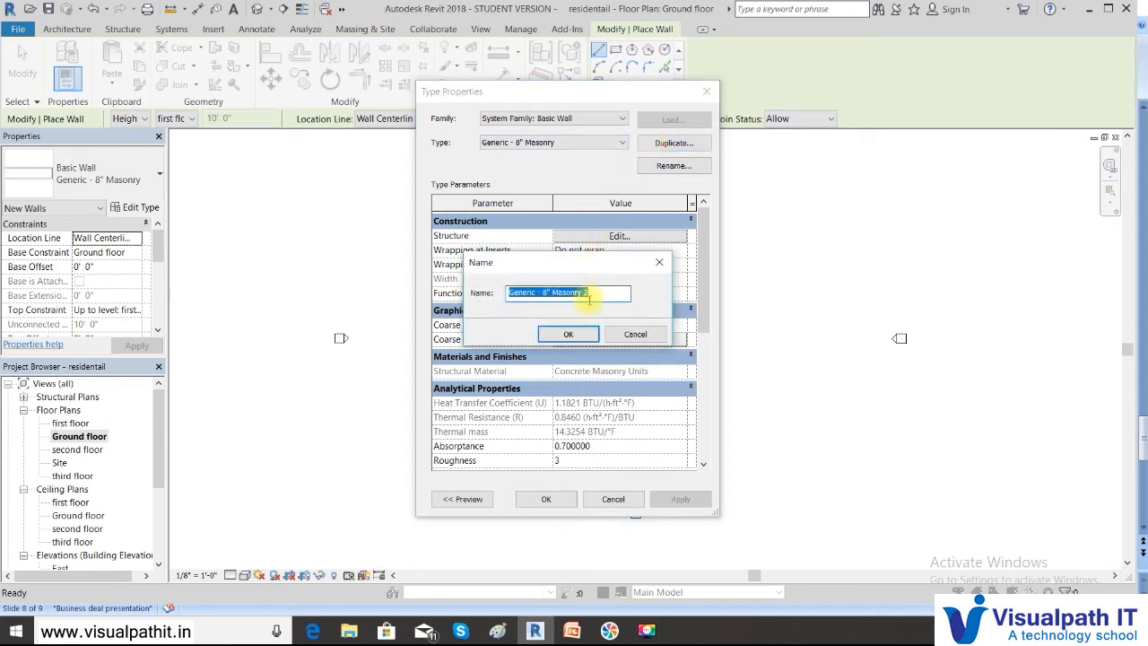
drag(615, 291, 487, 298)
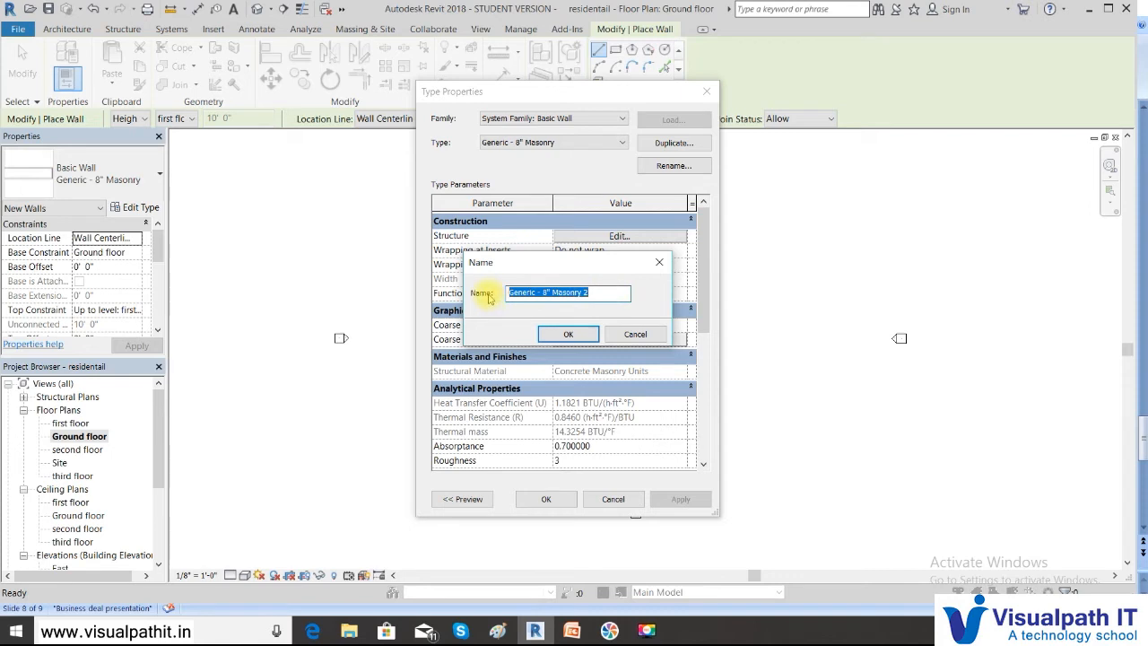
text(9)
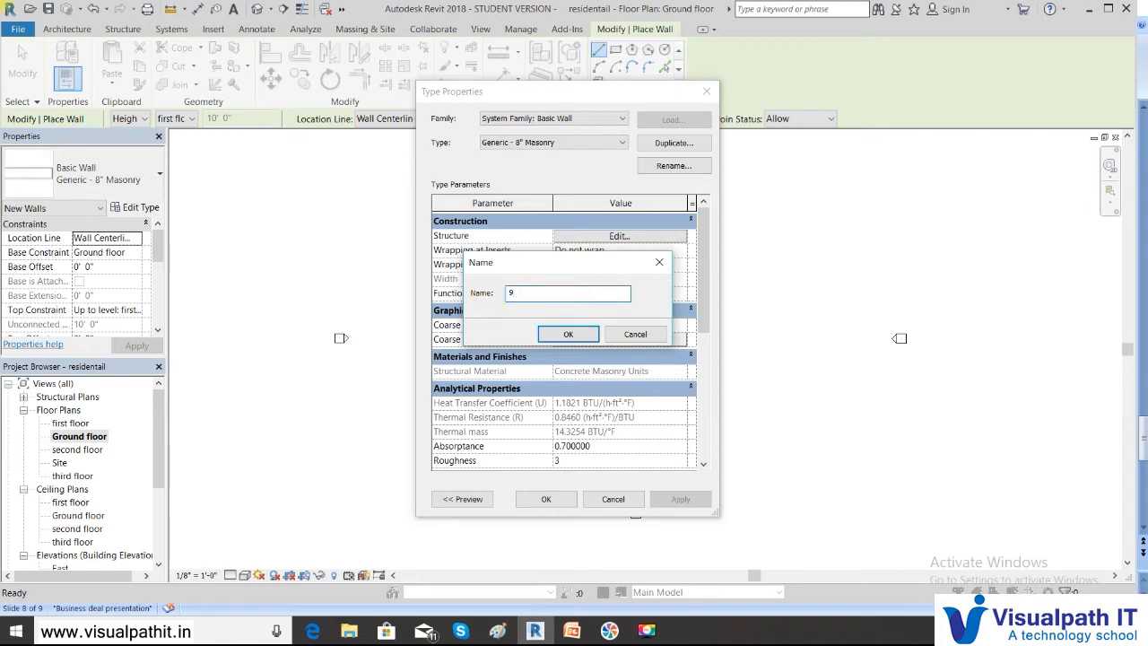
text(" masonry wall)
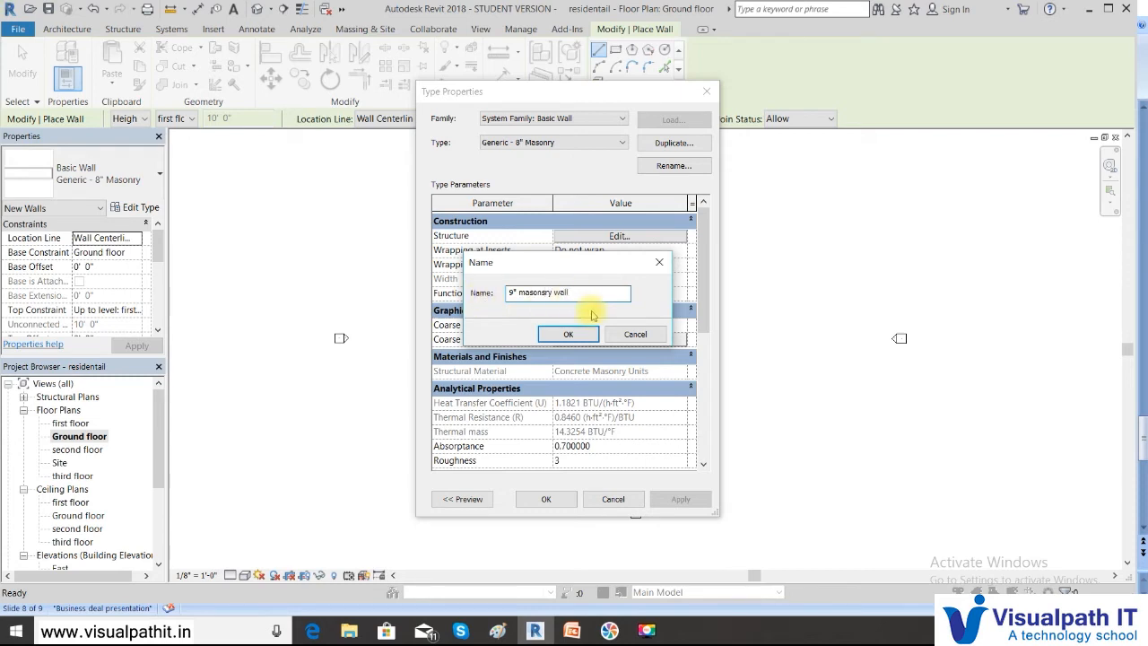
click(573, 335)
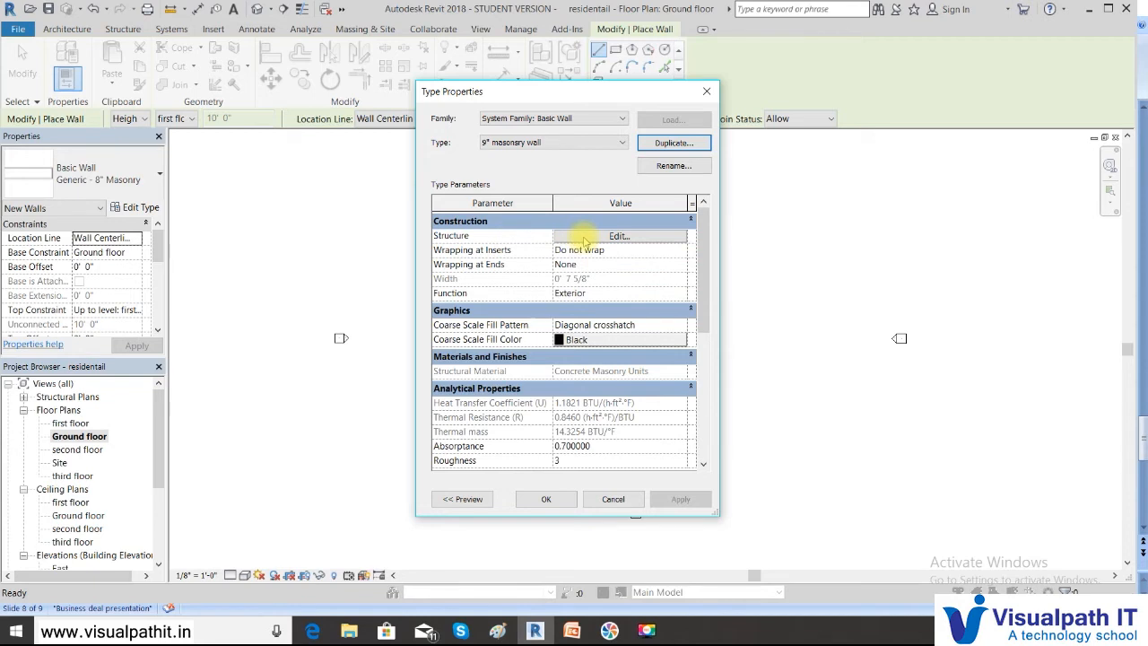
- Set the structure layer thickness of the duplicated wall type to 9" and accept its type properties
click(583, 235)
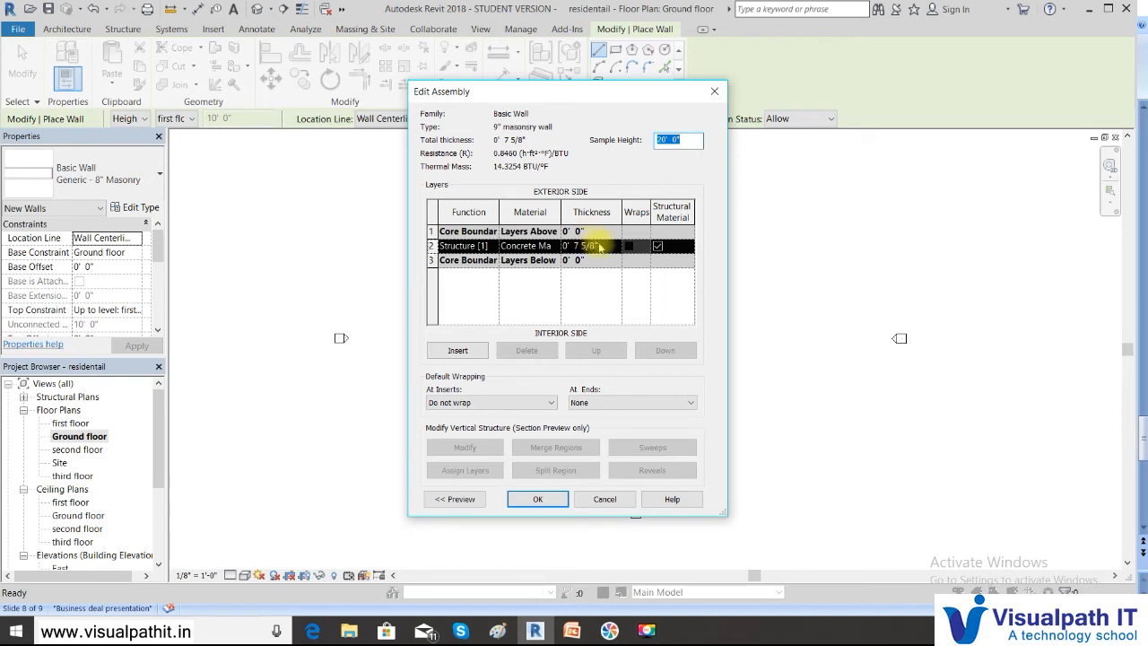
click(605, 248)
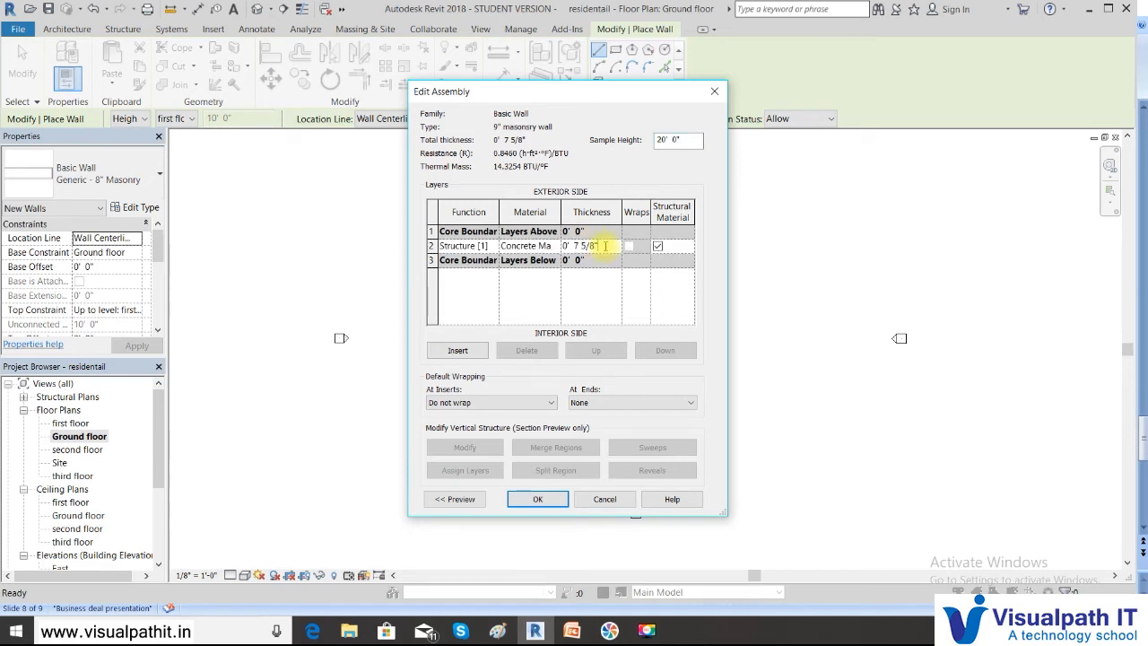
drag(605, 245, 563, 251)
text(9)
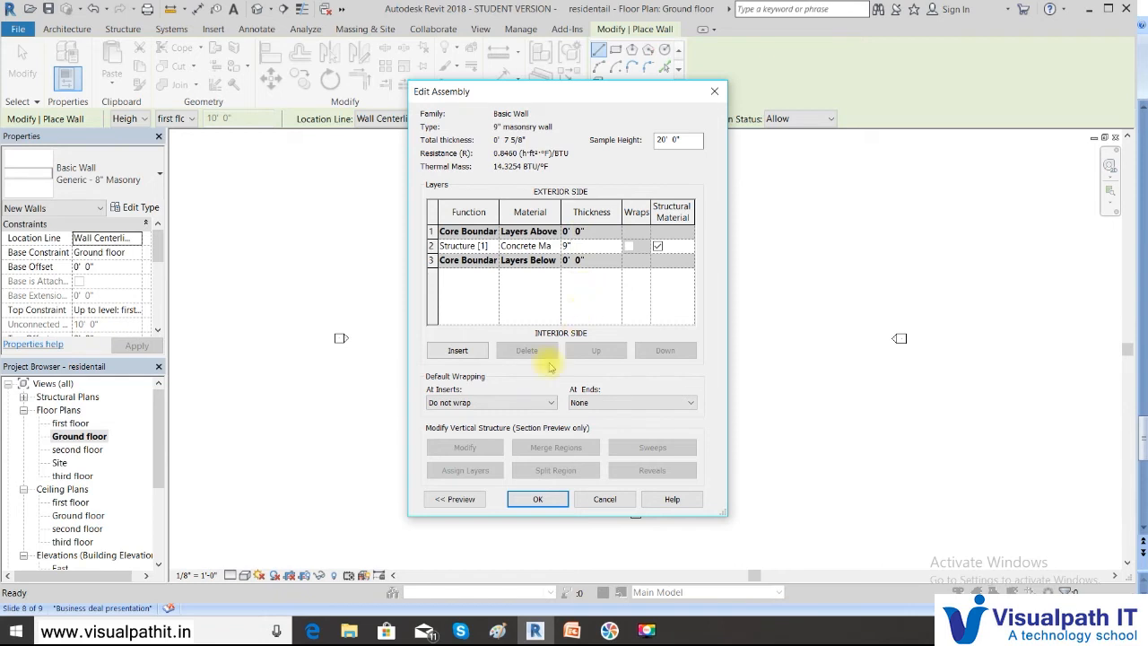
click(535, 500)
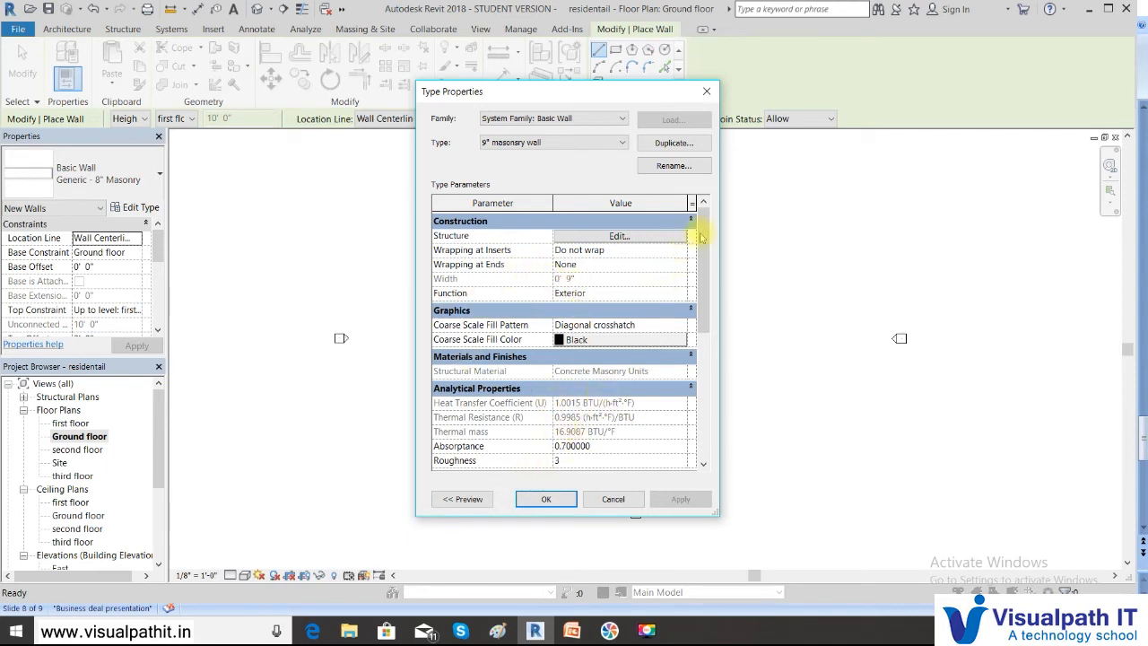
drag(698, 224, 703, 297)
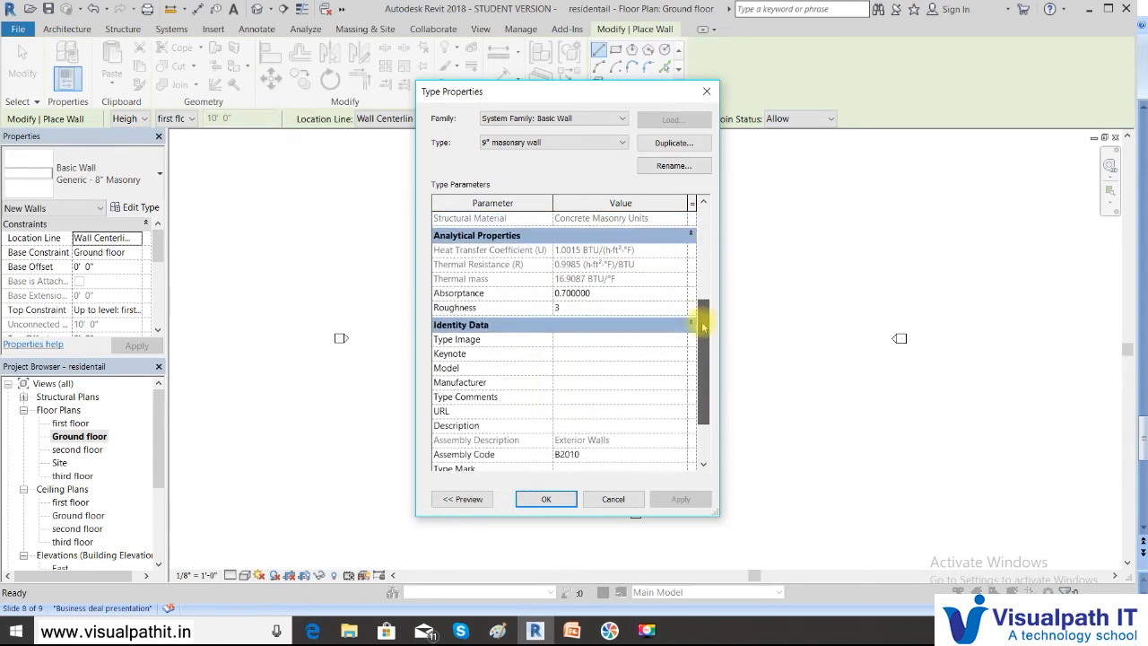
click(531, 499)
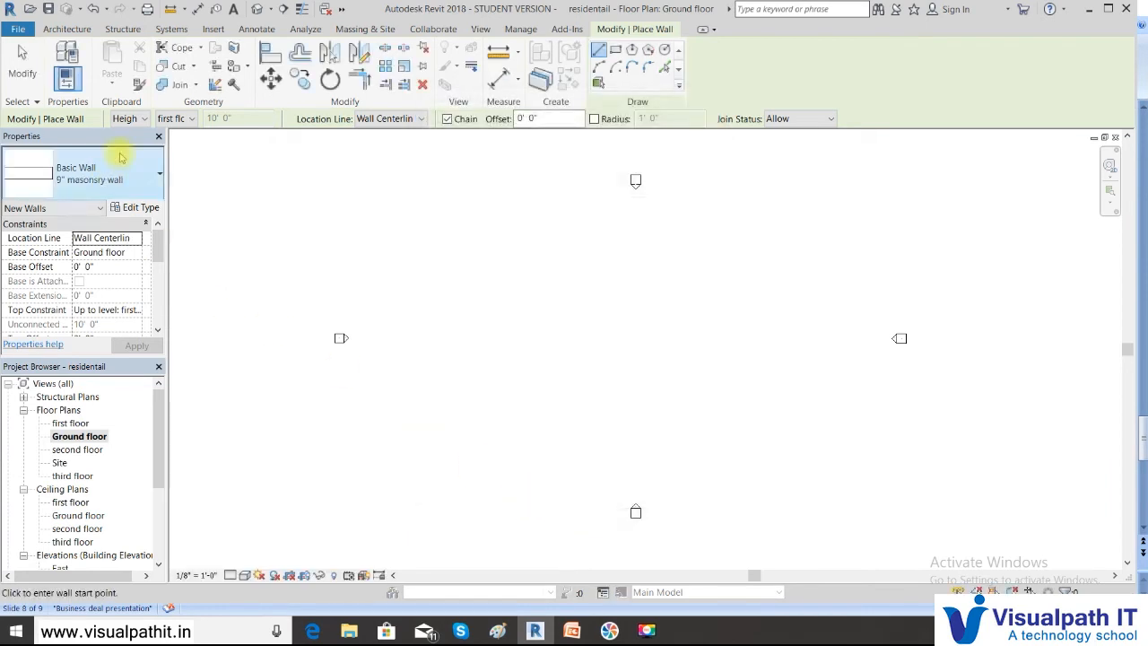
- Draw a horizontal wall 12' long between the elevation markers, using the 9" masonsry wall type
click(158, 174)
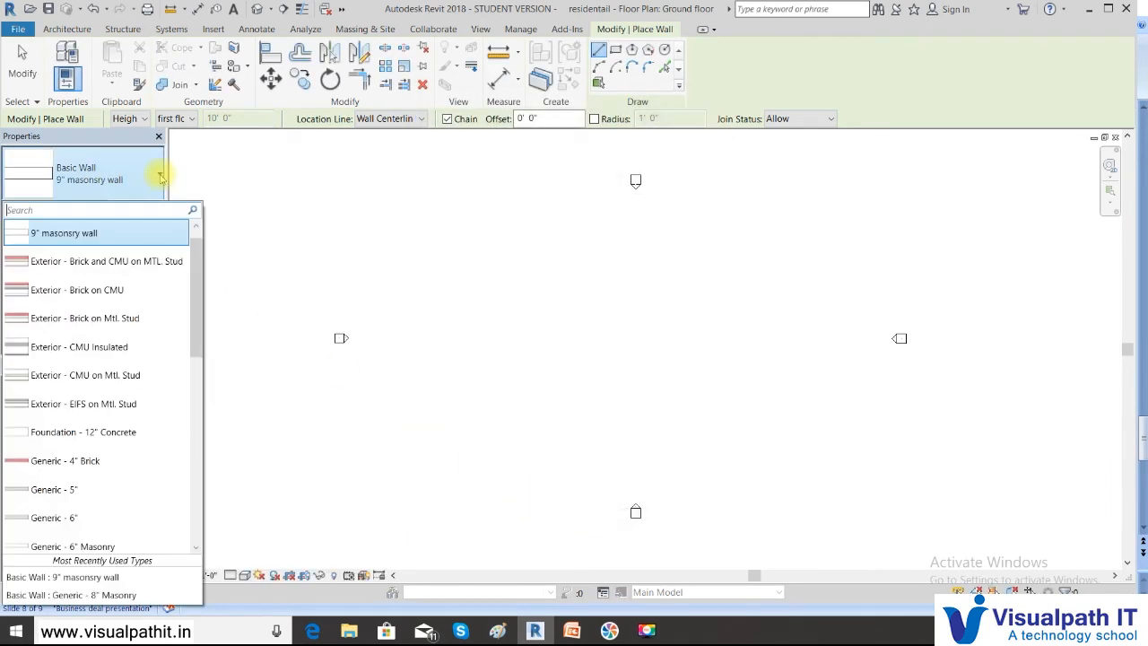
click(55, 236)
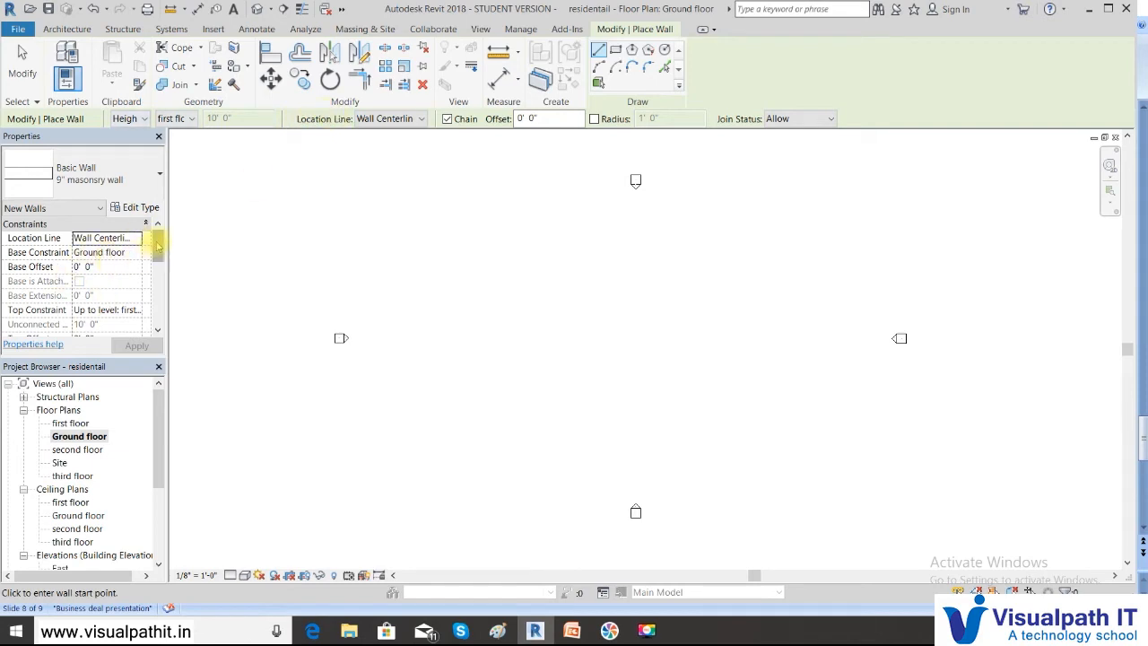
mouse_move(156, 243)
mouse_down()
mouse_move(157, 266)
mouse_move(154, 243)
mouse_up()
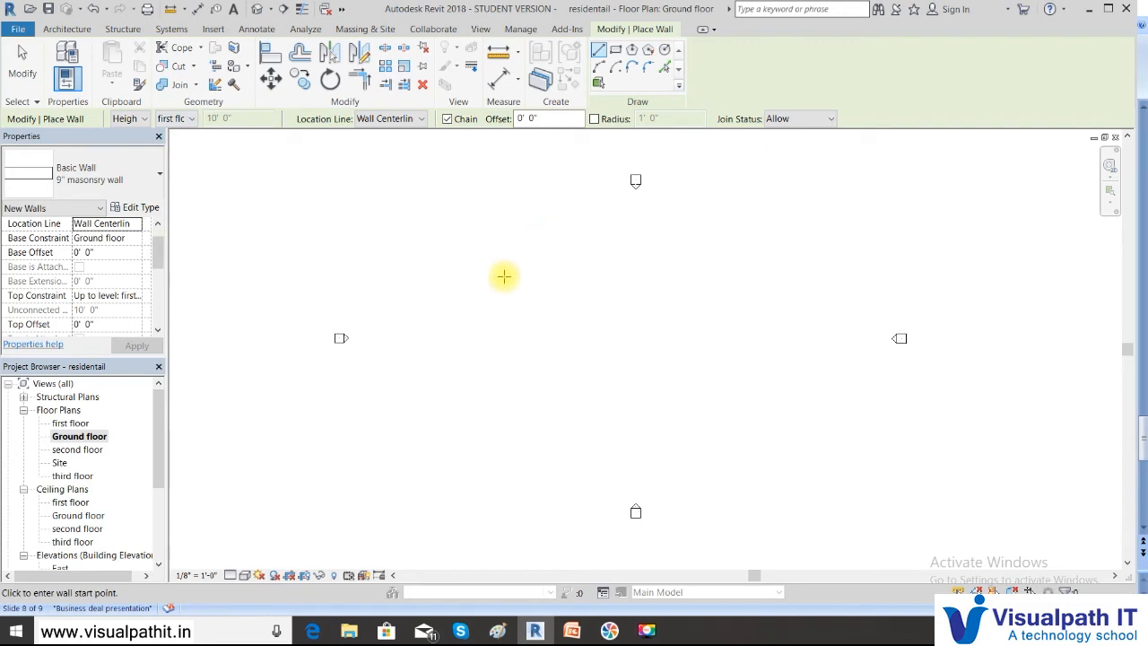
click(431, 308)
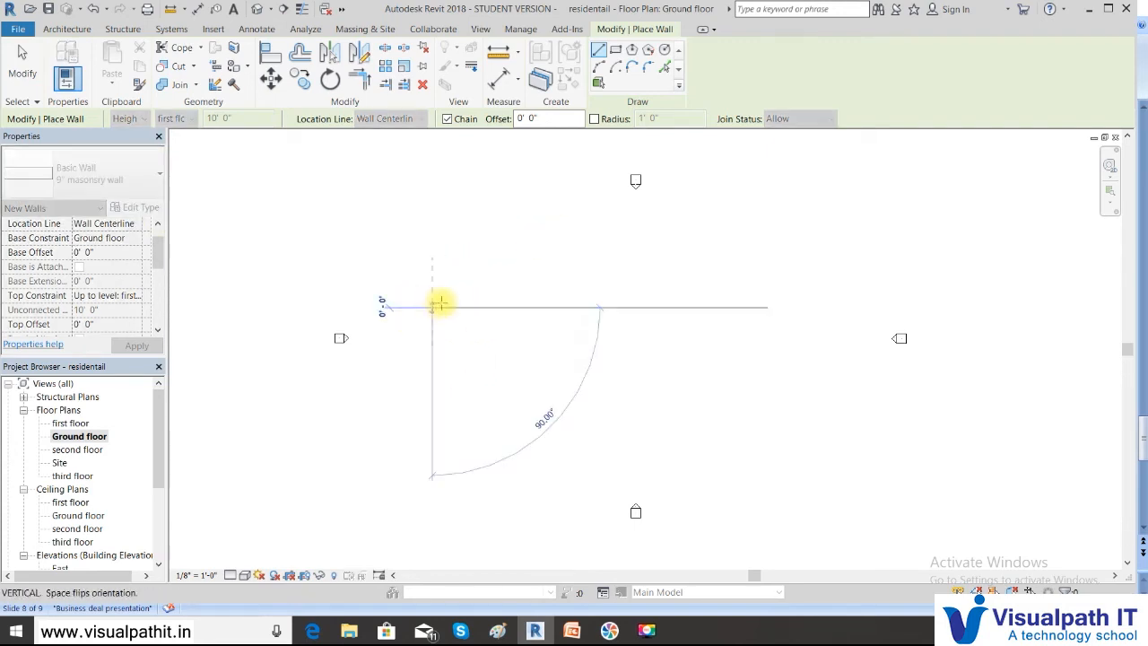
scroll(508, 307, up, 3)
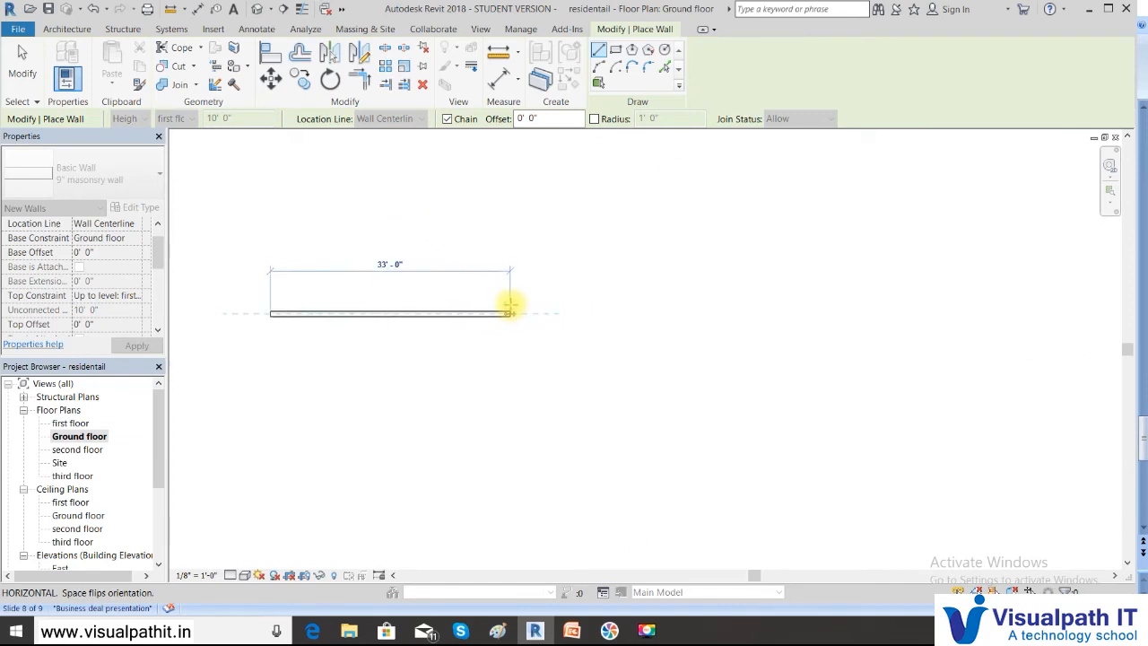
scroll(509, 307, up, 3)
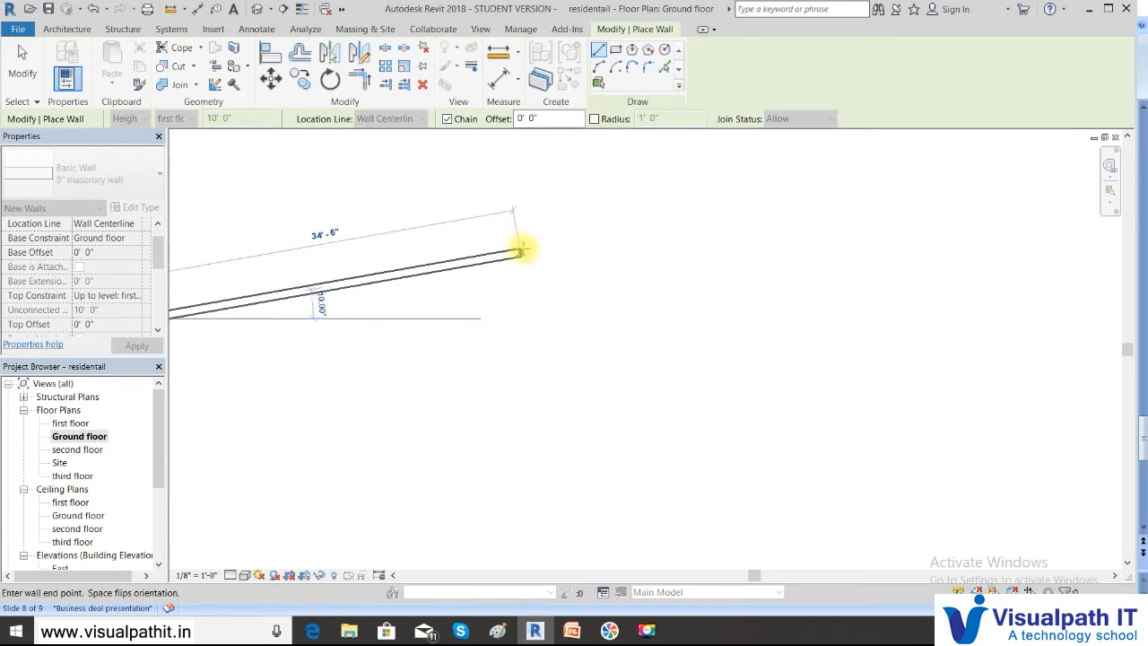
middle_drag(520, 321, 651, 302)
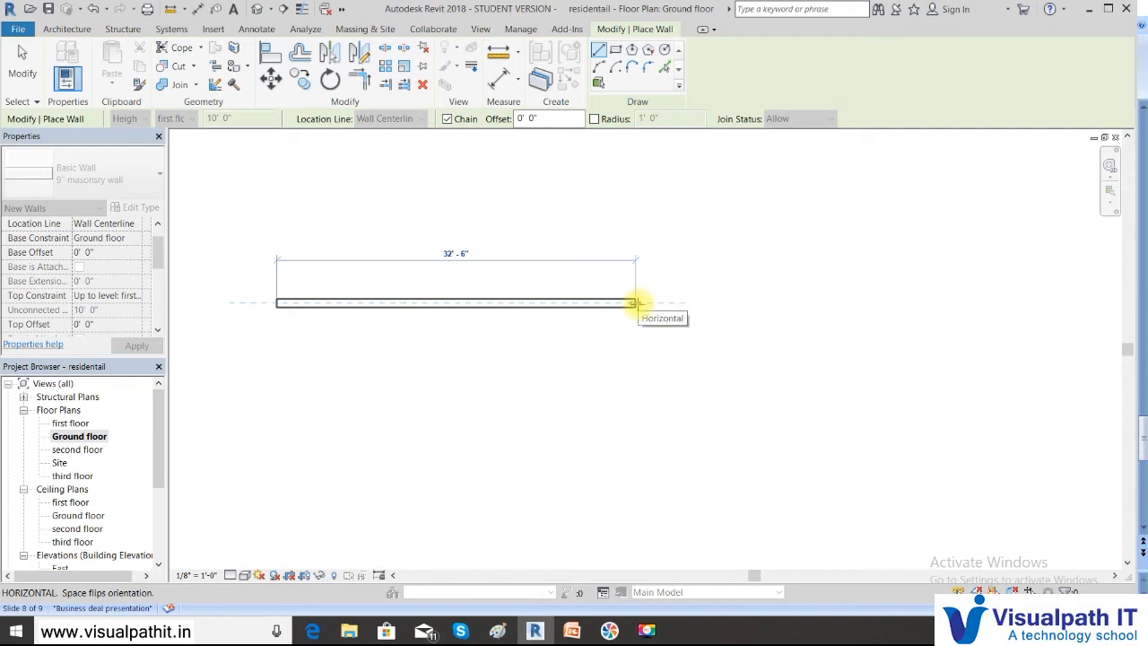
text(12)
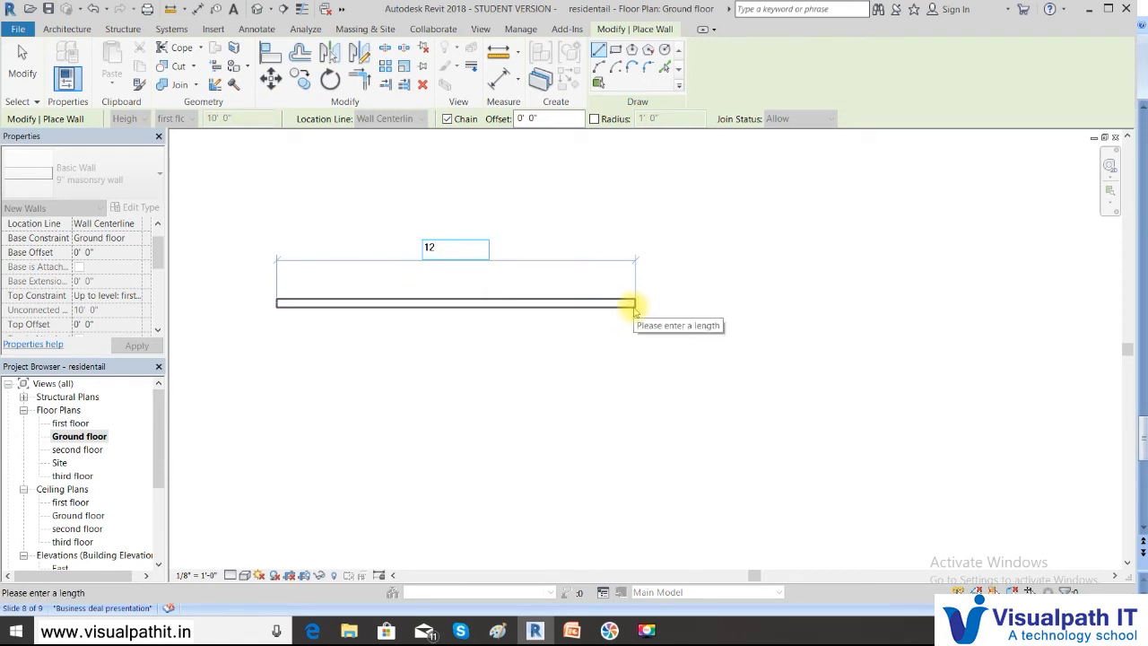
text(')
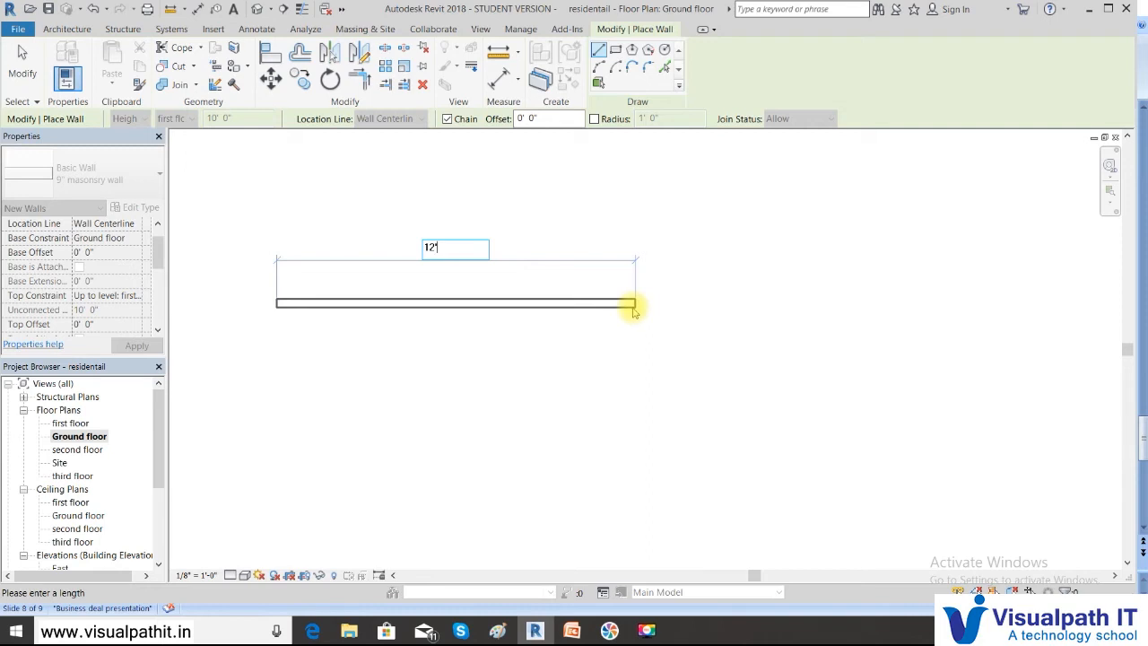
key(Return)
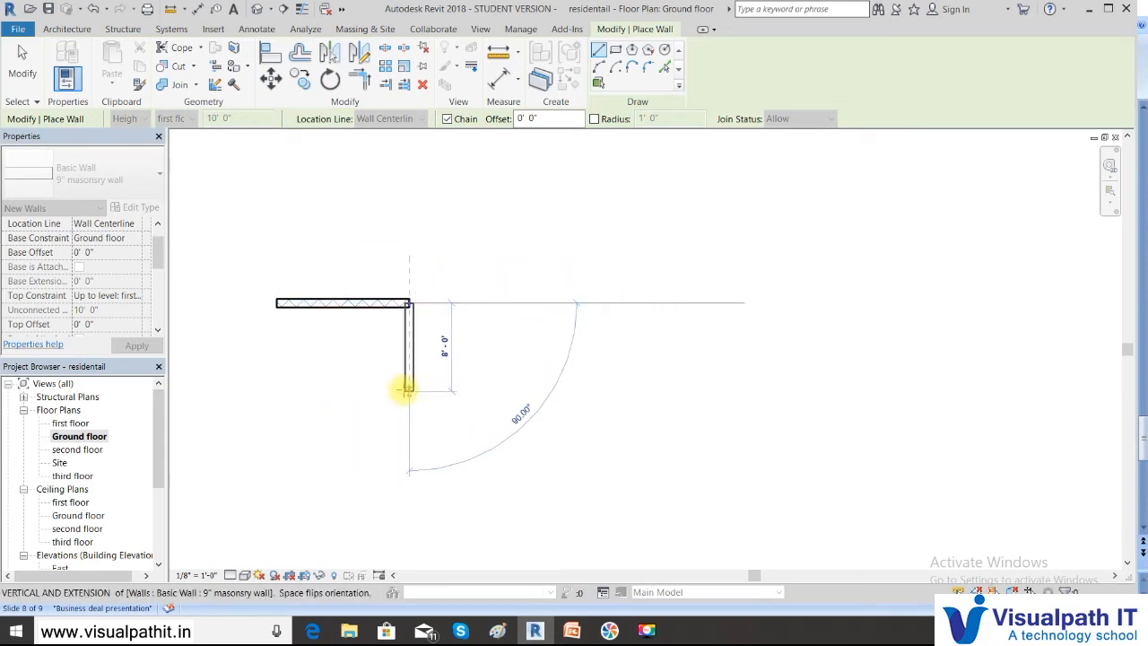
- Continue the wall chain with a 10' wall running down from the first wall's end and an 11' wall running right
middle_drag(405, 389, 505, 310)
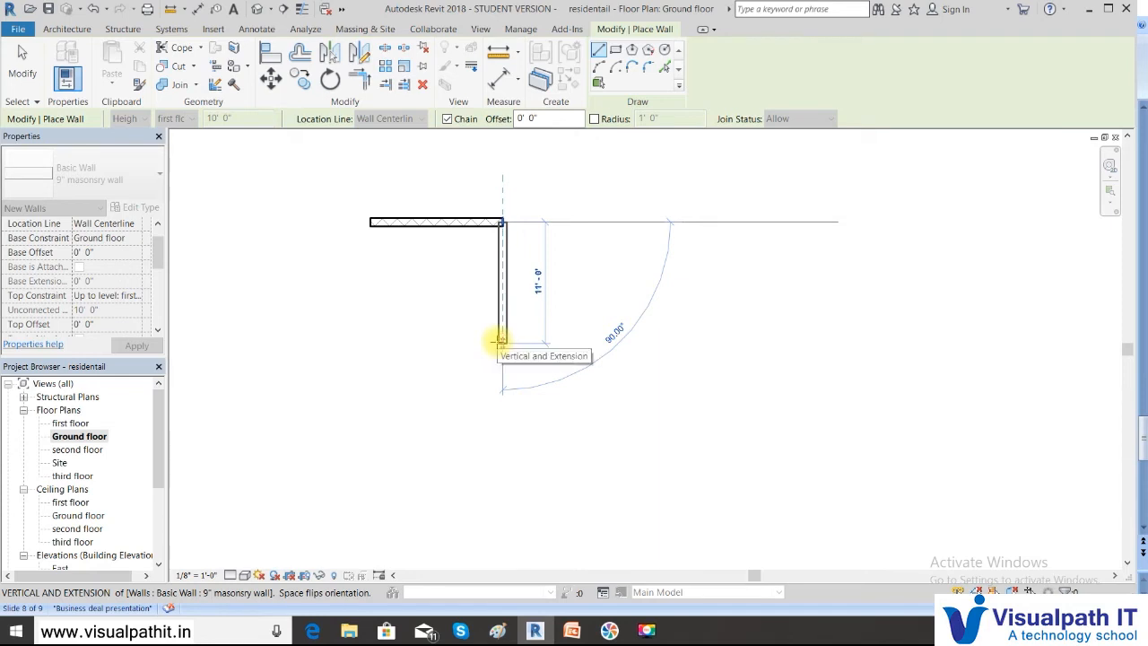
text(10)
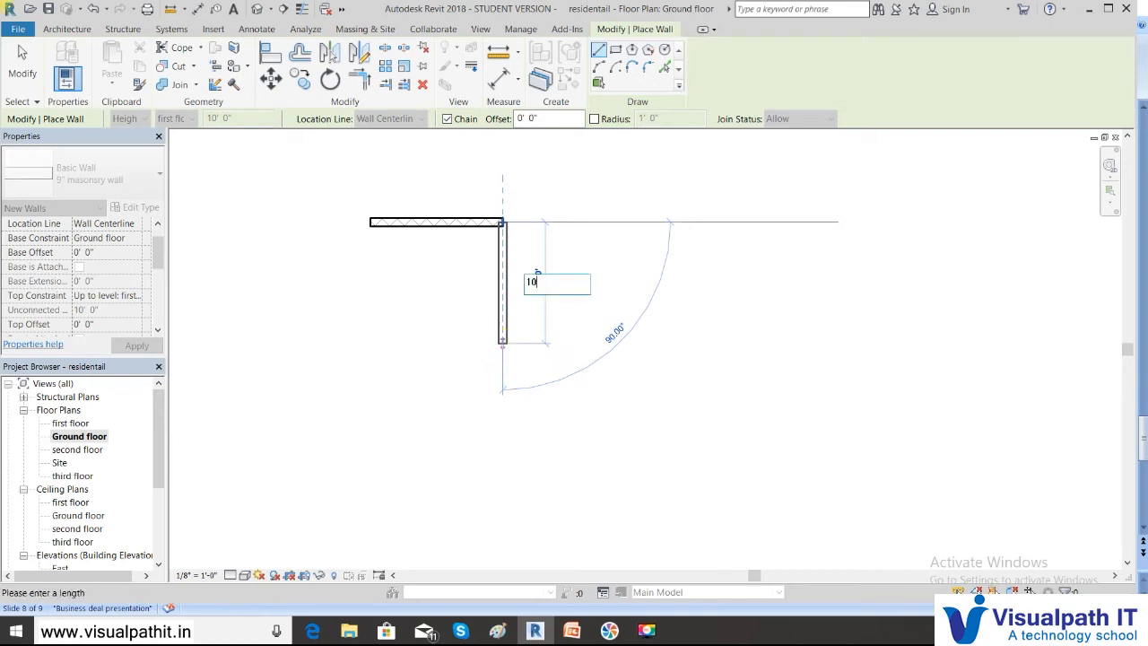
key(Return)
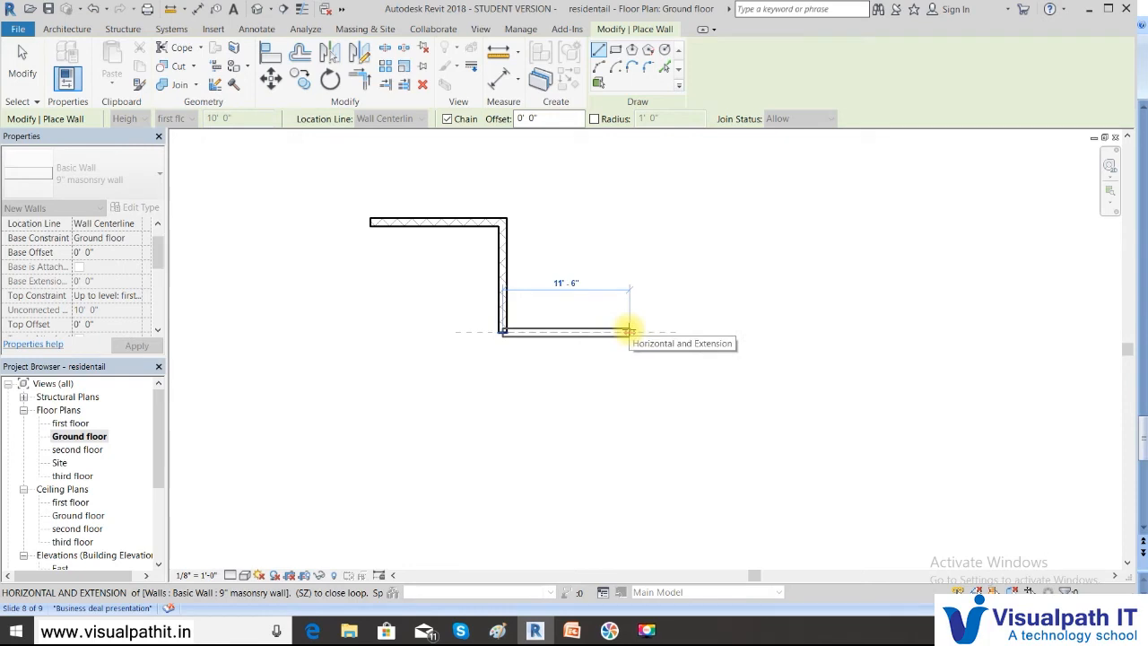
text(1)
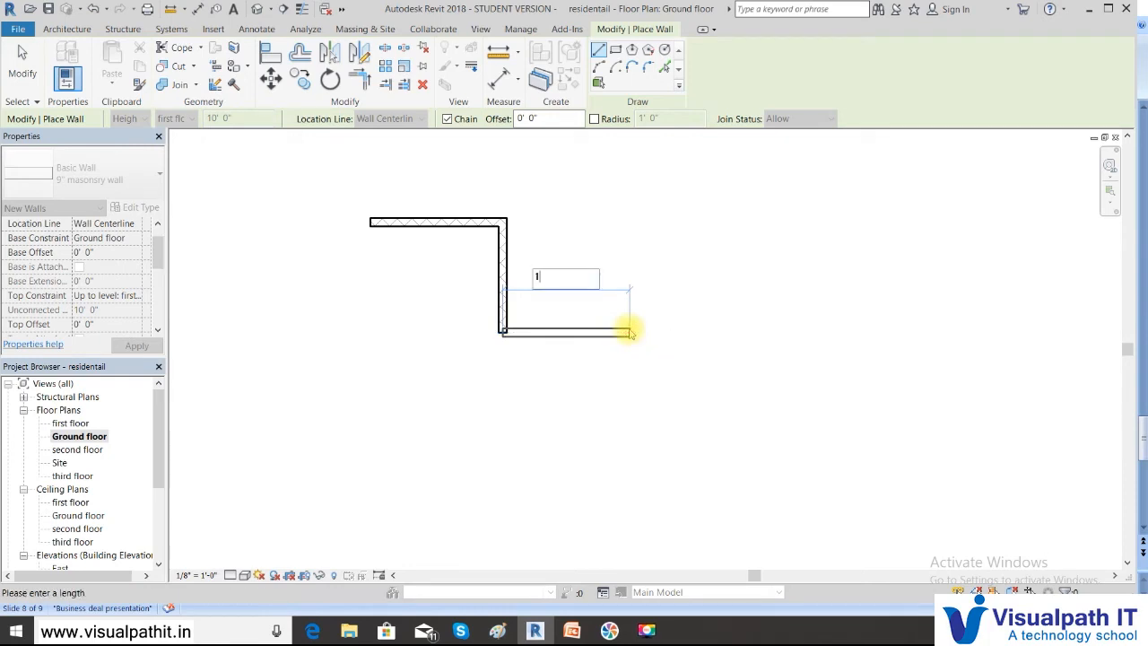
text(1)
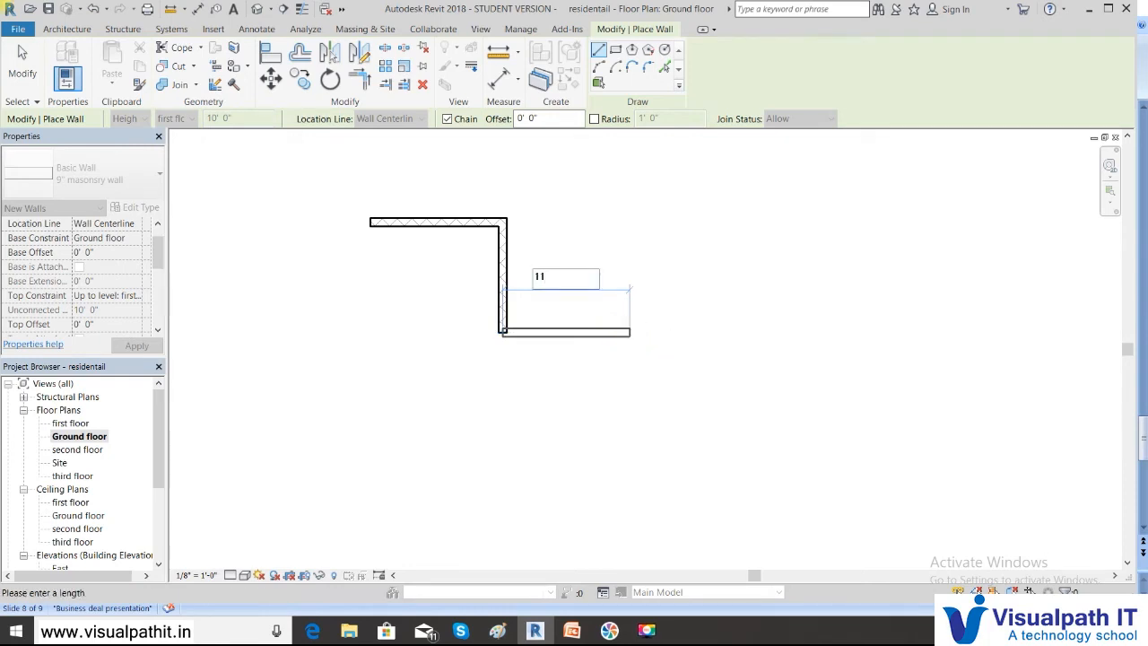
key(Return)
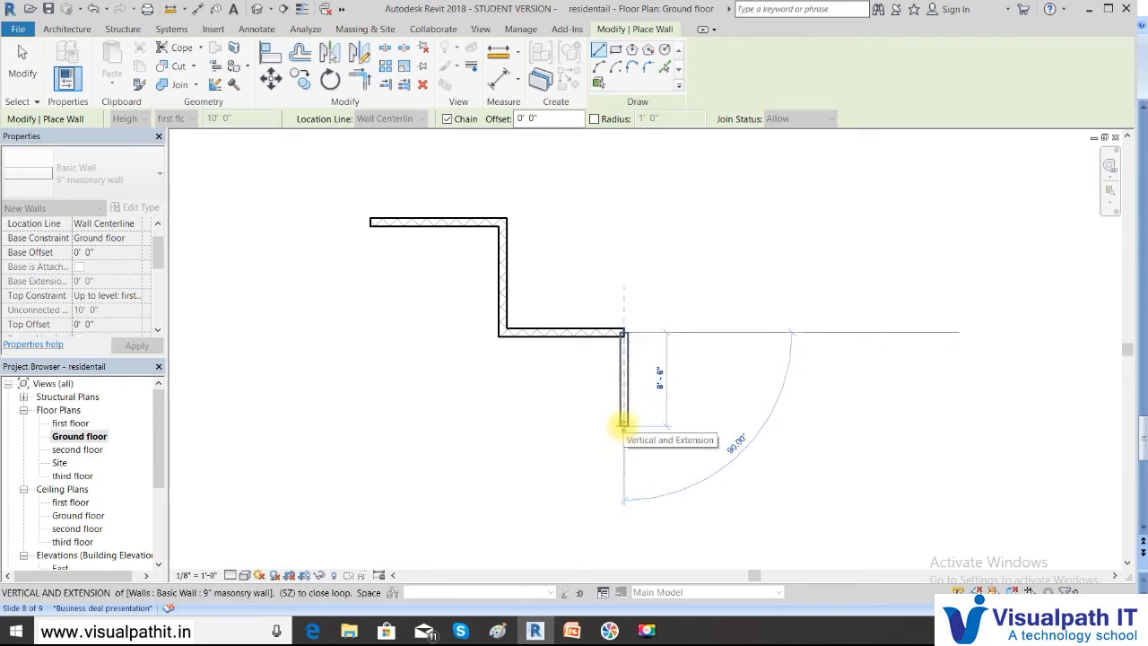
- Extend the wall chain 9' downward and close the outline with a 23' bottom wall and a left wall up to the starting point
text(9)
key(Return)
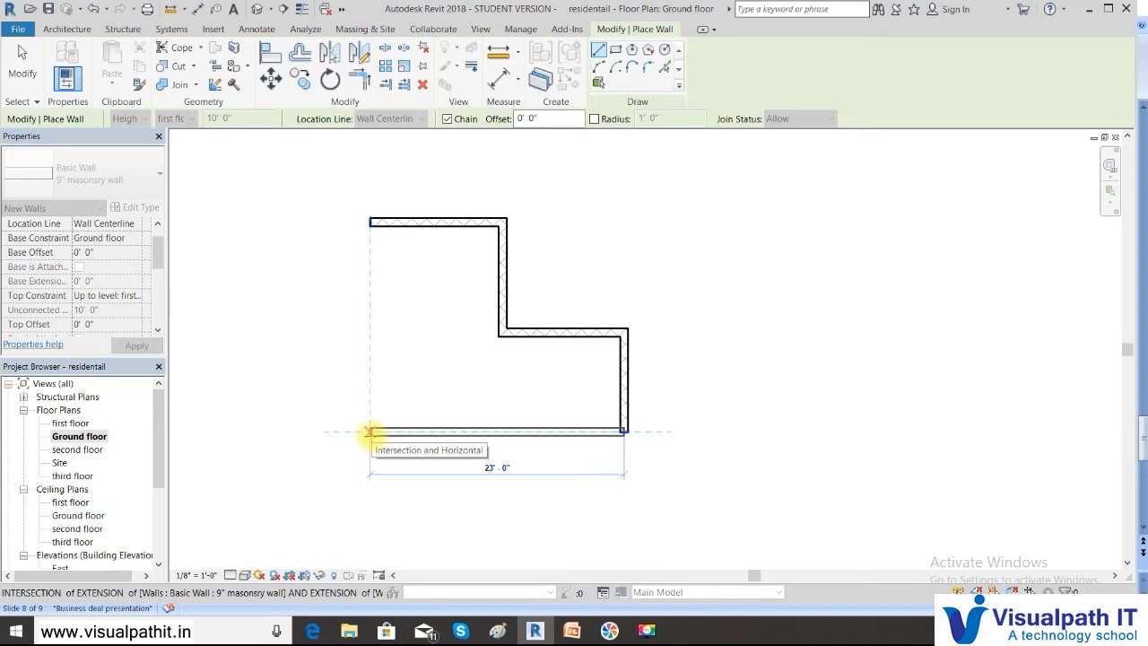
click(368, 432)
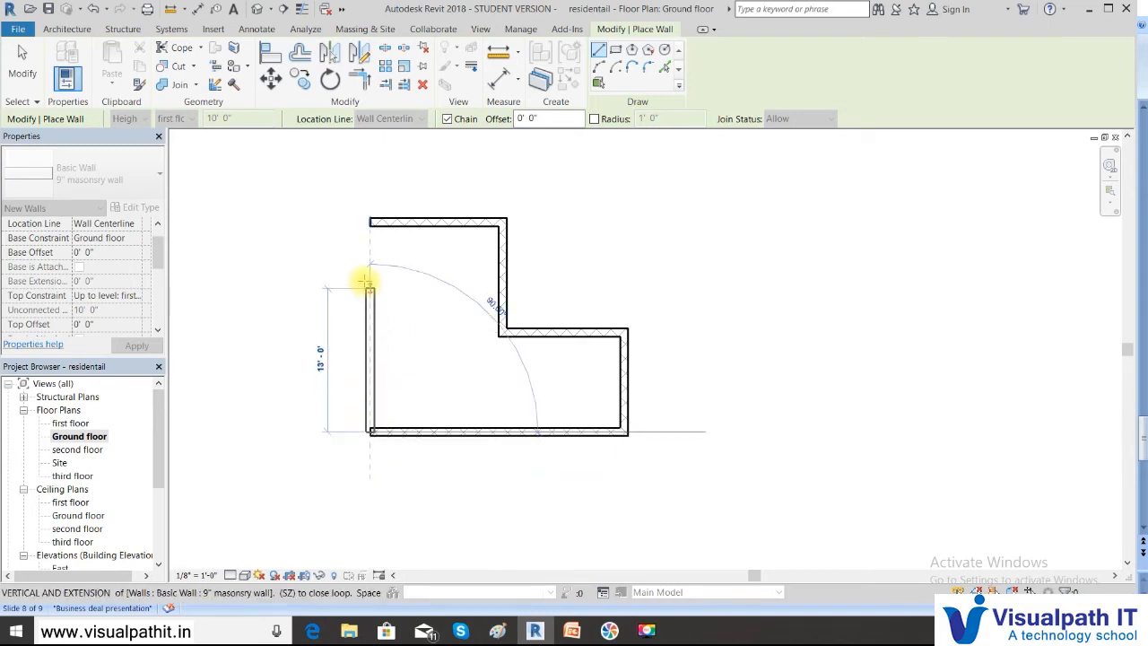
click(370, 222)
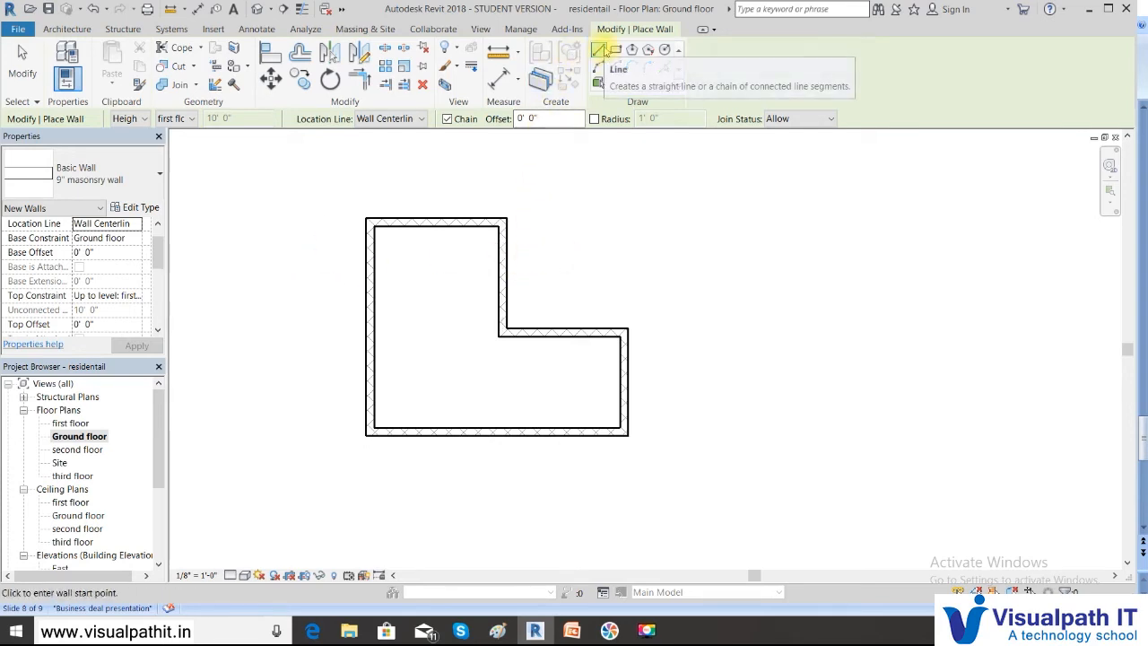
- Draw a 12' partition wall from the outline's inner corner across to the left exterior wall and end wall placement
click(500, 331)
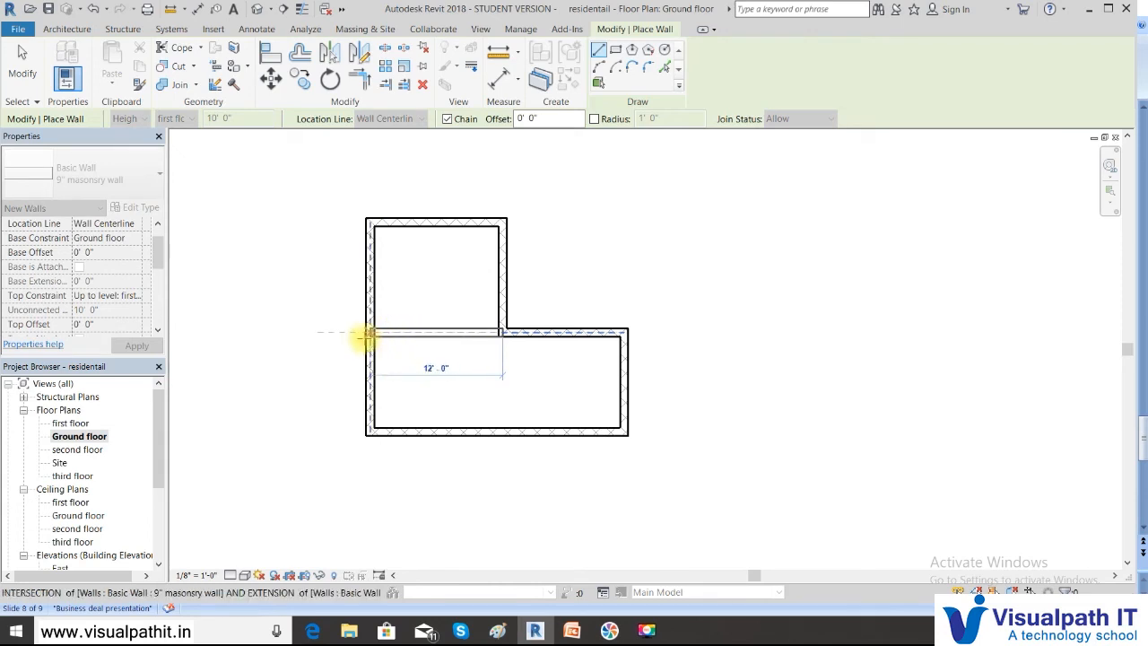
click(369, 335)
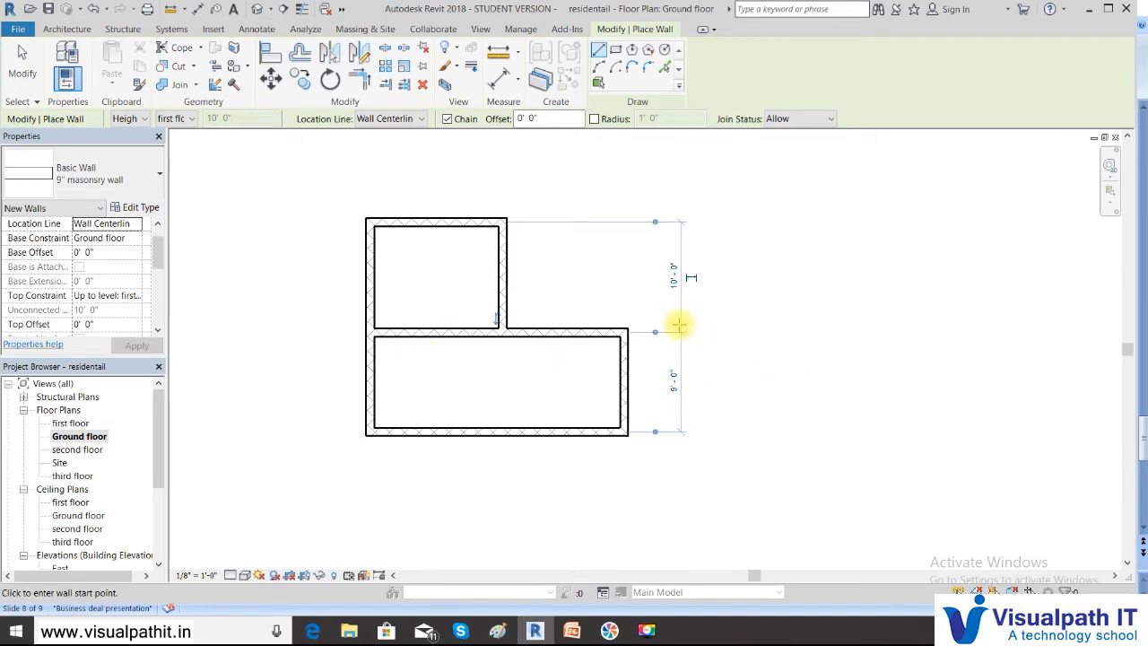
key(Escape)
key(Escape)
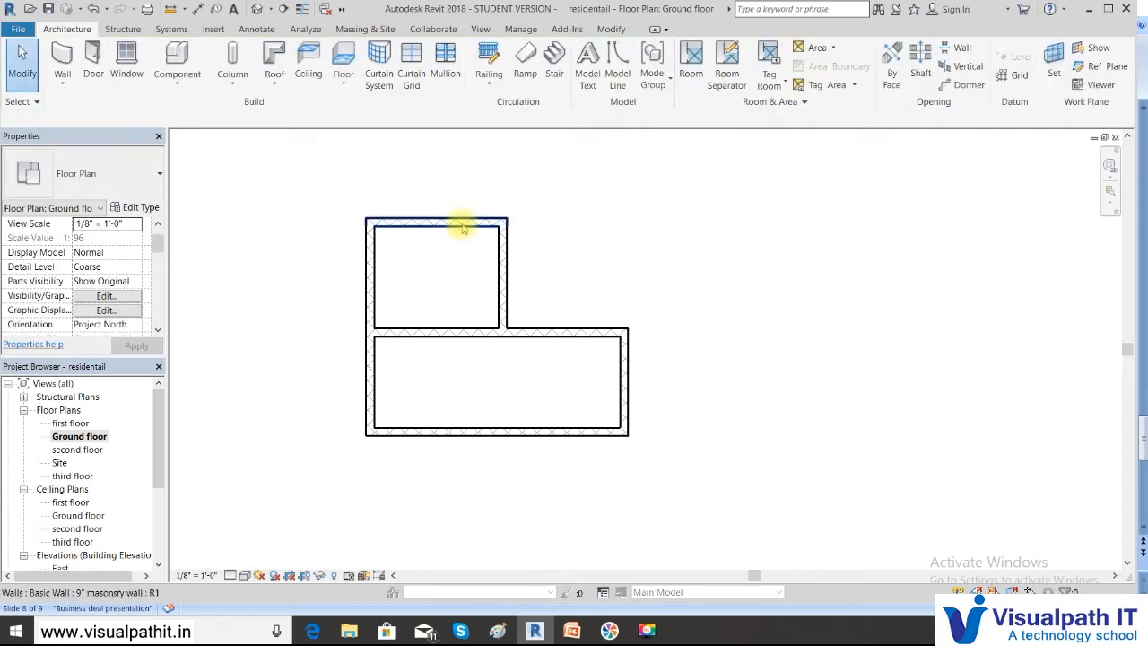
- Set the distance between the upper room's top wall and the partition to 11'
click(463, 226)
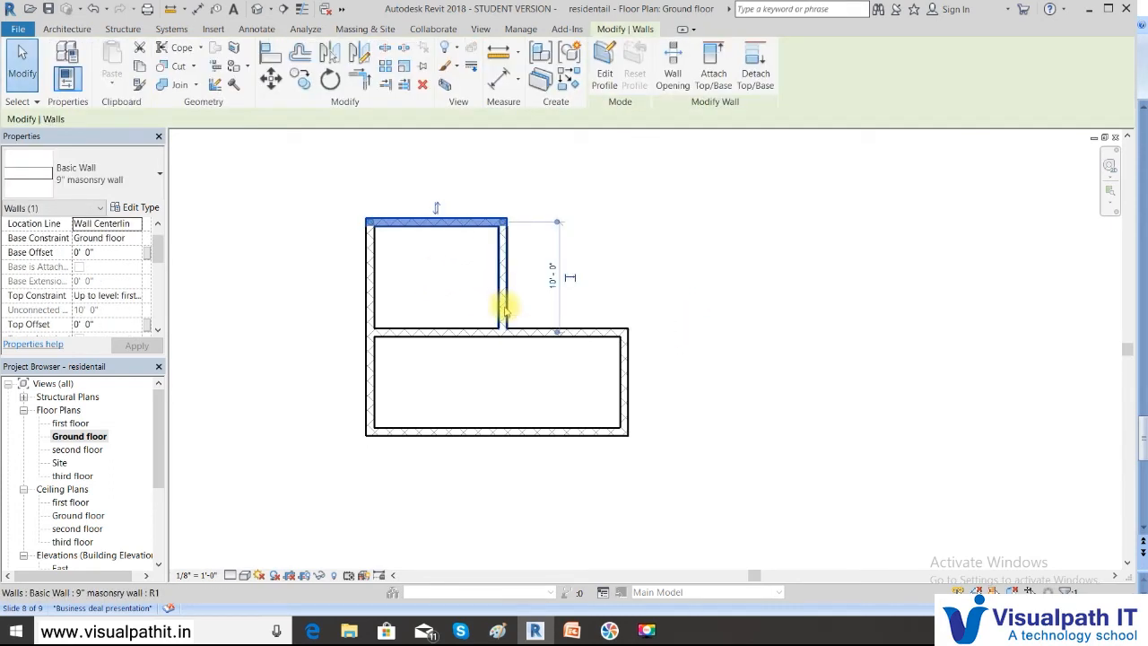
click(499, 299)
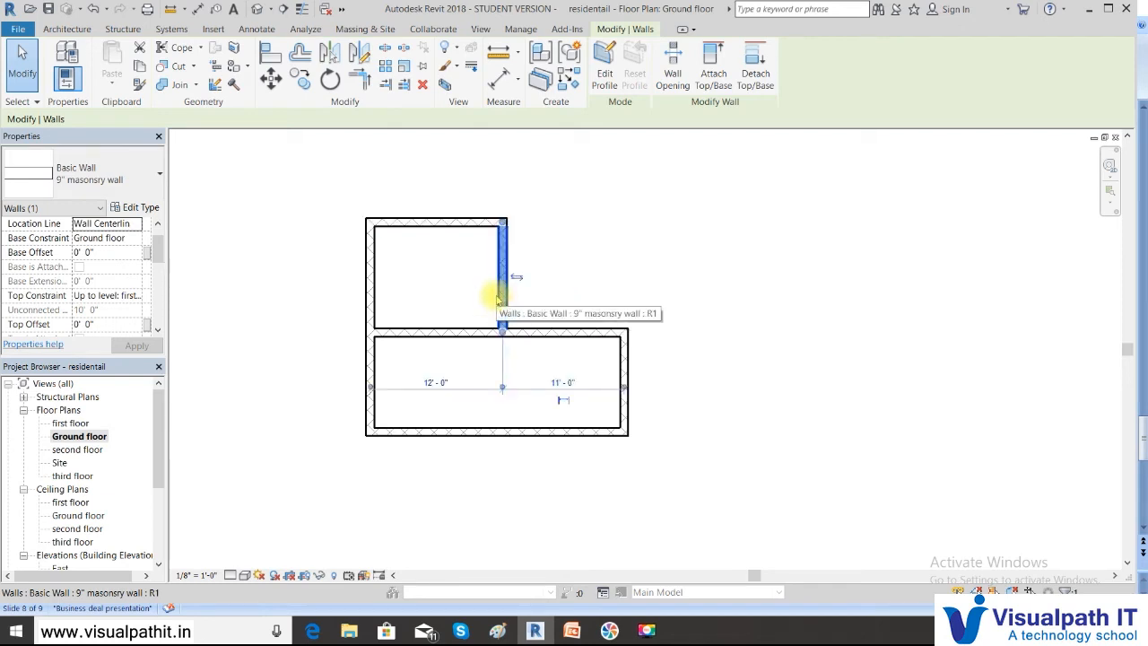
ctrl+click(466, 224)
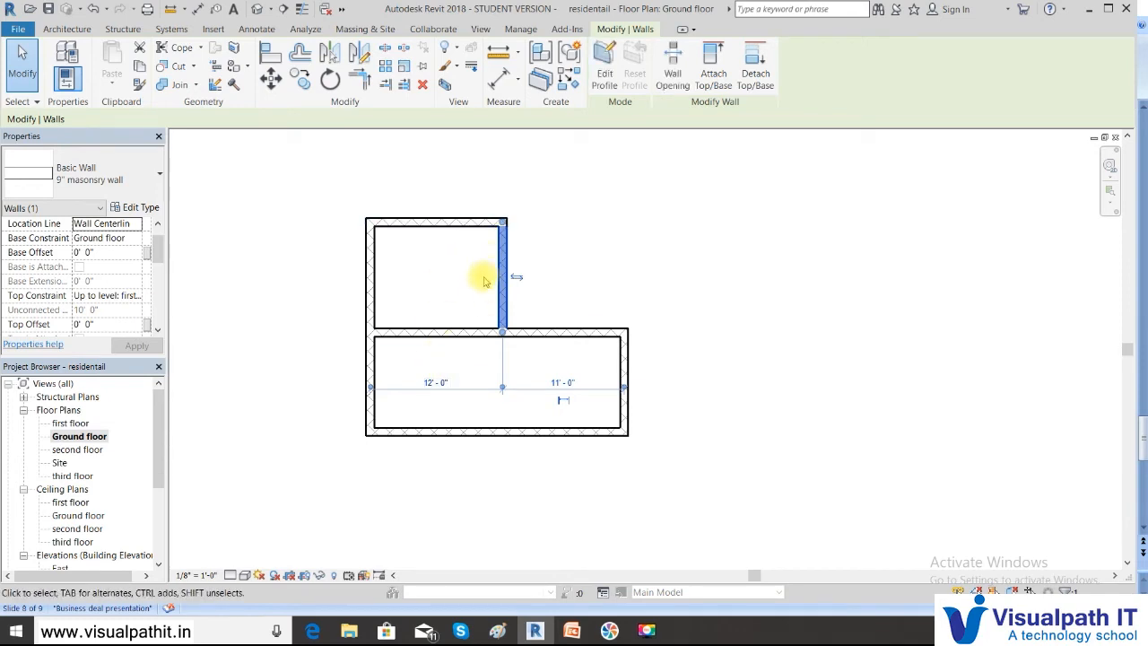
click(477, 224)
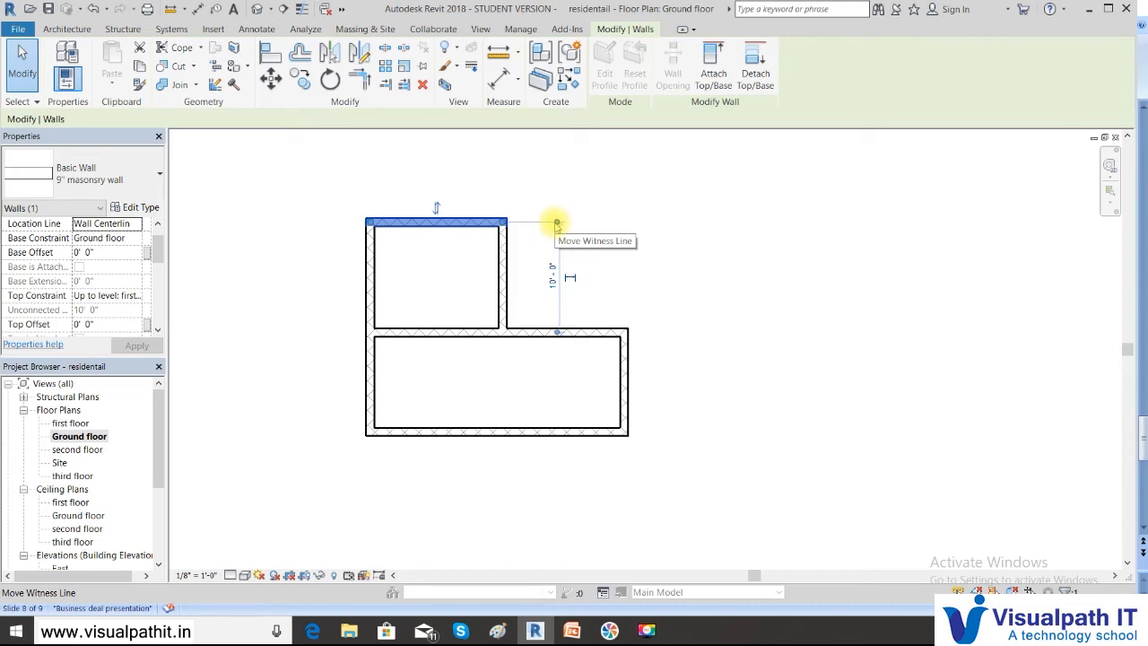
click(554, 275)
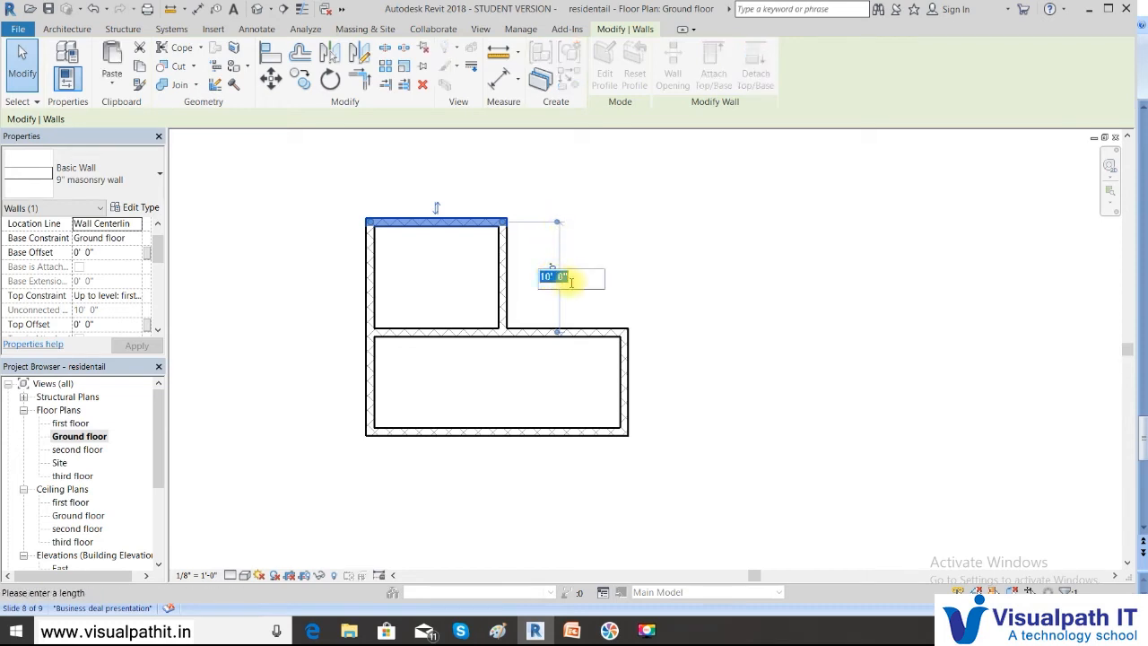
text(11)
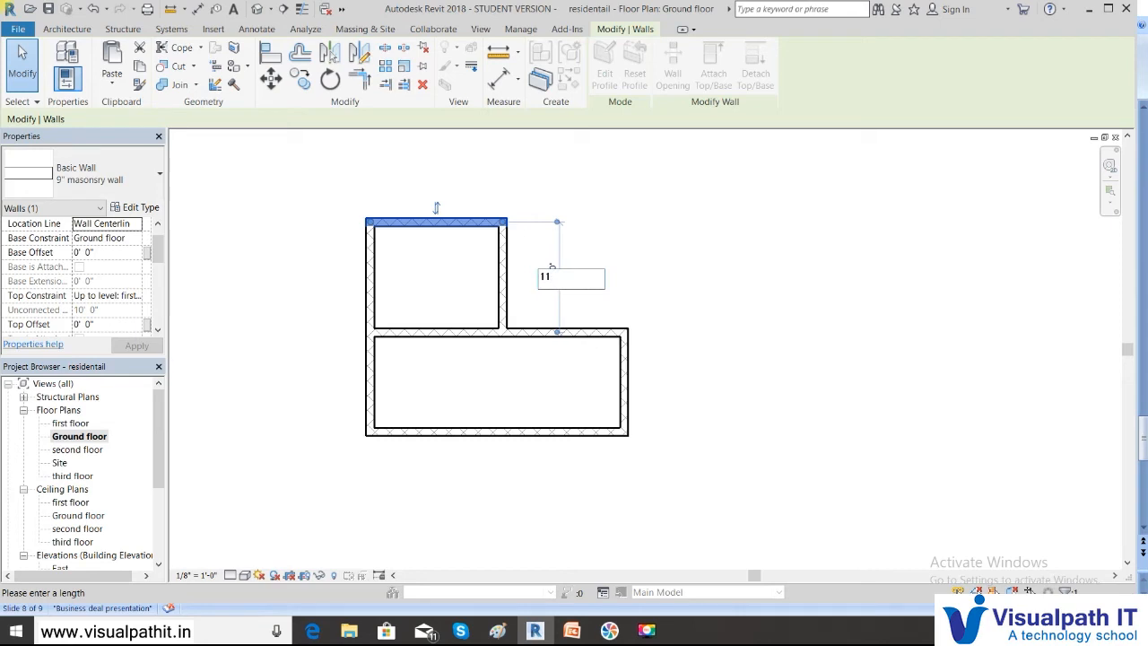
key(Return)
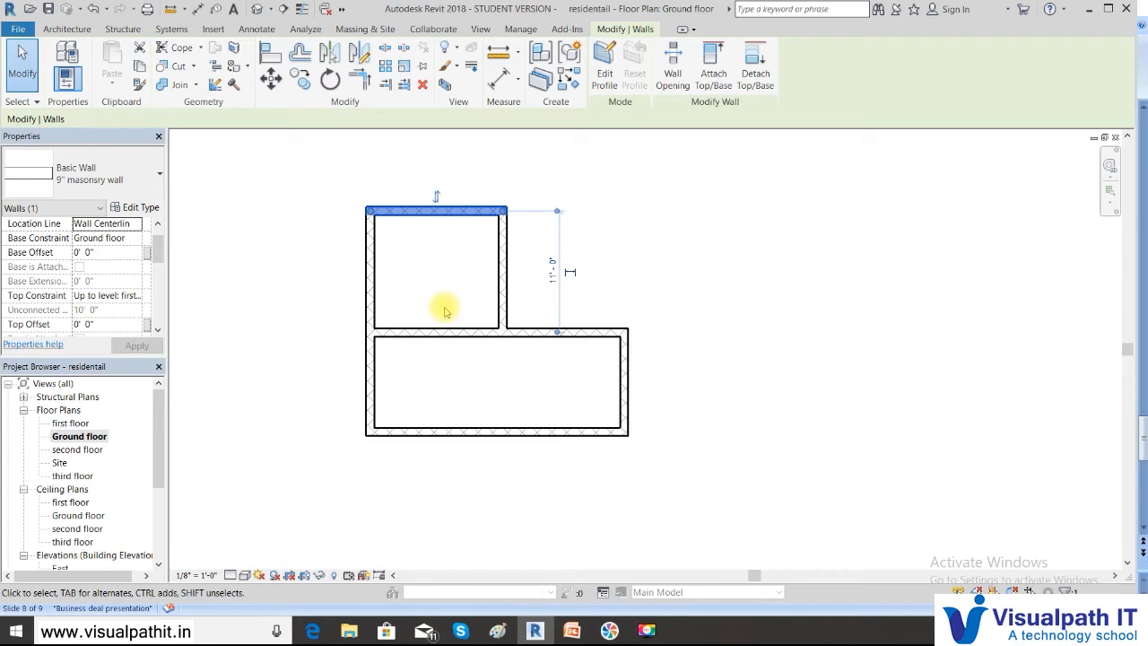
- Nudge the upper room's top wall 1' downward and nudge it back up by the same amount
key(Down)
key(Down)
key(Down)
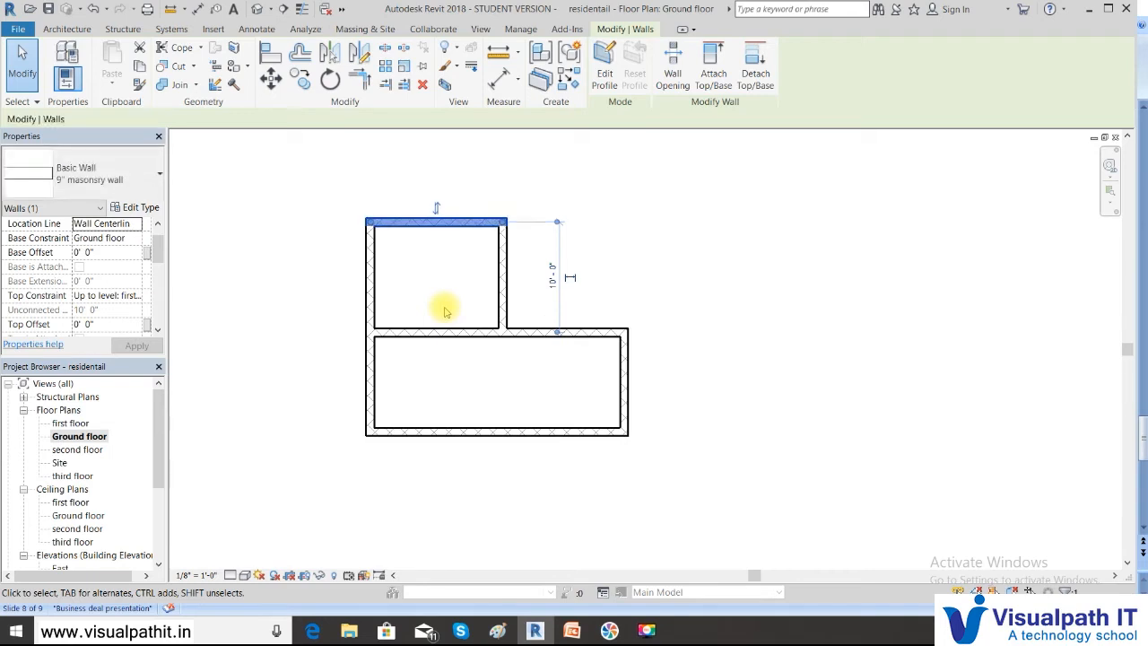
key(Up)
key(Up)
key(Up)
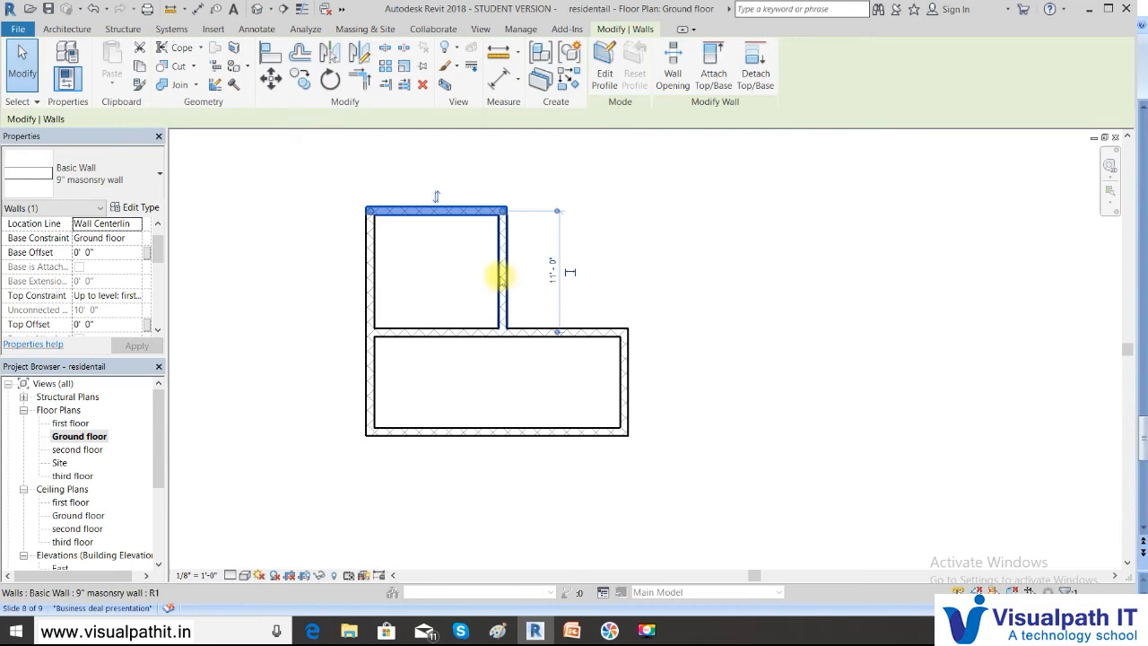
- Nudge the upper room's right wall sideways until it stands 12'-4" from the left exterior wall, and deselect it
click(501, 278)
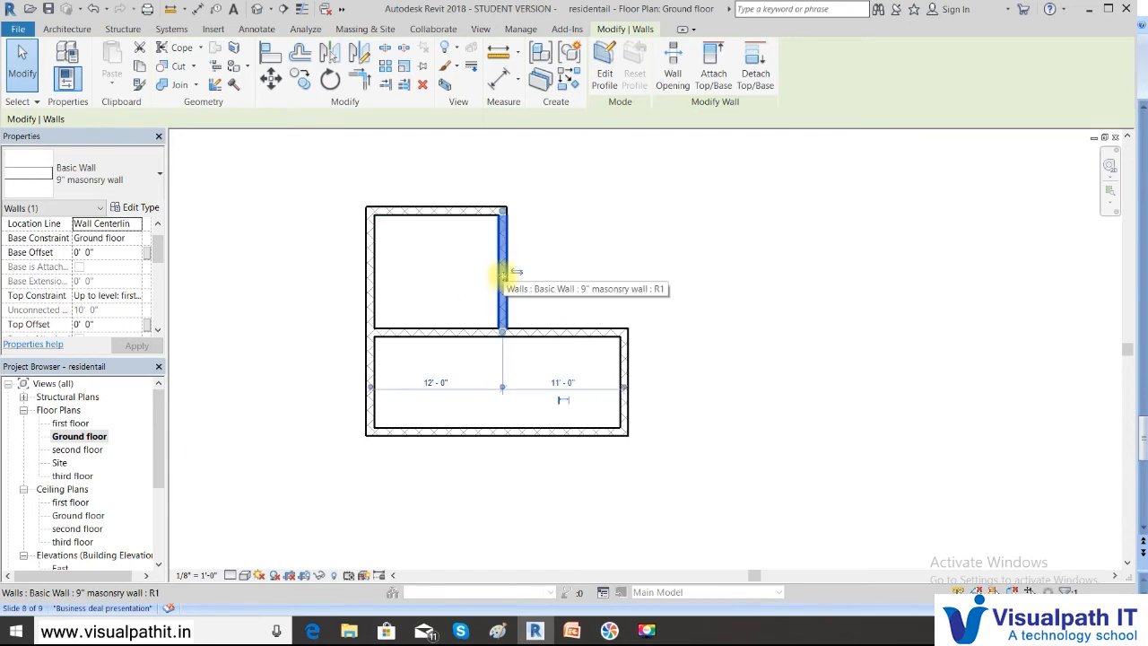
key(Left)
key(Left)
key(Left)
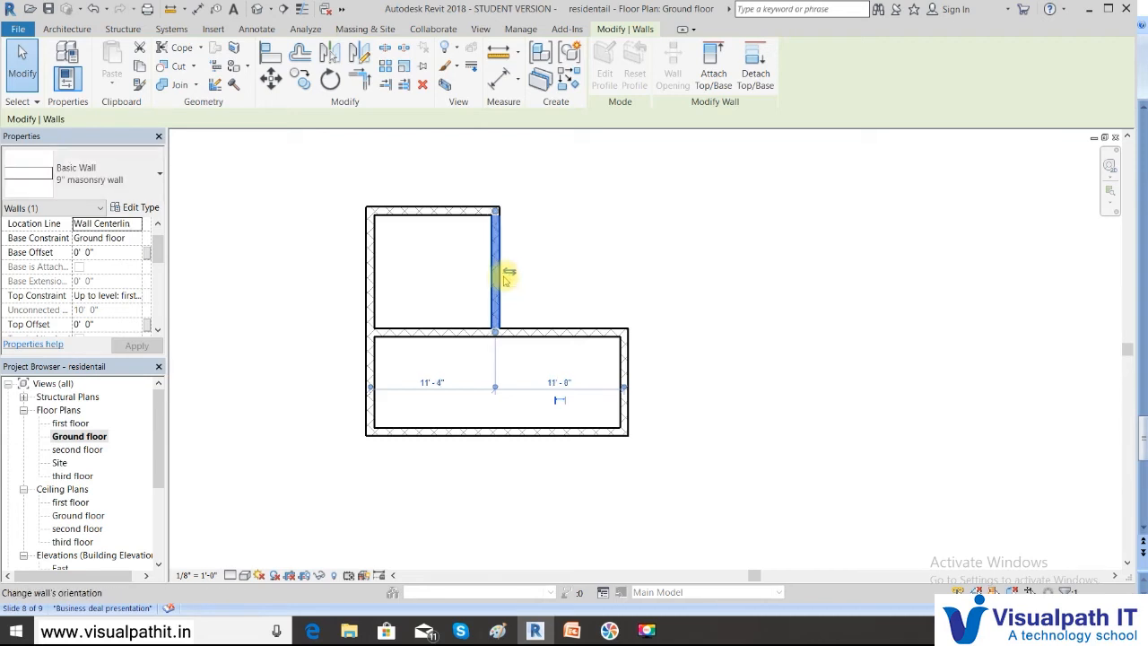
key(Right)
key(Right)
key(Right)
key(Right)
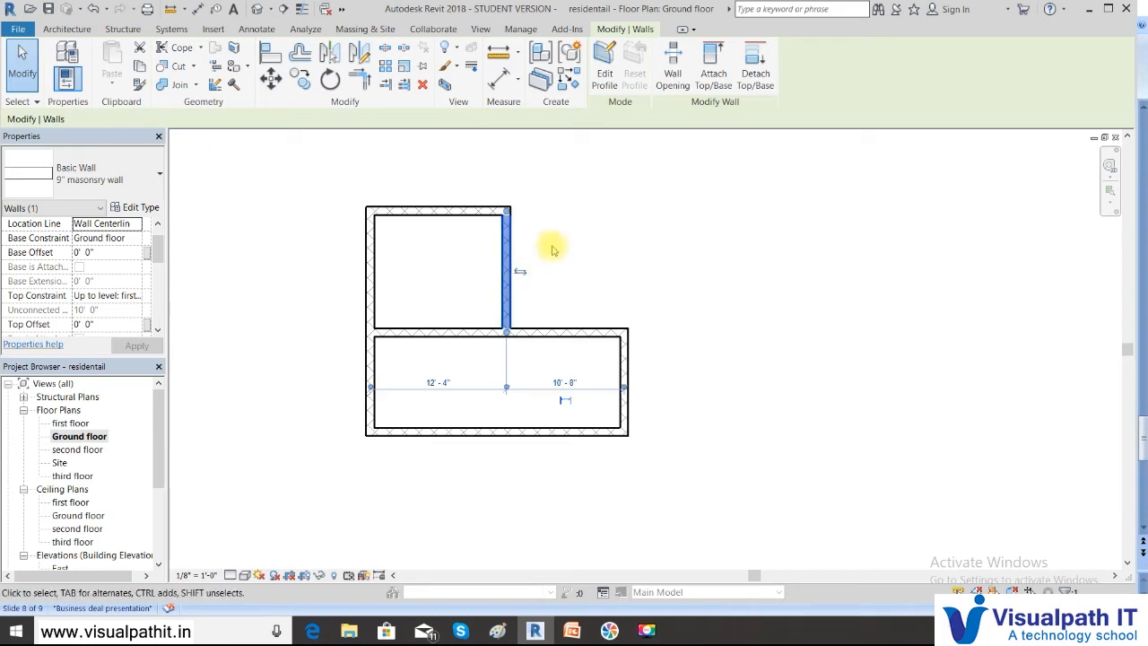
click(634, 230)
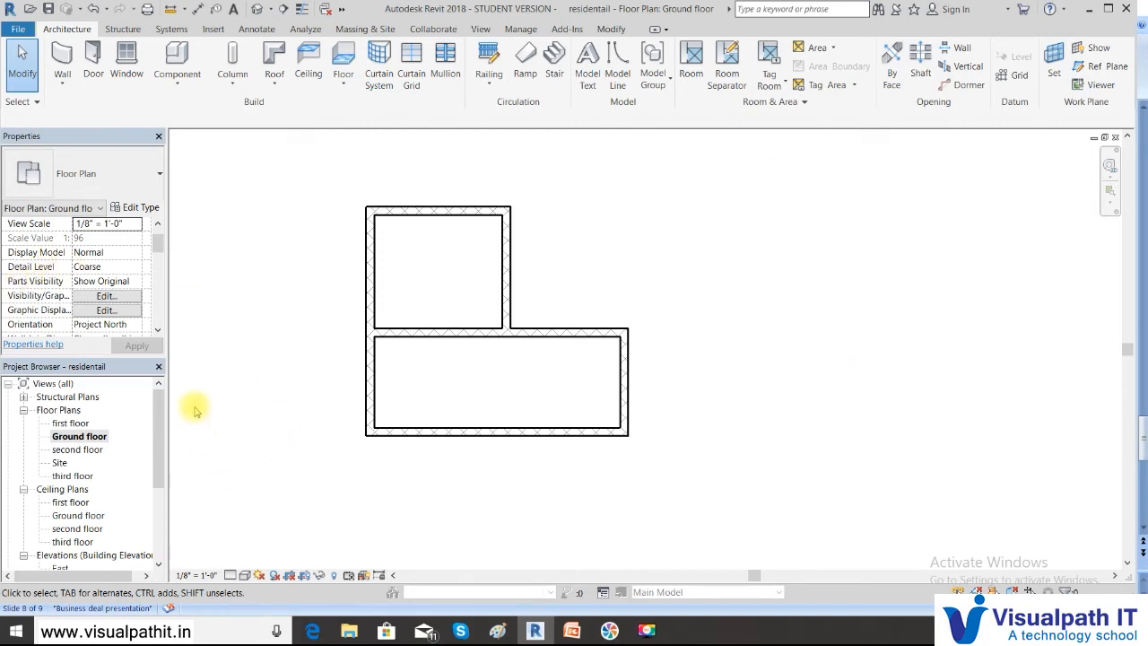
- Open the default 3D view of the model
mouse_move(160, 401)
mouse_down()
mouse_move(170, 489)
mouse_move(158, 378)
mouse_up()
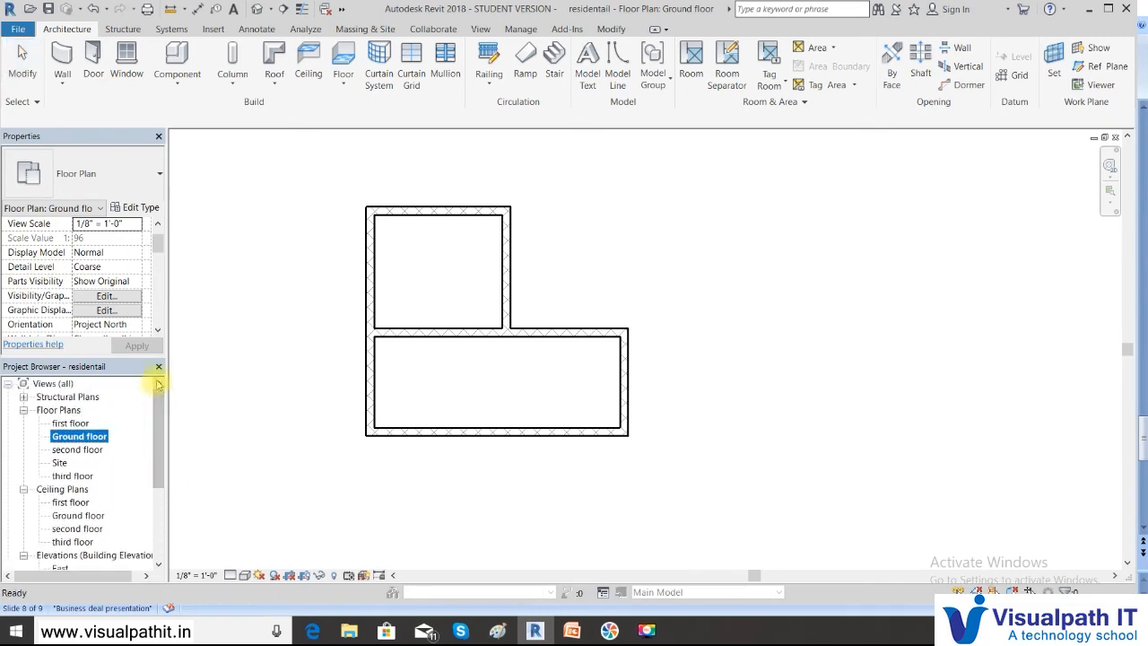
click(271, 9)
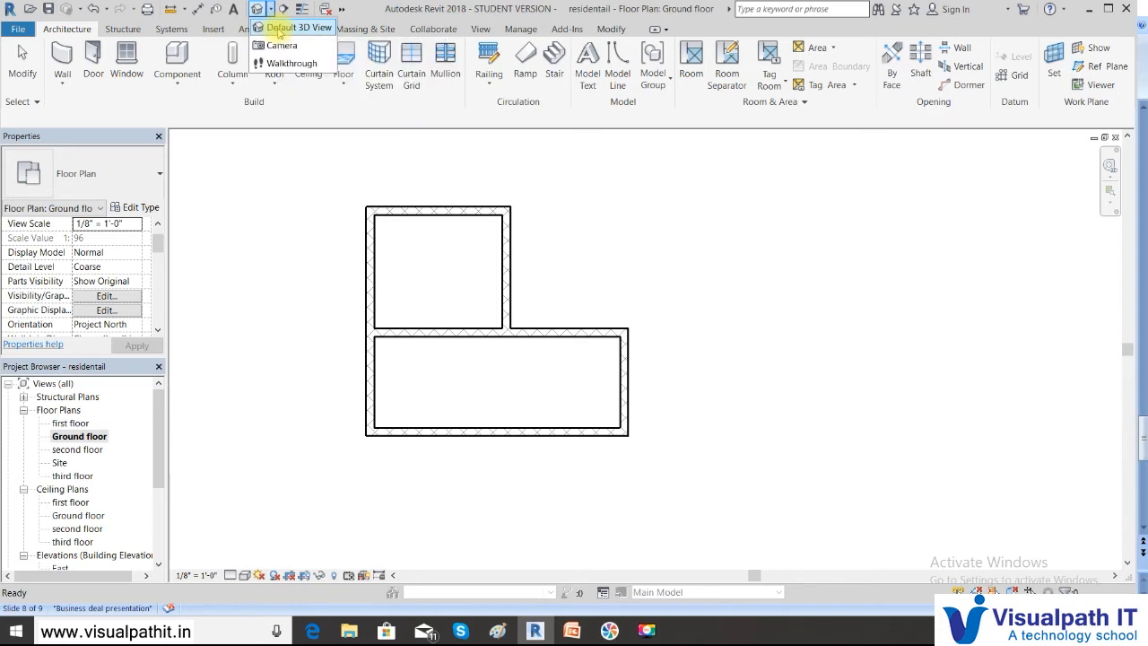
click(283, 28)
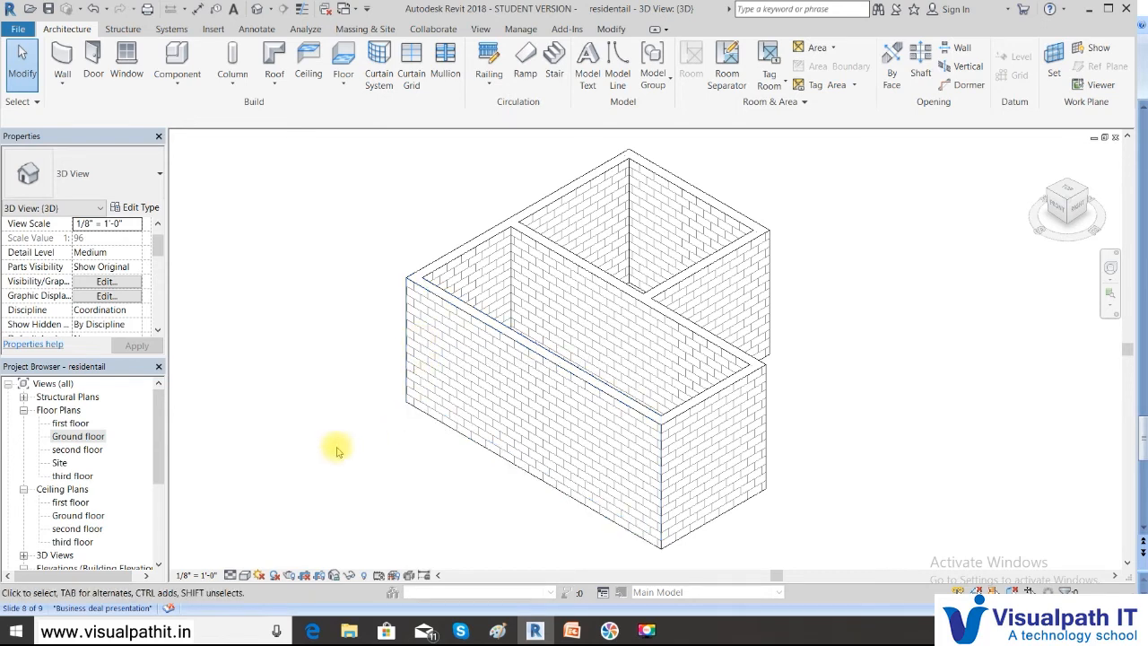
- Inspect the 3D walls in Realistic, Wireframe and Hidden Line styles and from a rotated viewpoint, and restore the home orientation
click(245, 575)
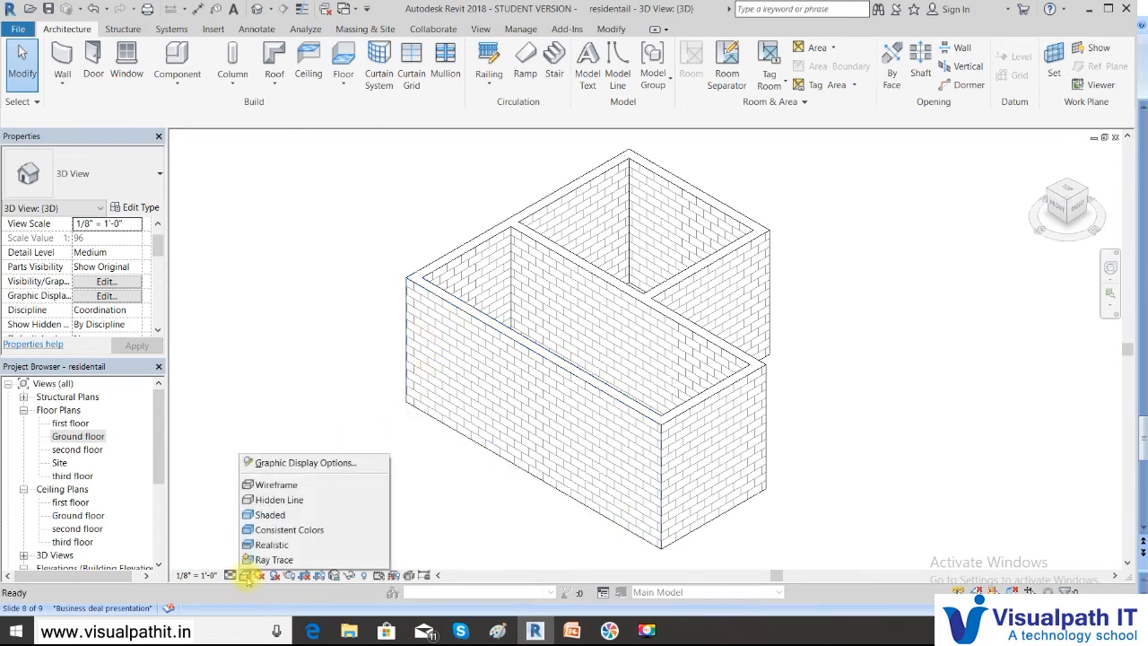
click(254, 543)
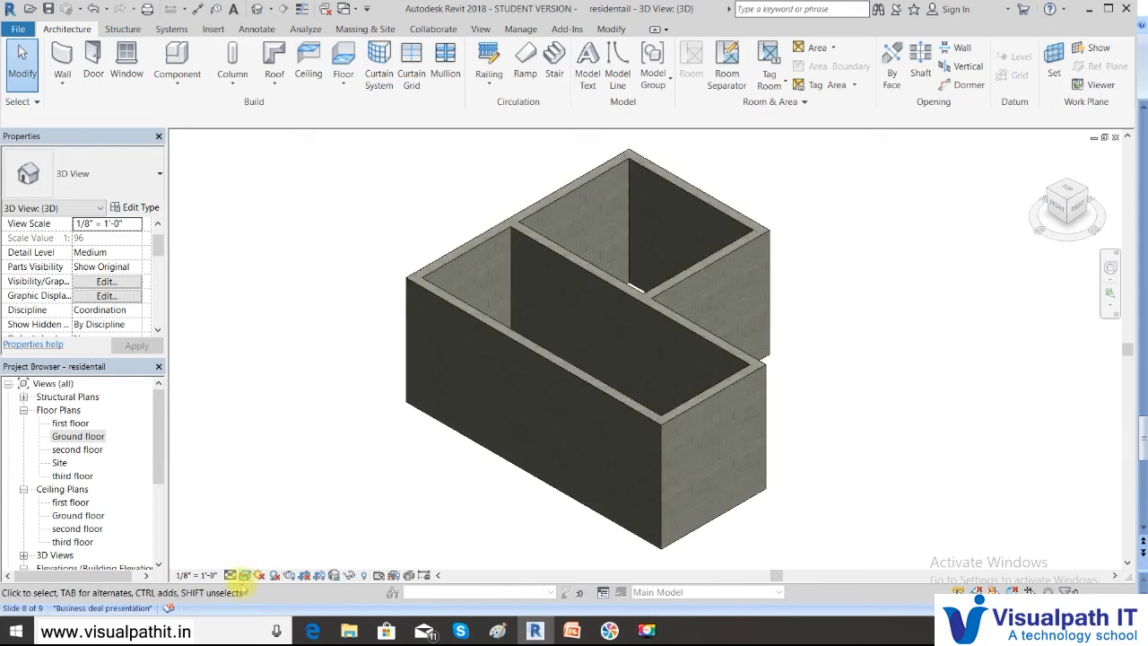
click(245, 575)
click(262, 485)
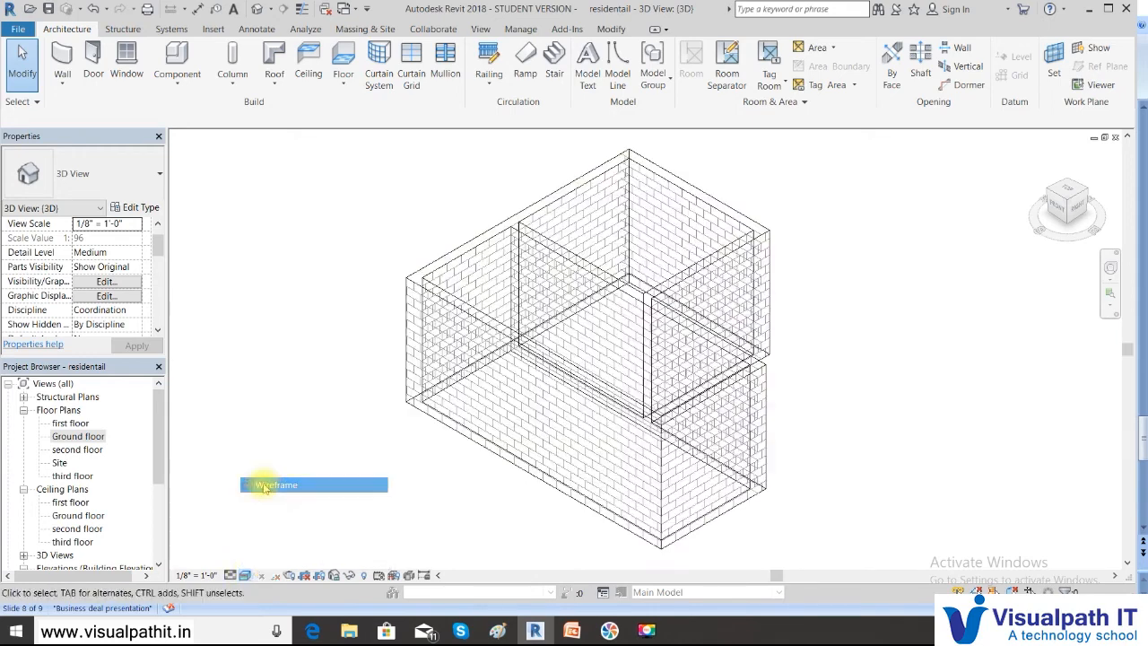
click(245, 575)
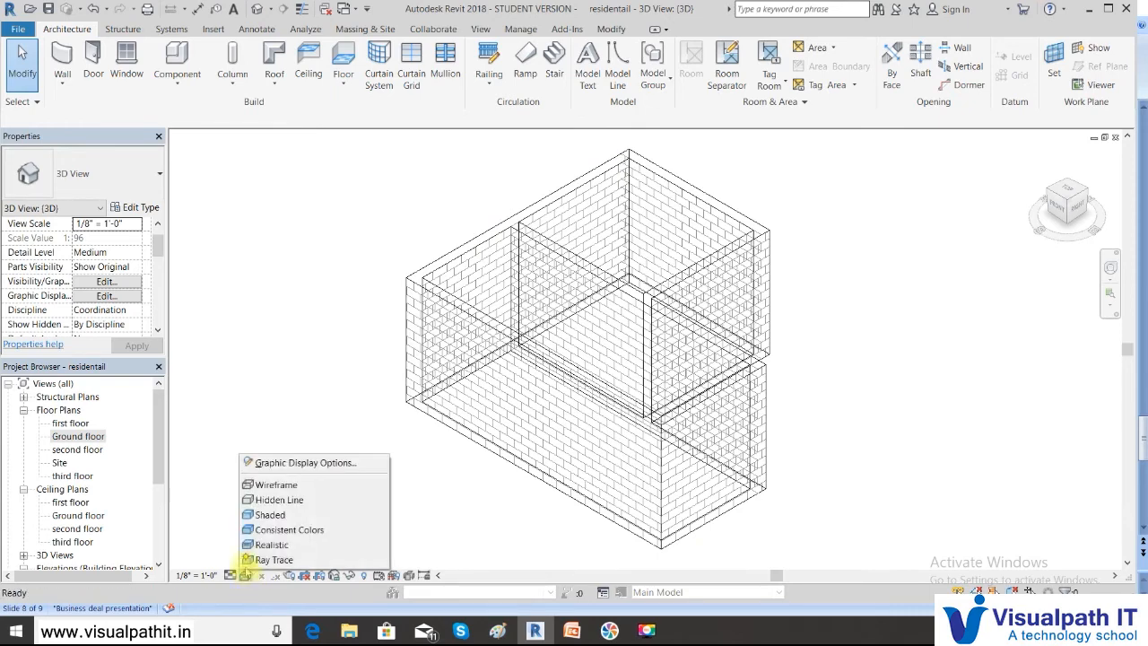
click(260, 500)
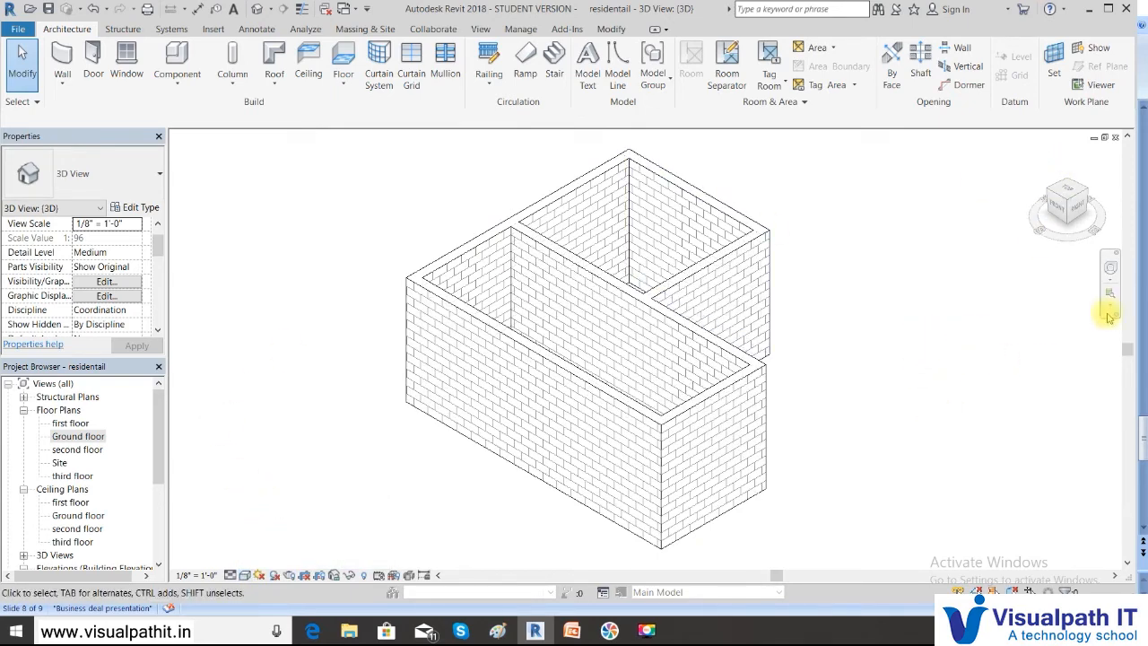
mouse_move(1035, 233)
mouse_down()
mouse_move(1094, 235)
mouse_move(1033, 219)
mouse_move(1039, 202)
mouse_move(1031, 232)
mouse_up()
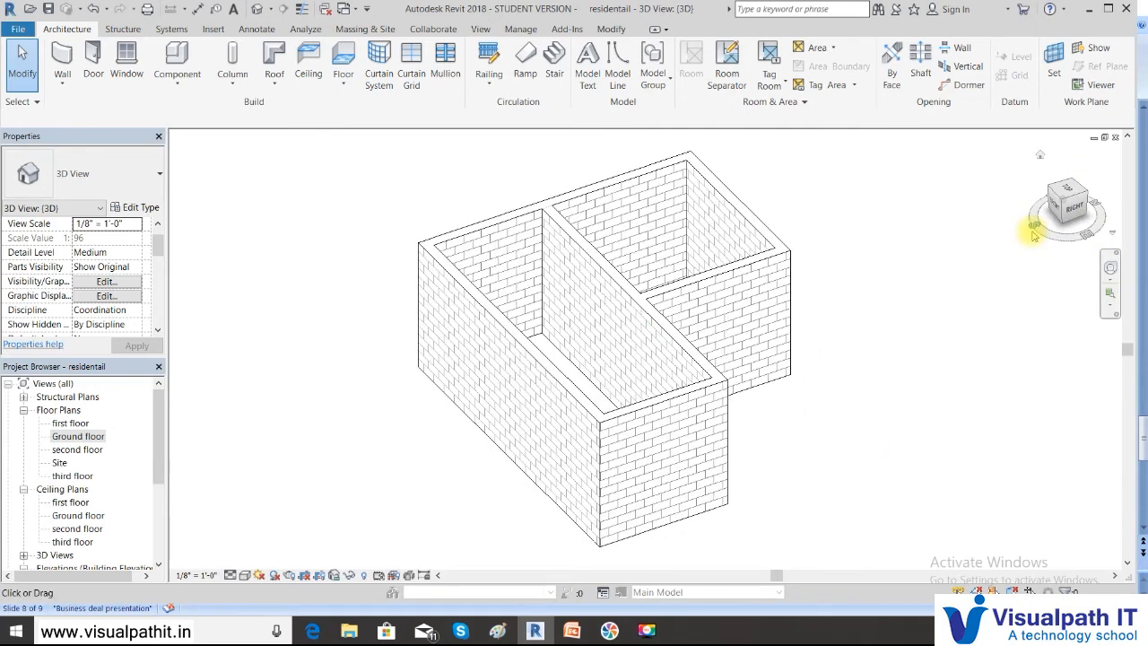
click(1041, 156)
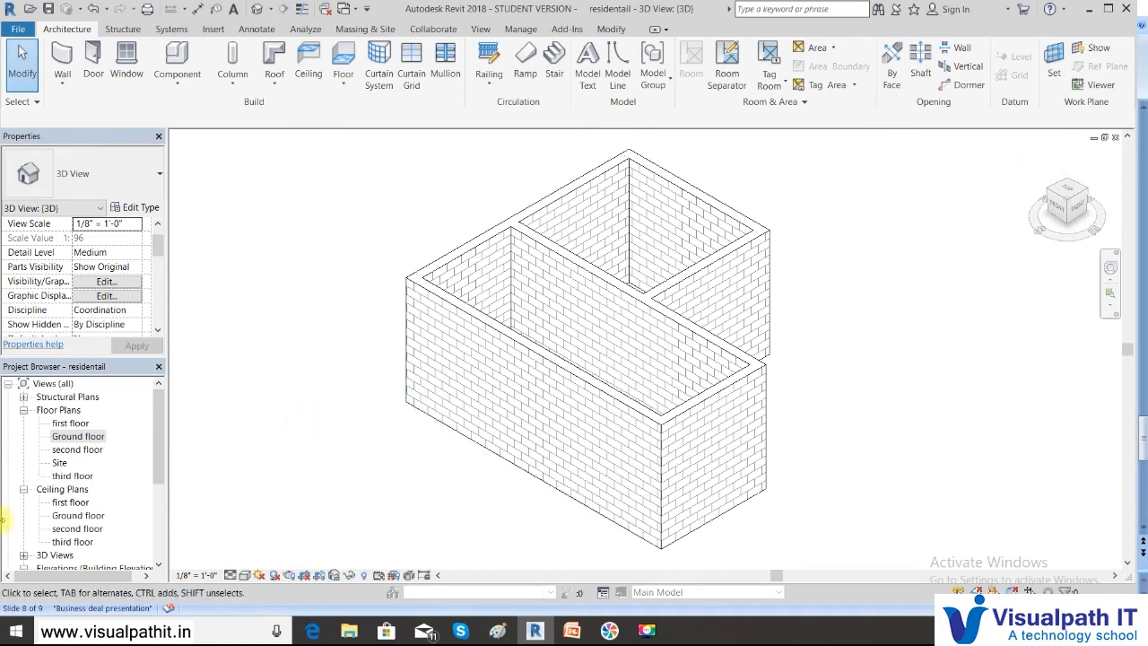
- On the Ground floor plan, draw a rectangular 9" masonry wall enclosure about 14' by 11' to the right of the building
double_click(86, 441)
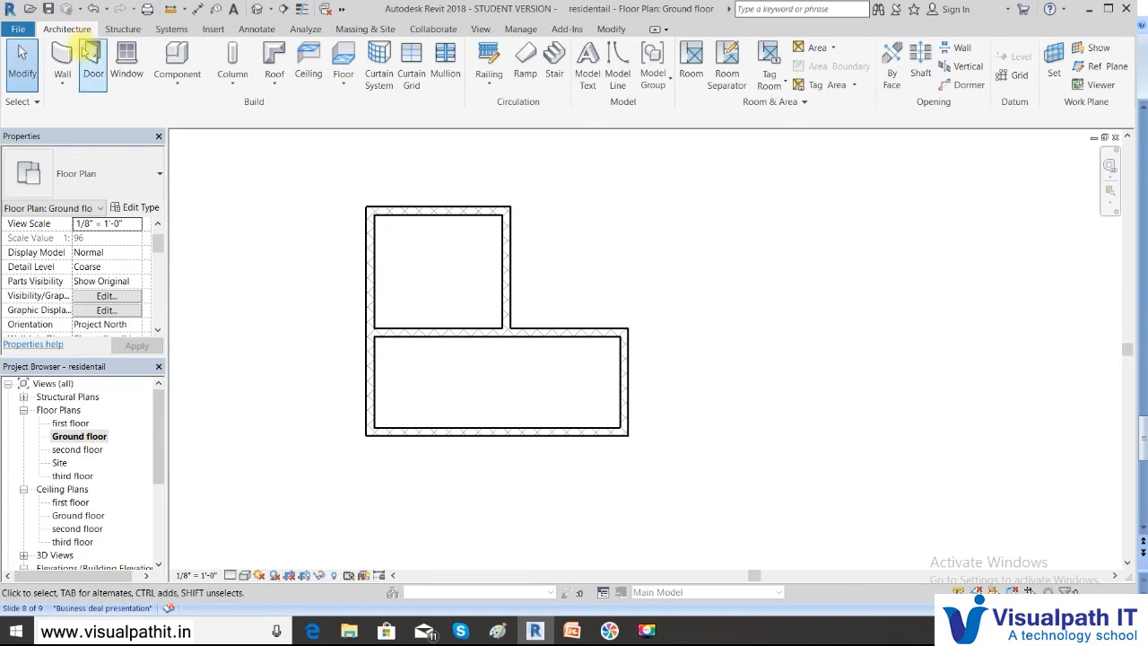
click(62, 80)
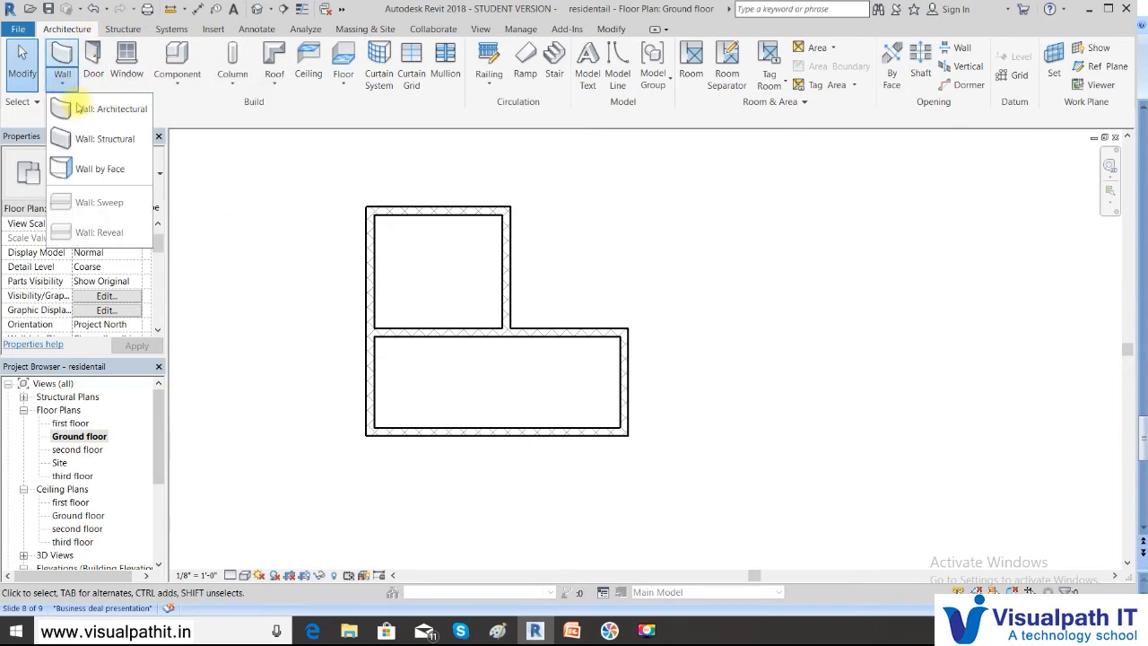
click(86, 109)
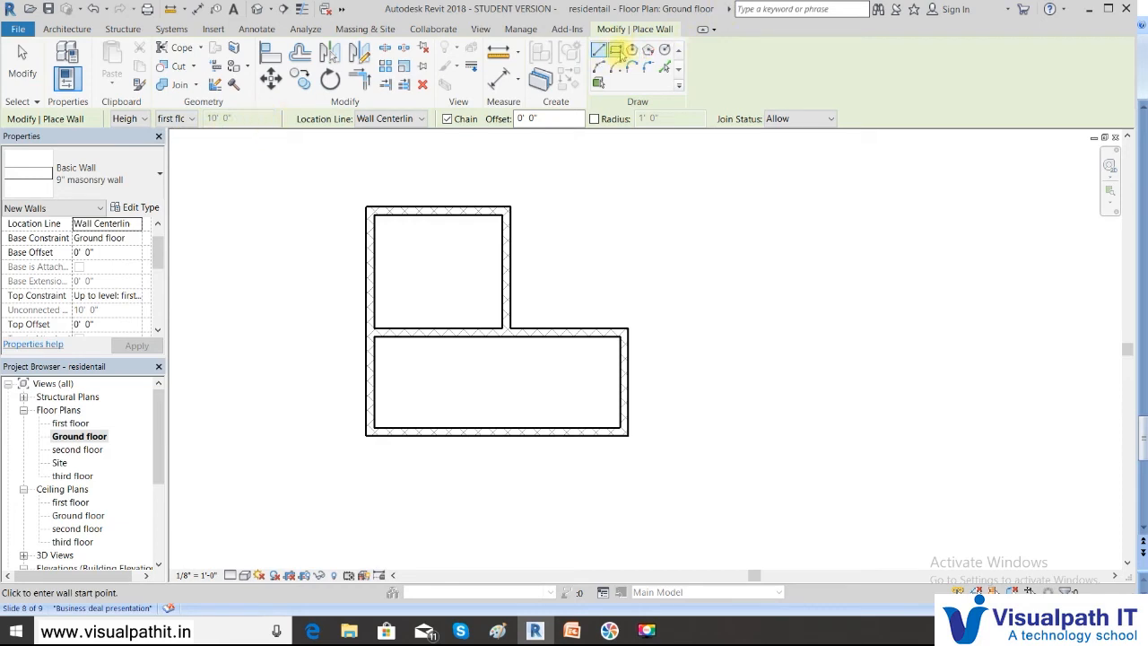
click(615, 49)
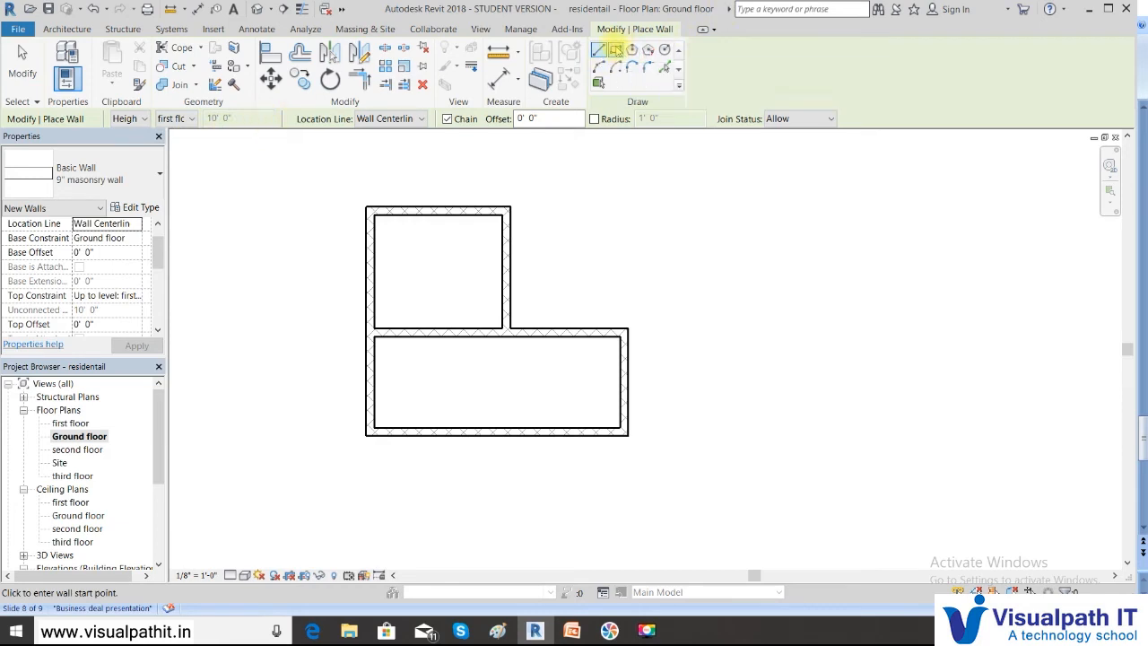
click(705, 271)
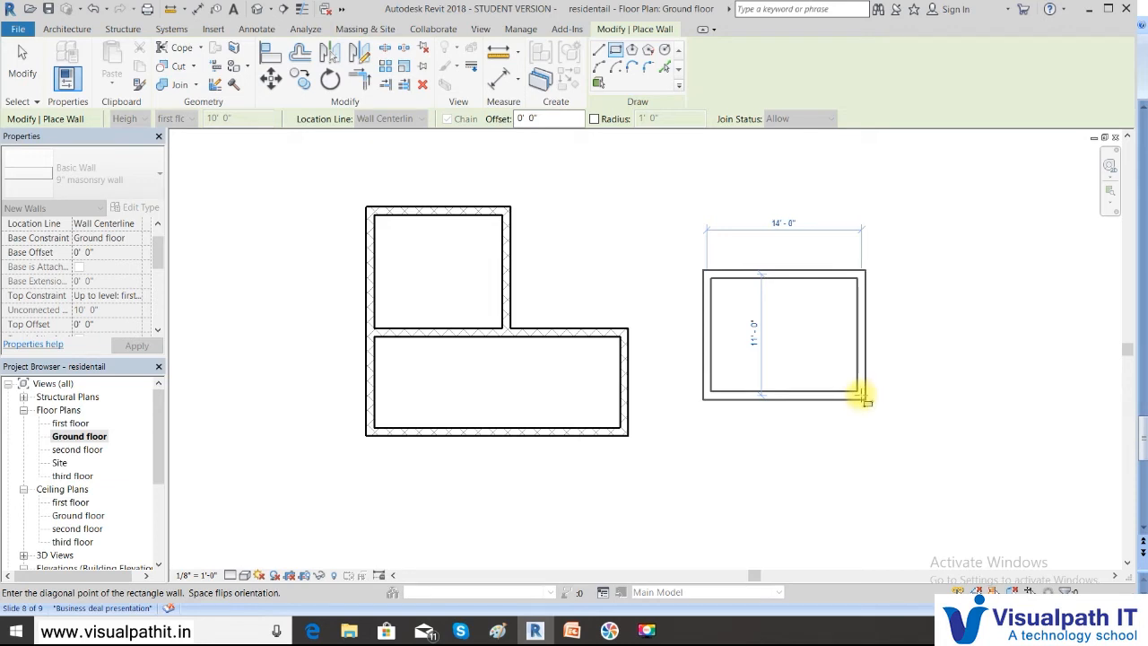
click(861, 395)
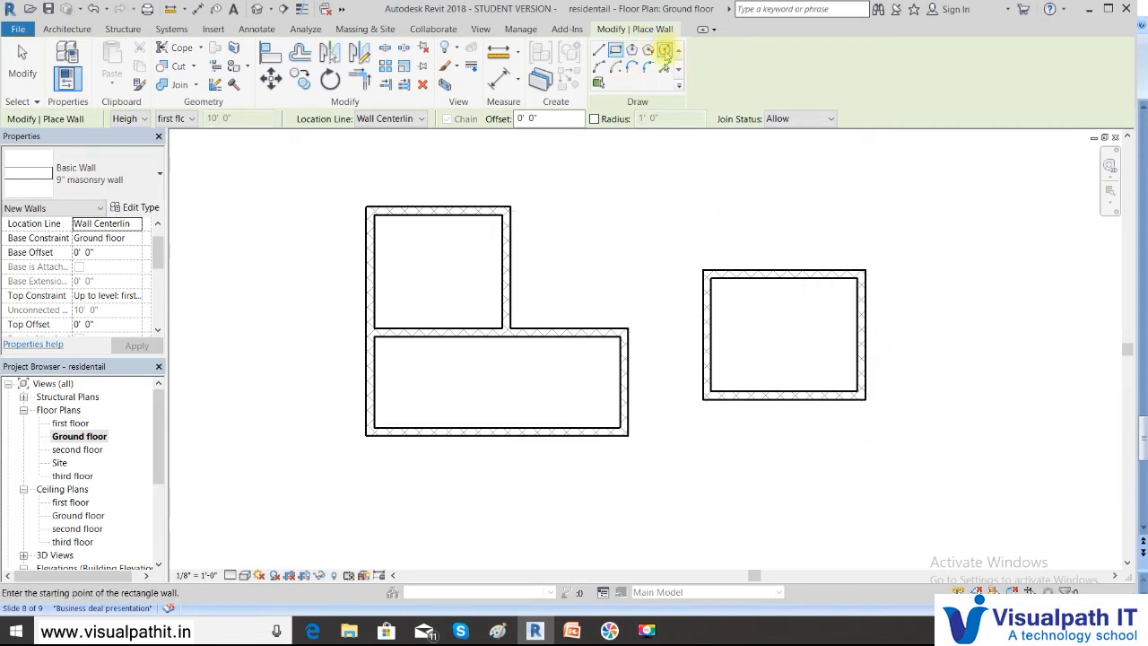
- Draw a circular wall with a radius of about 4'-6" between the building and the separate rectangular enclosure, just below them
click(665, 51)
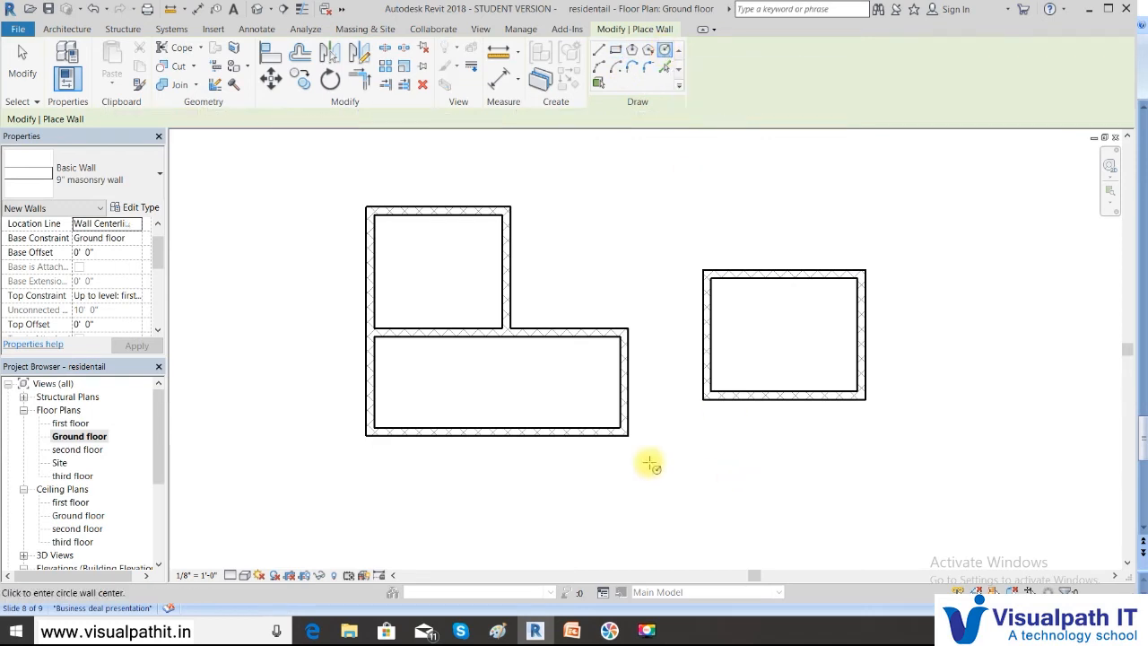
click(689, 473)
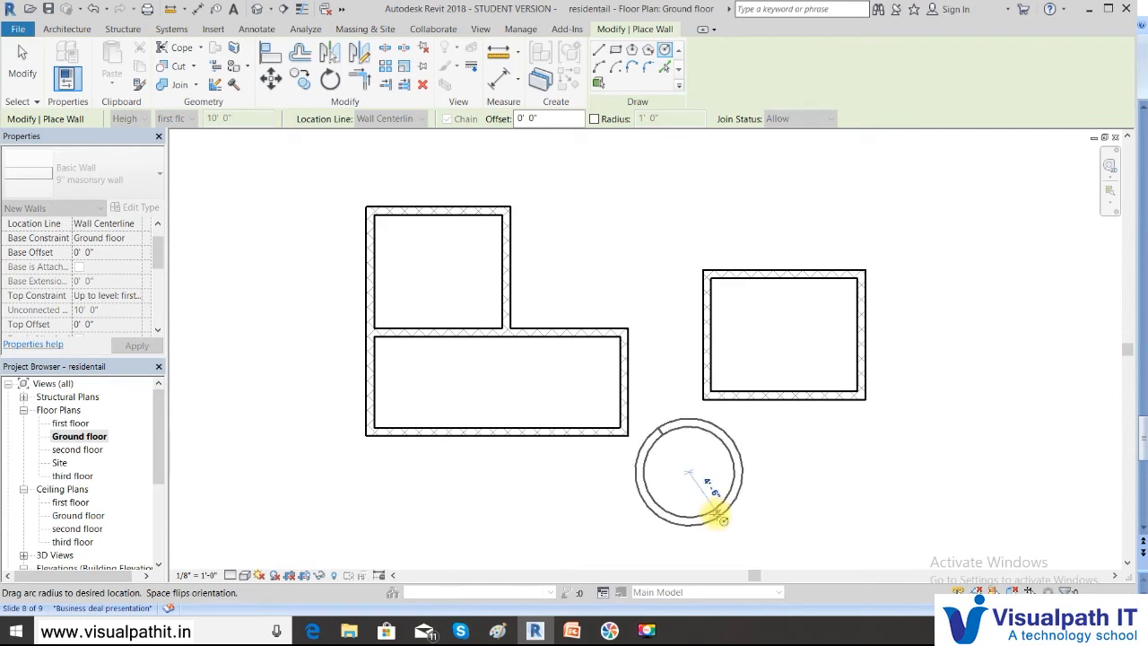
click(720, 517)
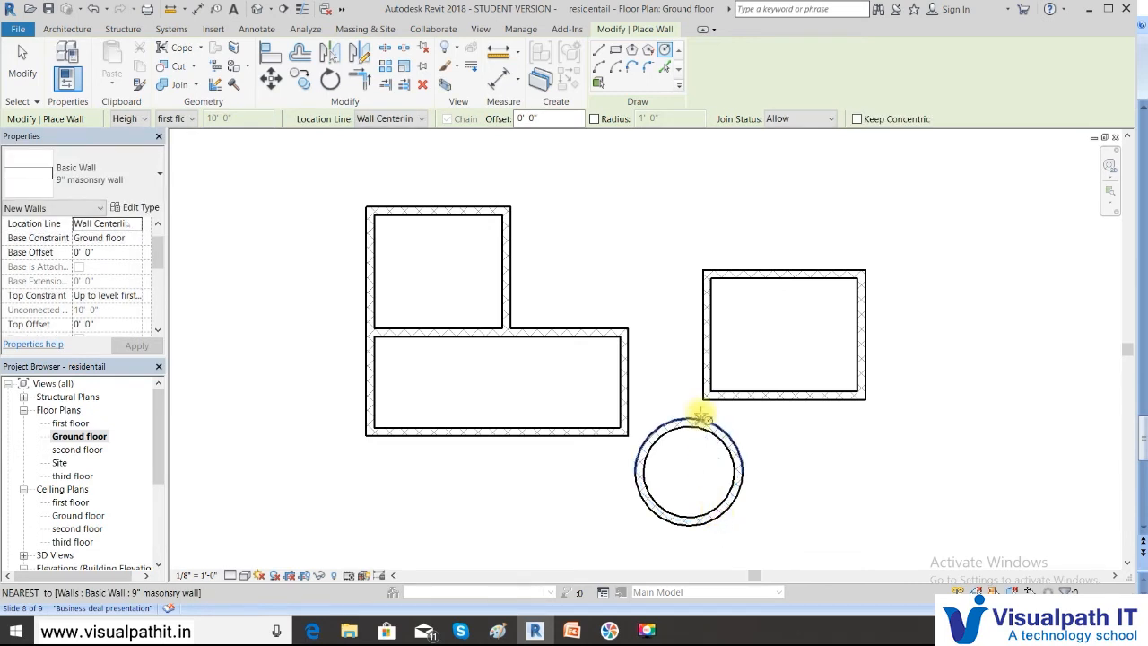
key(Escape)
- Set the radius of the circular wall to 5' and deselect it
click(696, 425)
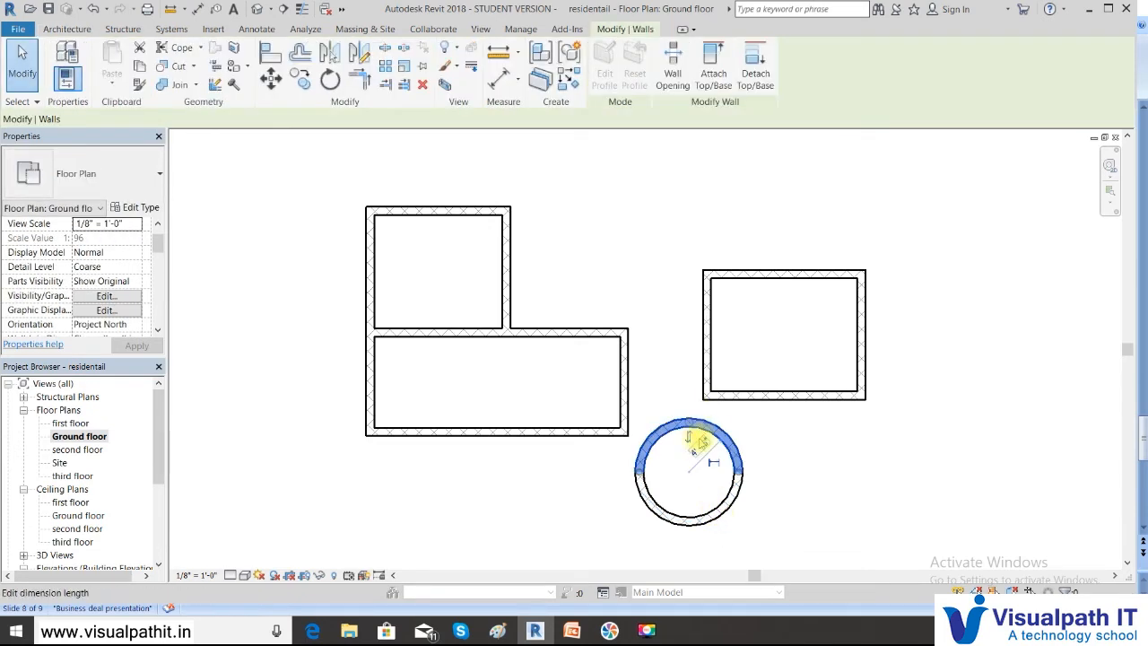
click(696, 442)
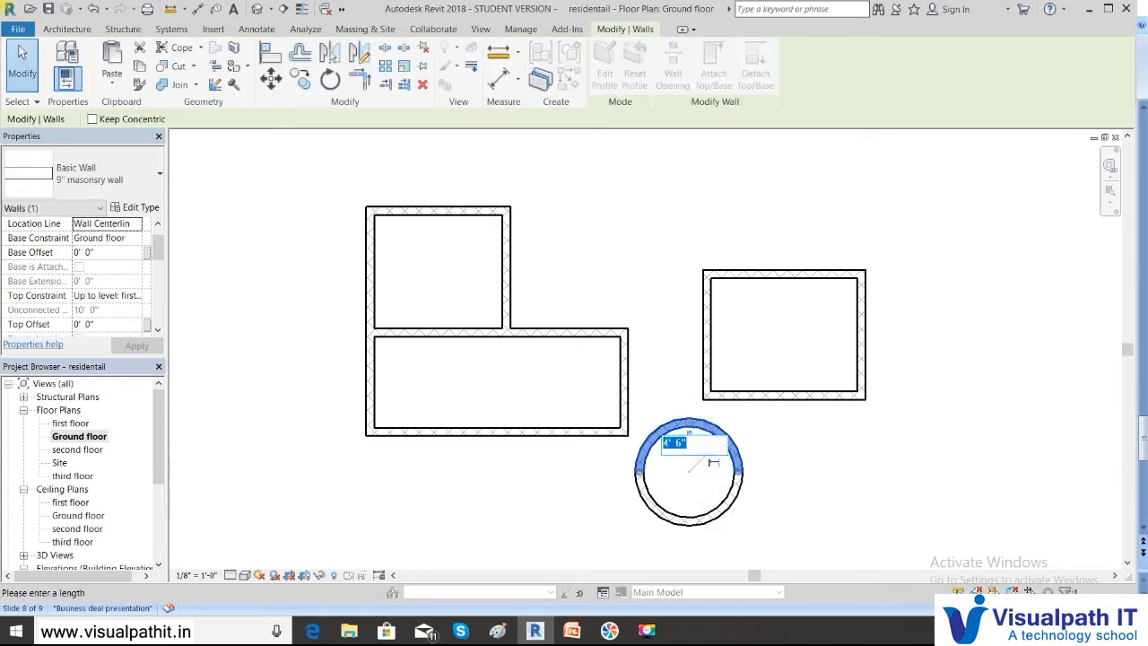
text(5')
key(Return)
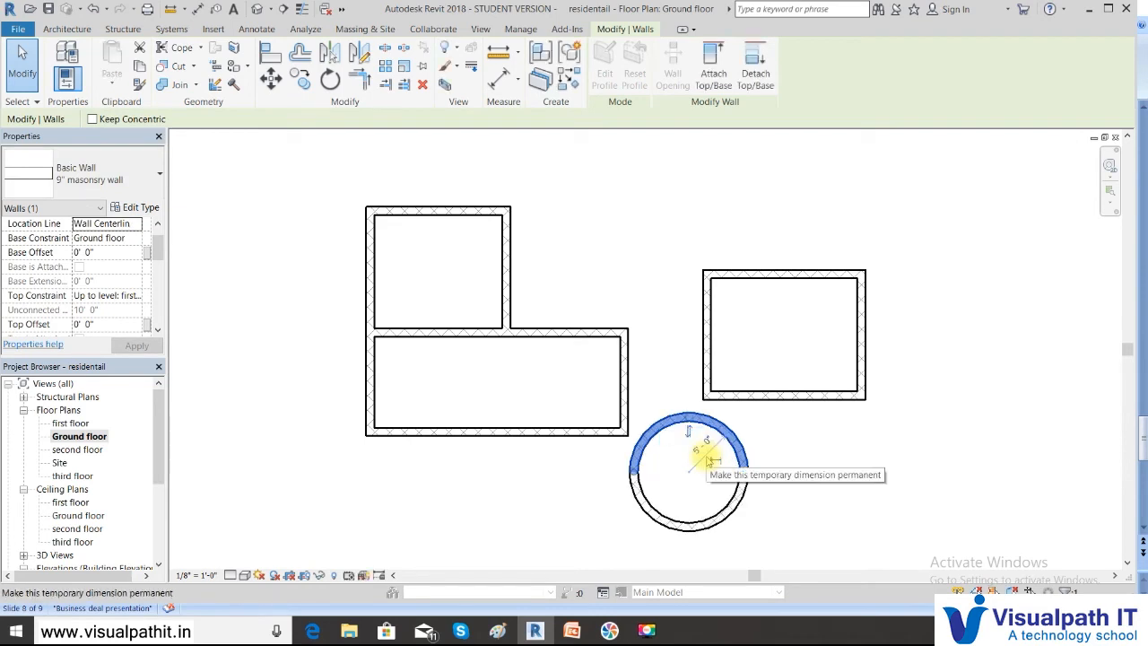
click(658, 175)
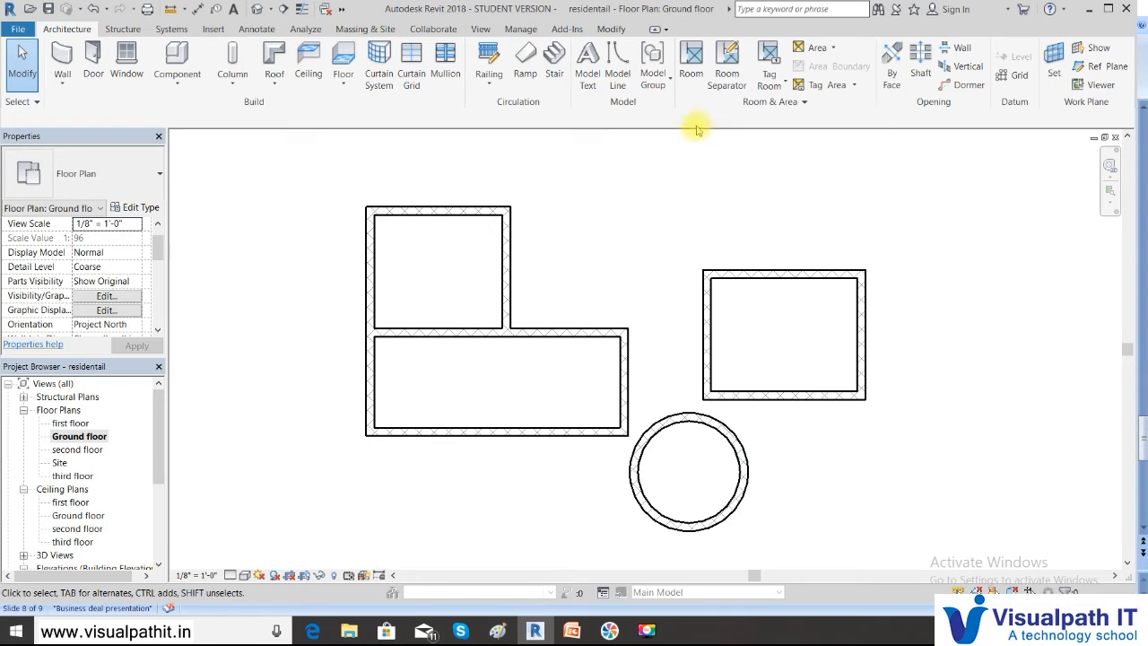
- Draw a five-sided inscribed polygon wall above the separate rectangular enclosure
click(62, 63)
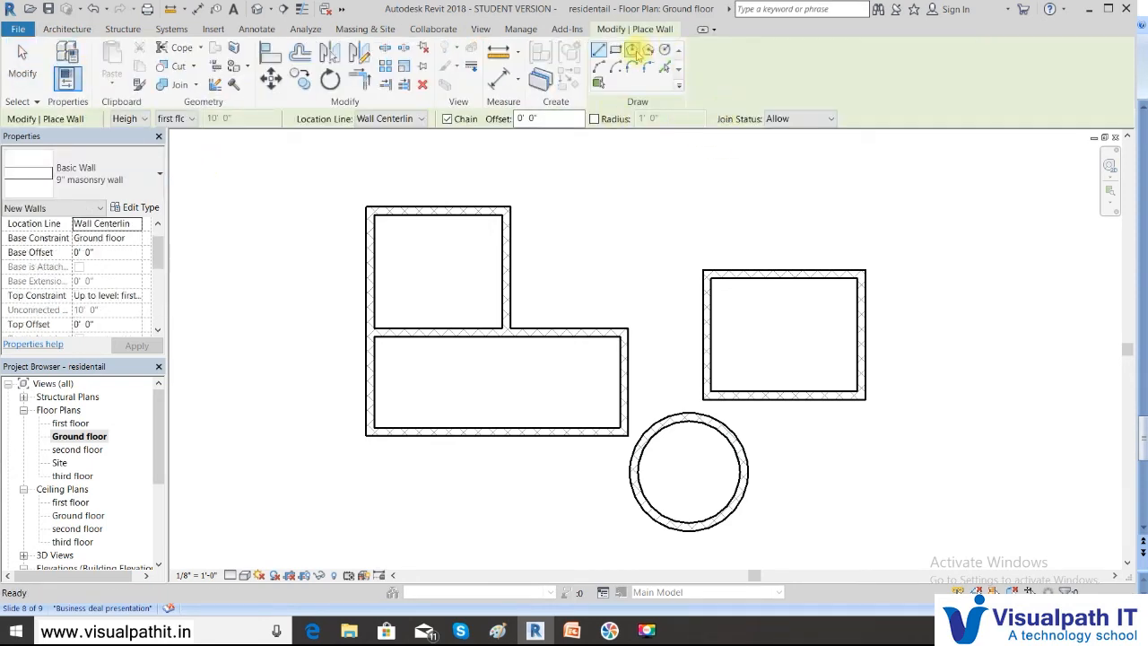
click(632, 50)
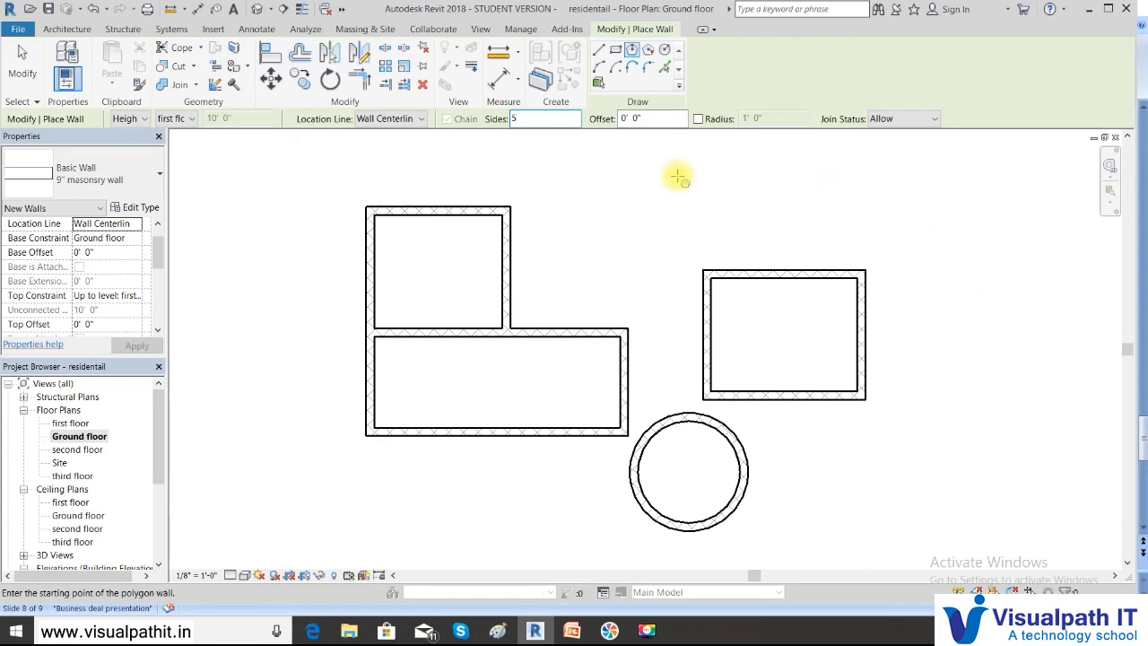
click(677, 177)
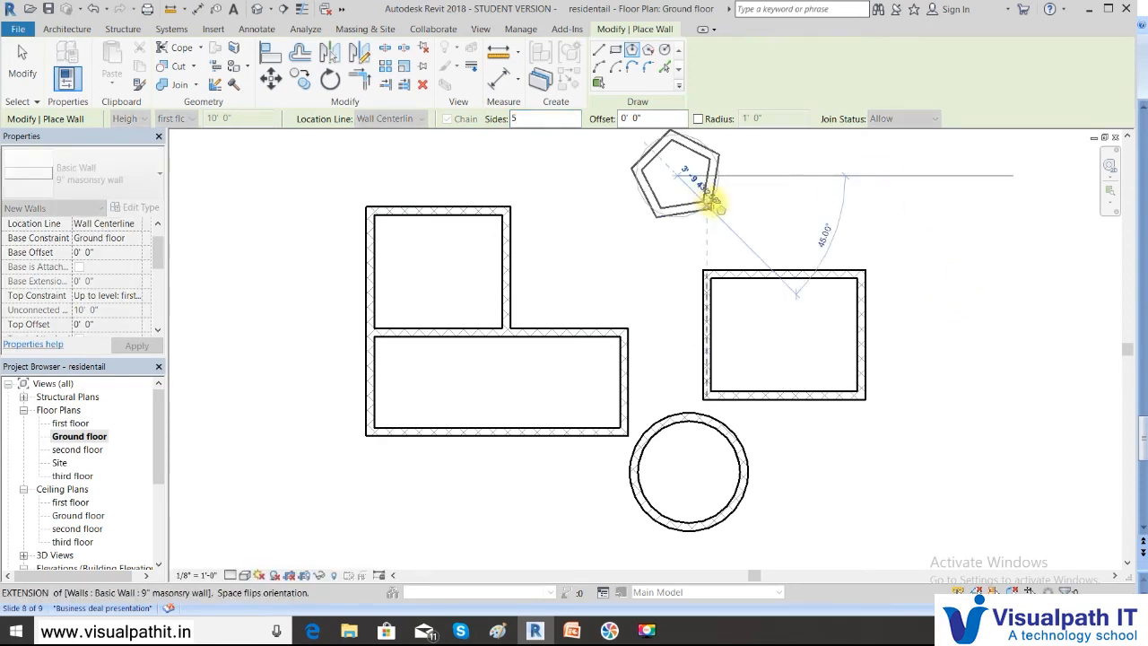
click(761, 174)
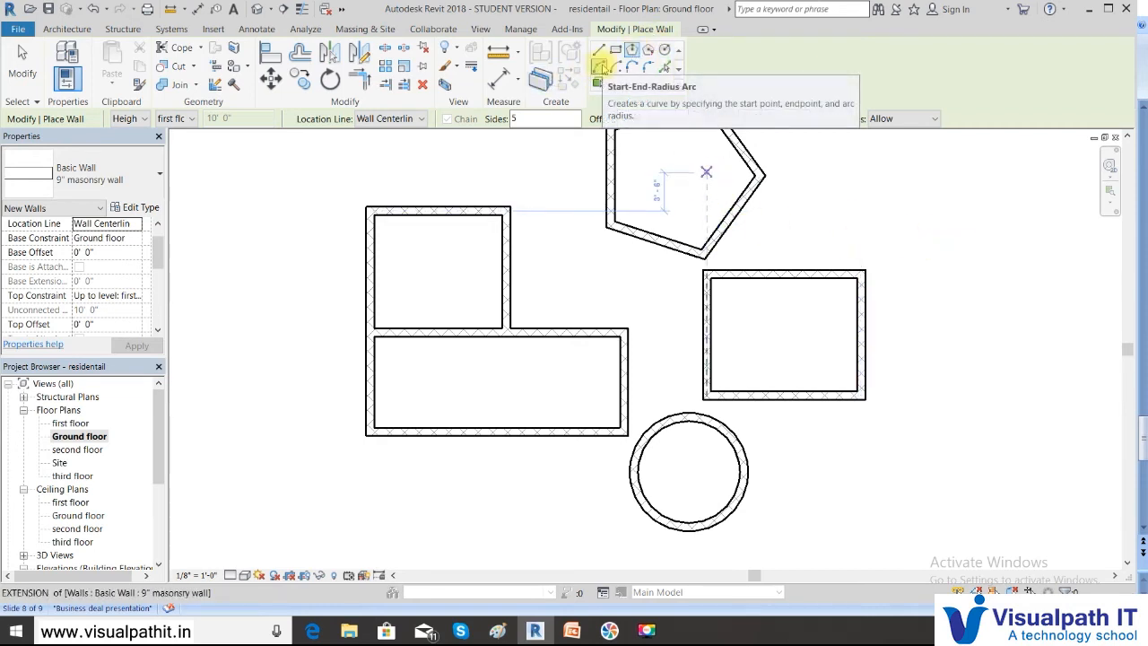
- Draw a start-end-radius arc wall bulging outward below and to the right of the rectangular enclosure, and end the chain
click(616, 66)
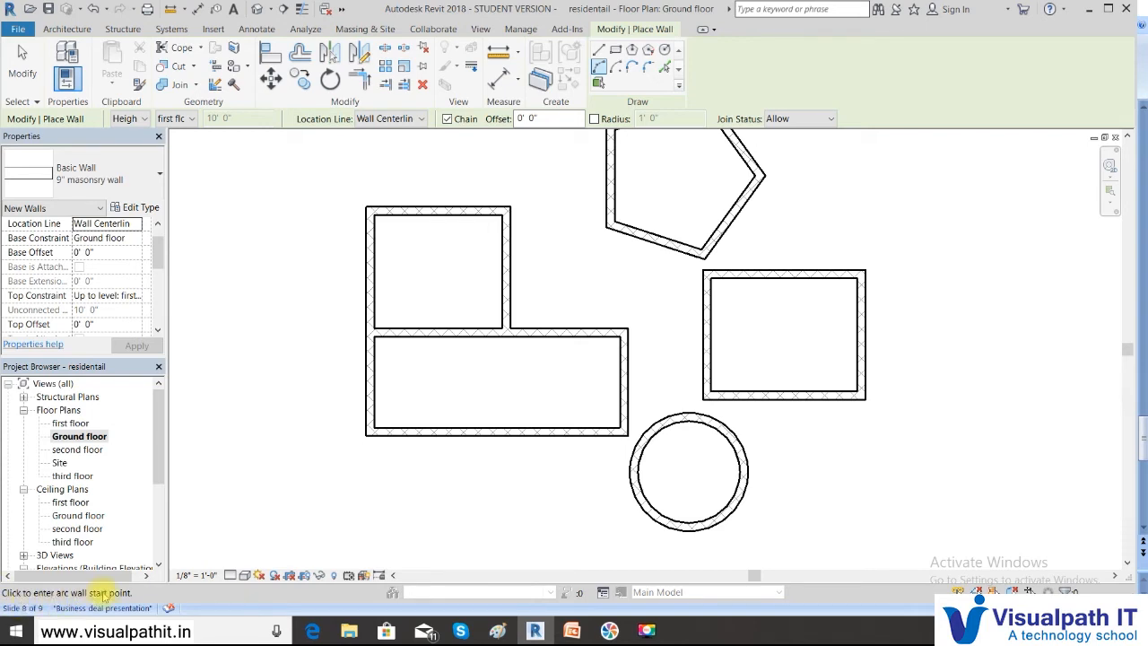
click(834, 502)
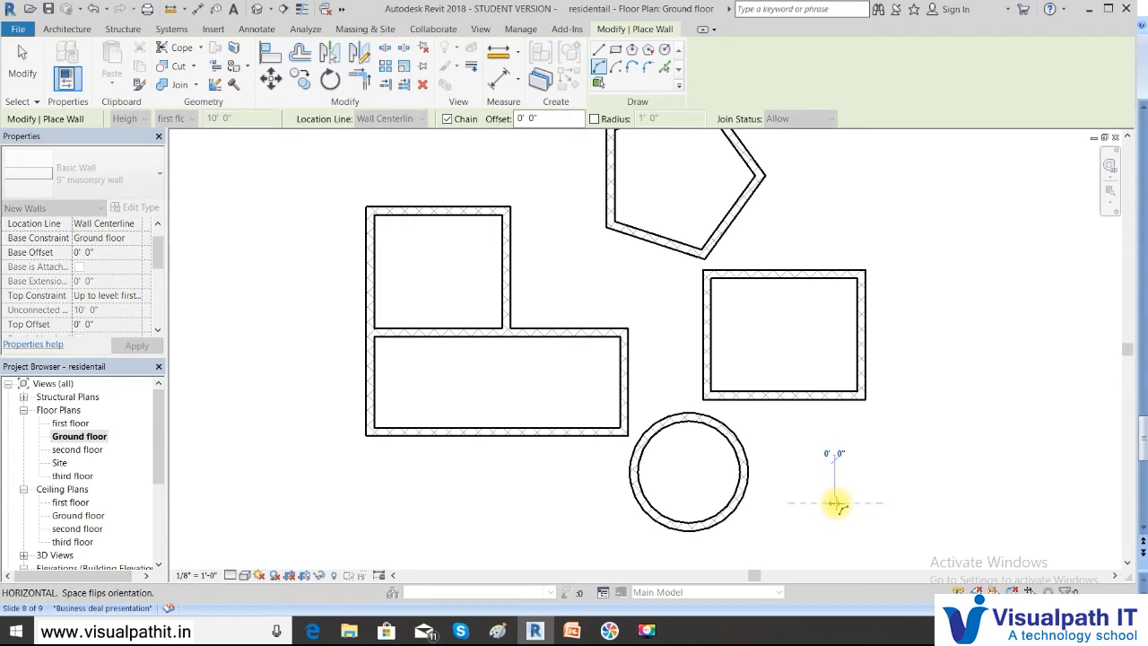
click(965, 415)
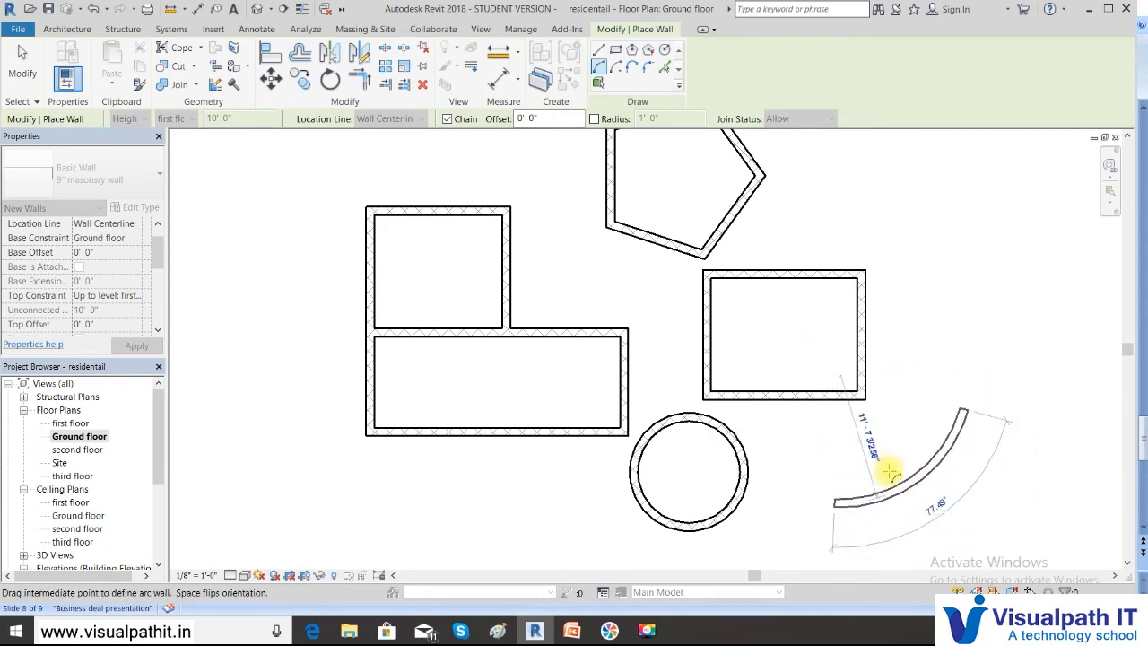
click(936, 493)
right_click(966, 340)
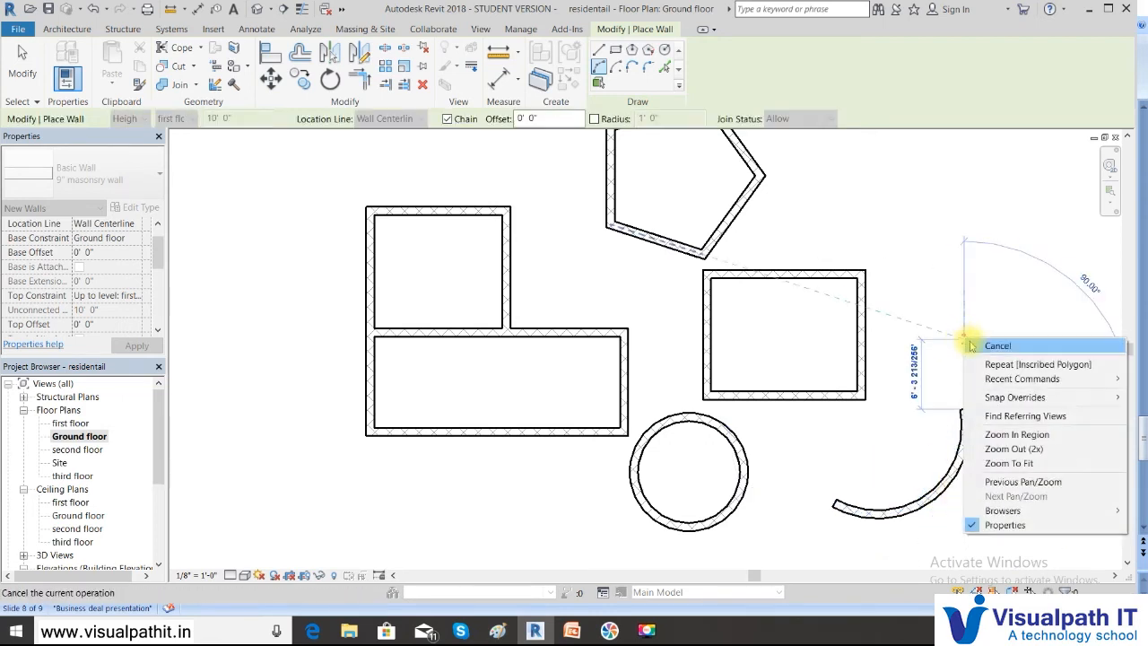
click(995, 346)
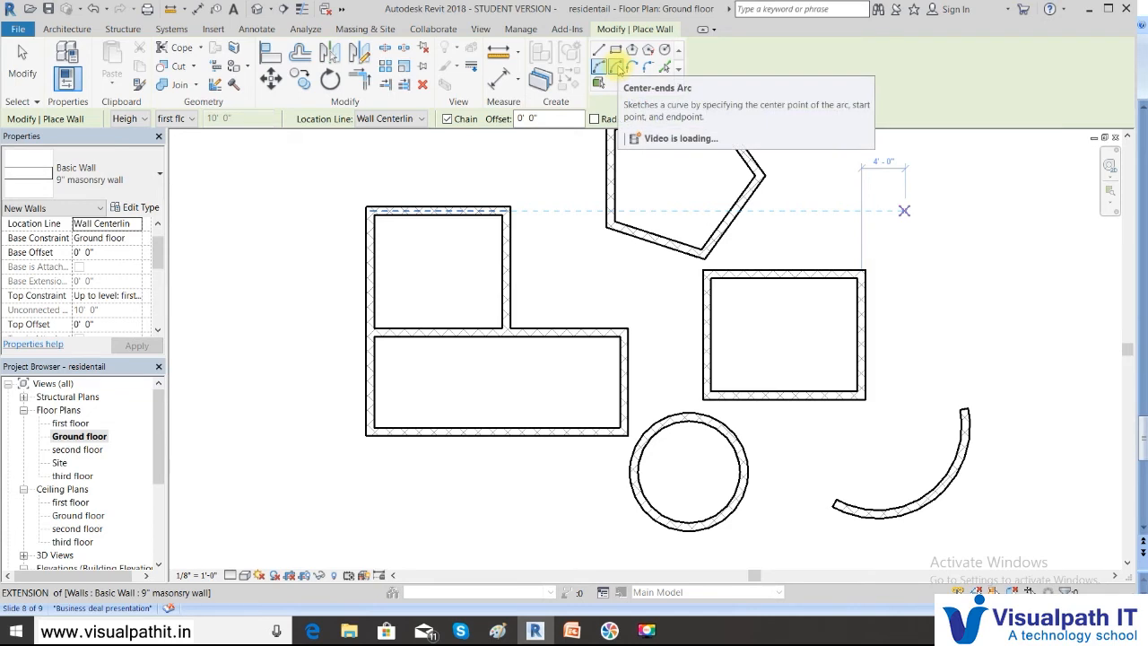
- Draw a center-ends arc wall at the building's lower left, with a radius of about 6'-2" spanning about 130°
click(617, 67)
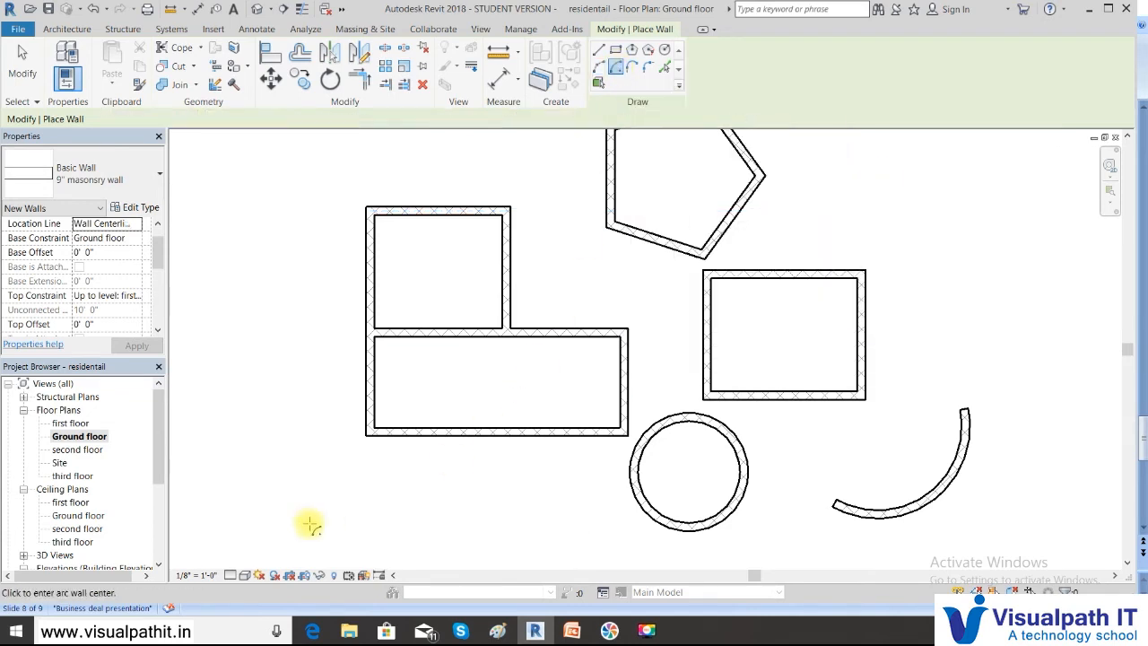
click(278, 496)
click(302, 434)
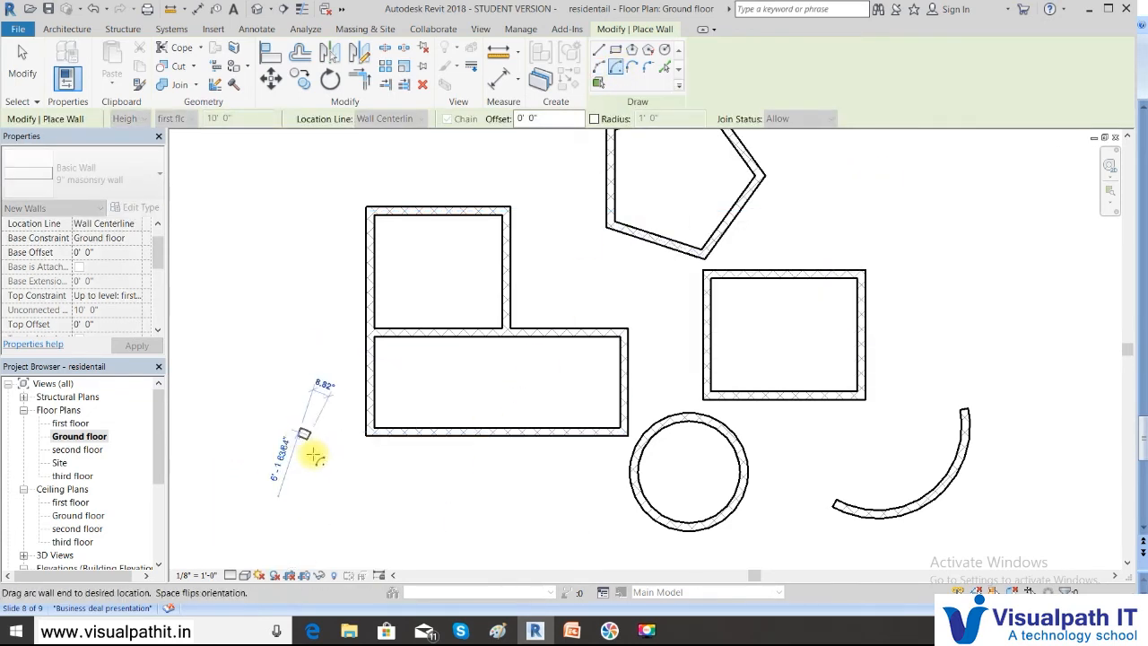
click(305, 538)
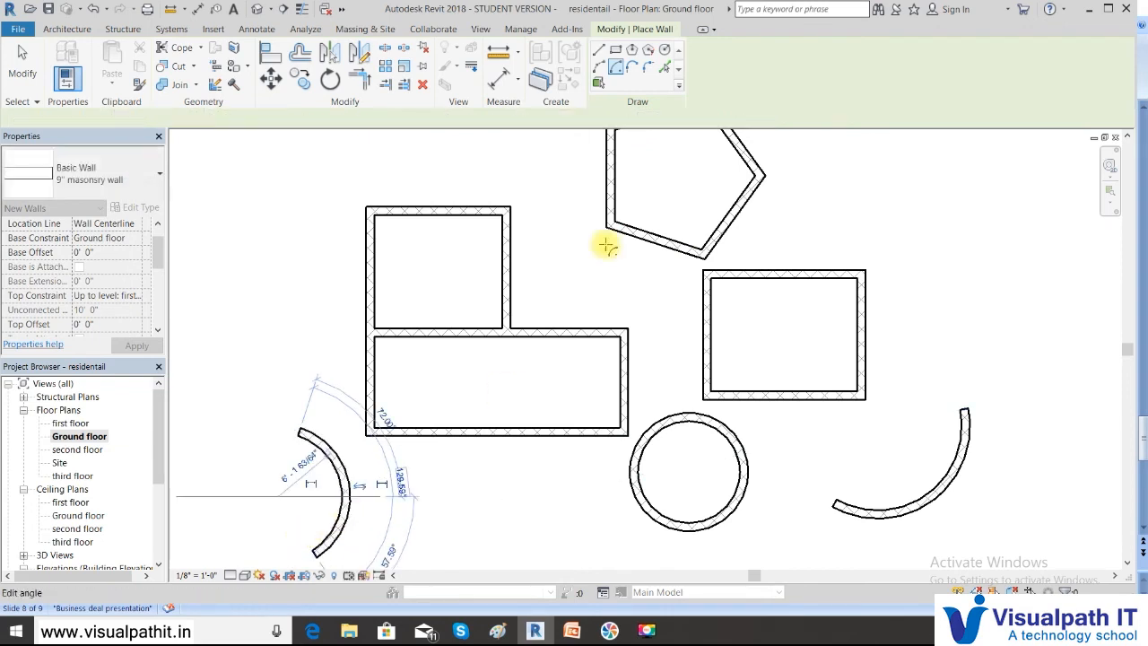
- Extend the right-hand arc wall from its upper end with a tangent end arc toward the rectangular enclosure, and end the chain
click(634, 67)
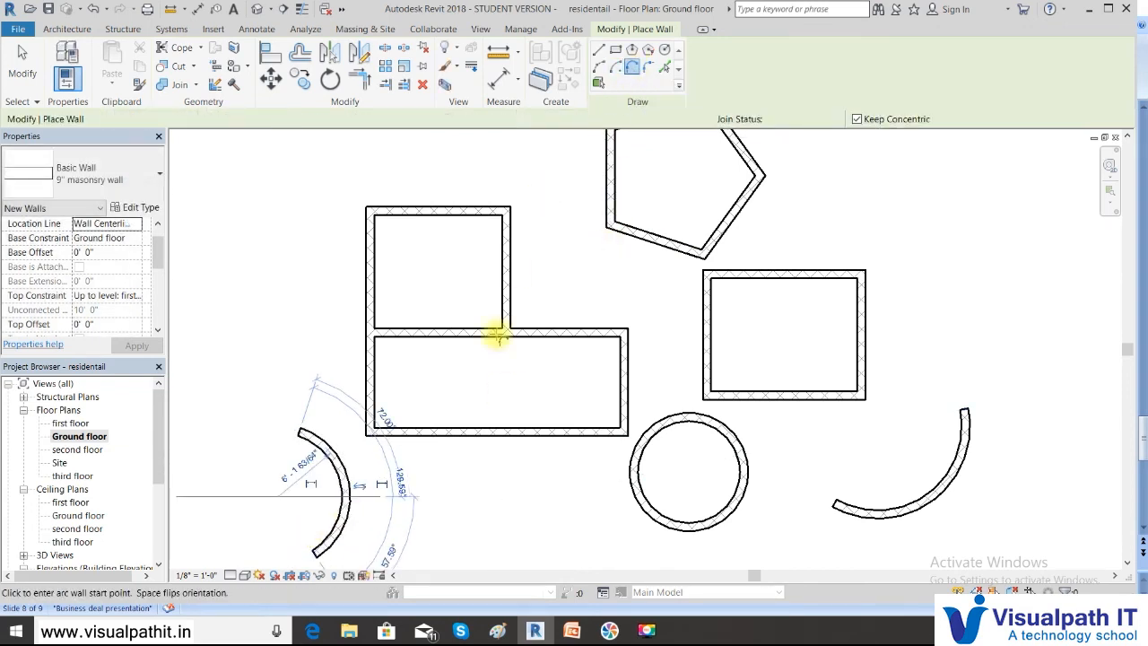
click(961, 410)
click(908, 342)
right_click(968, 231)
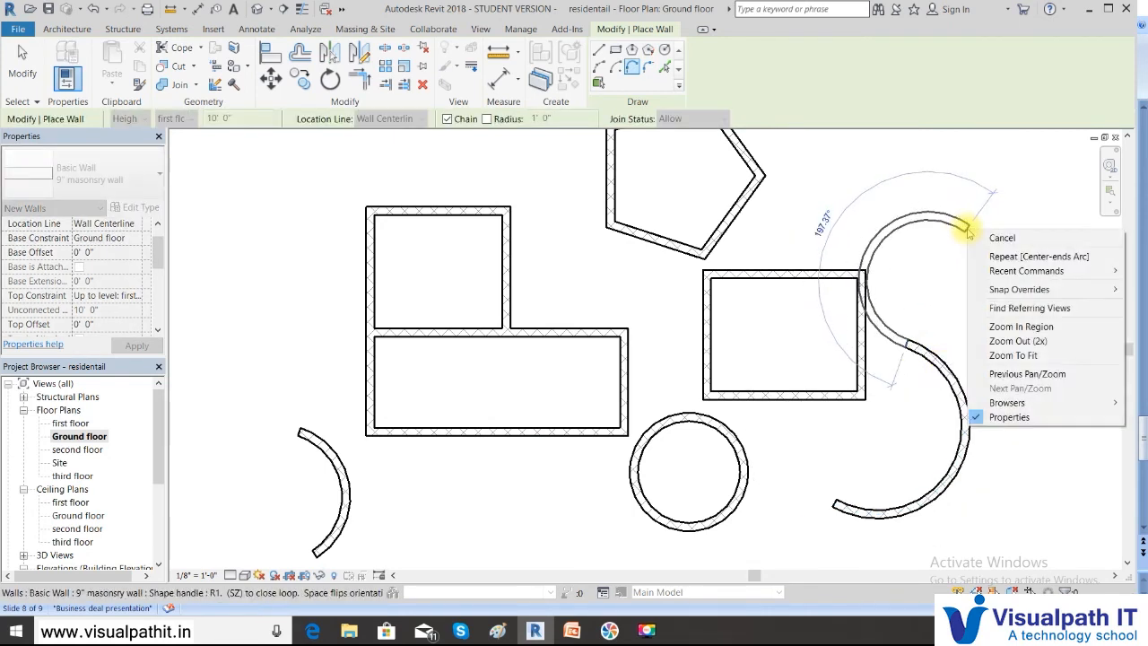
click(1002, 238)
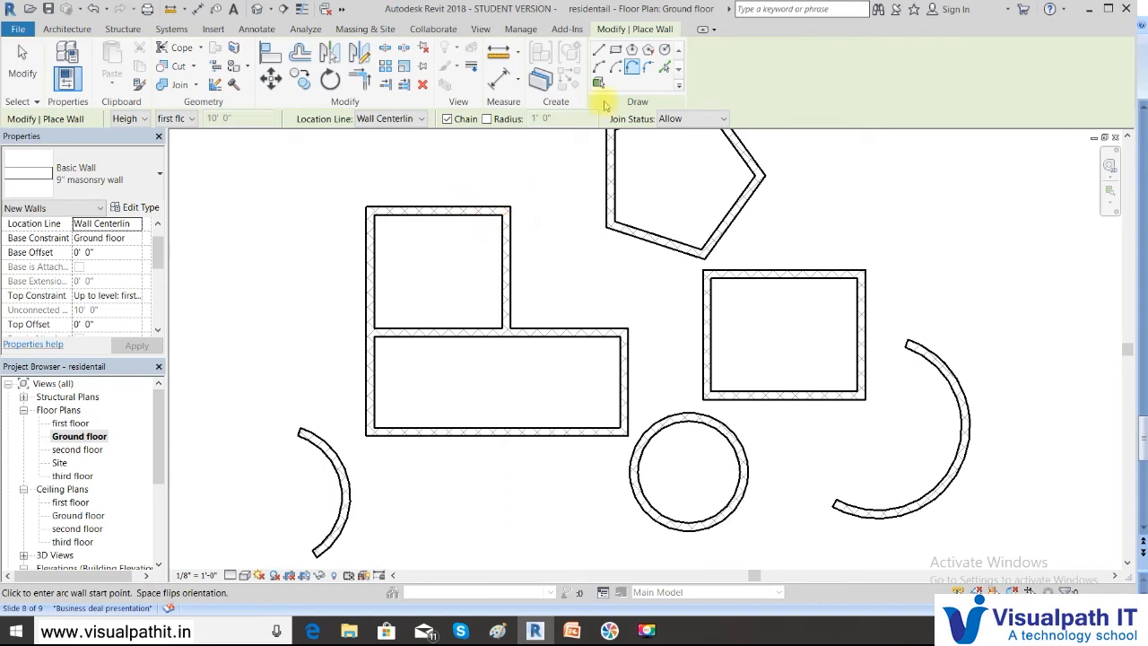
- Round the upper room's top-right wall corner with a fillet arc of about 5'-6" radius, leaving the fixed radius option off
click(651, 66)
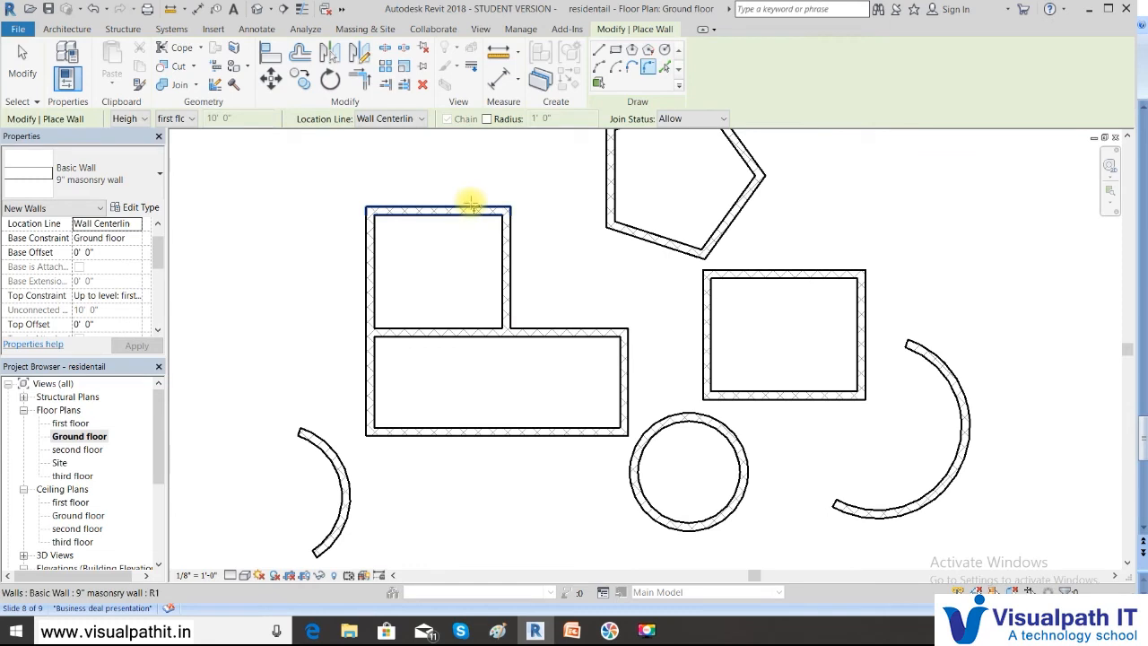
click(486, 118)
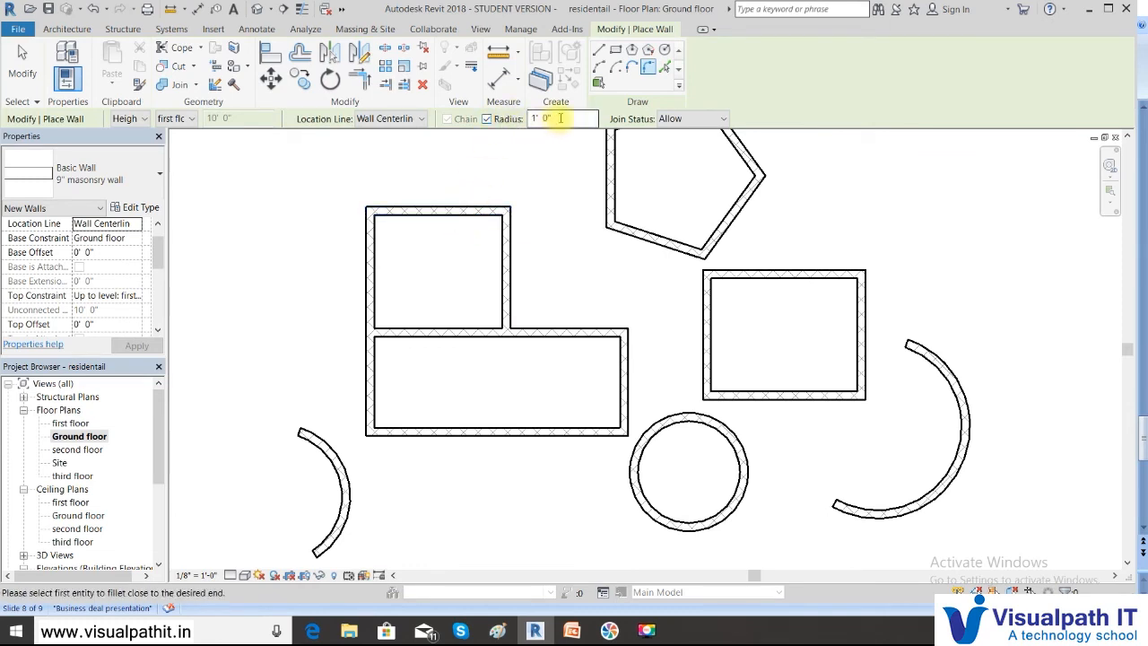
click(487, 119)
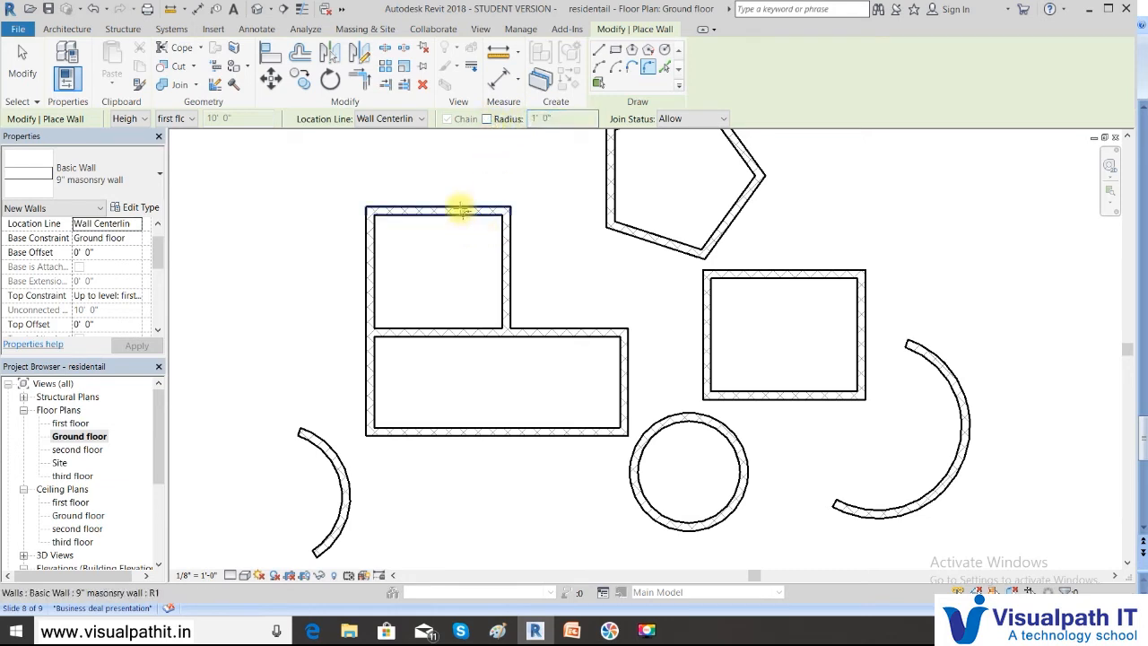
click(459, 212)
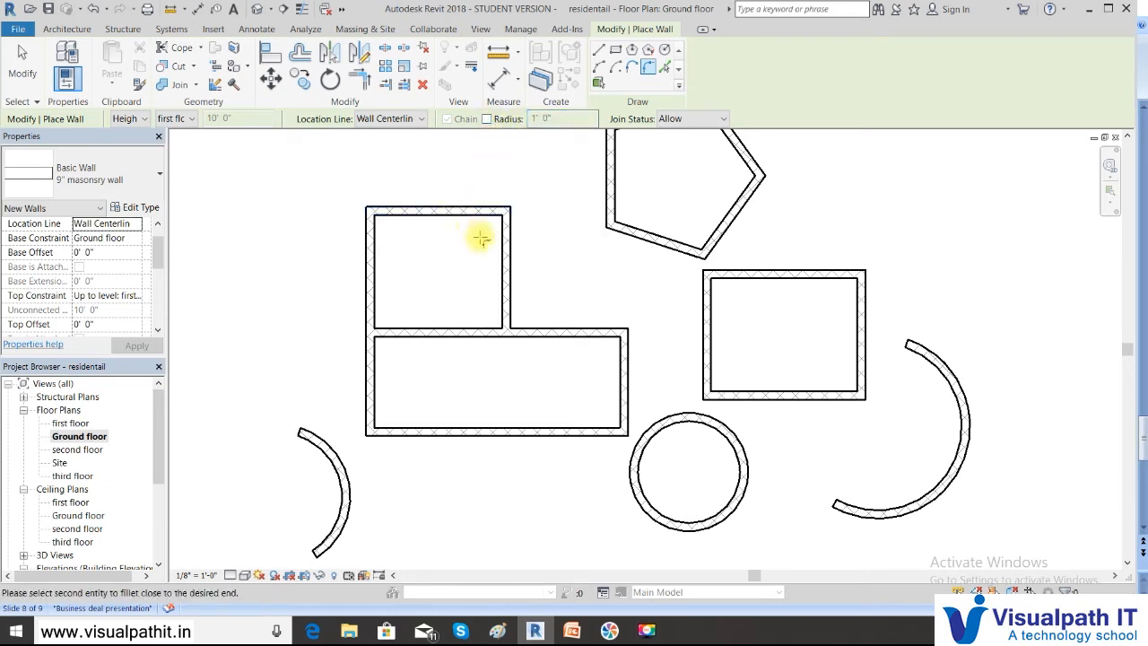
click(507, 254)
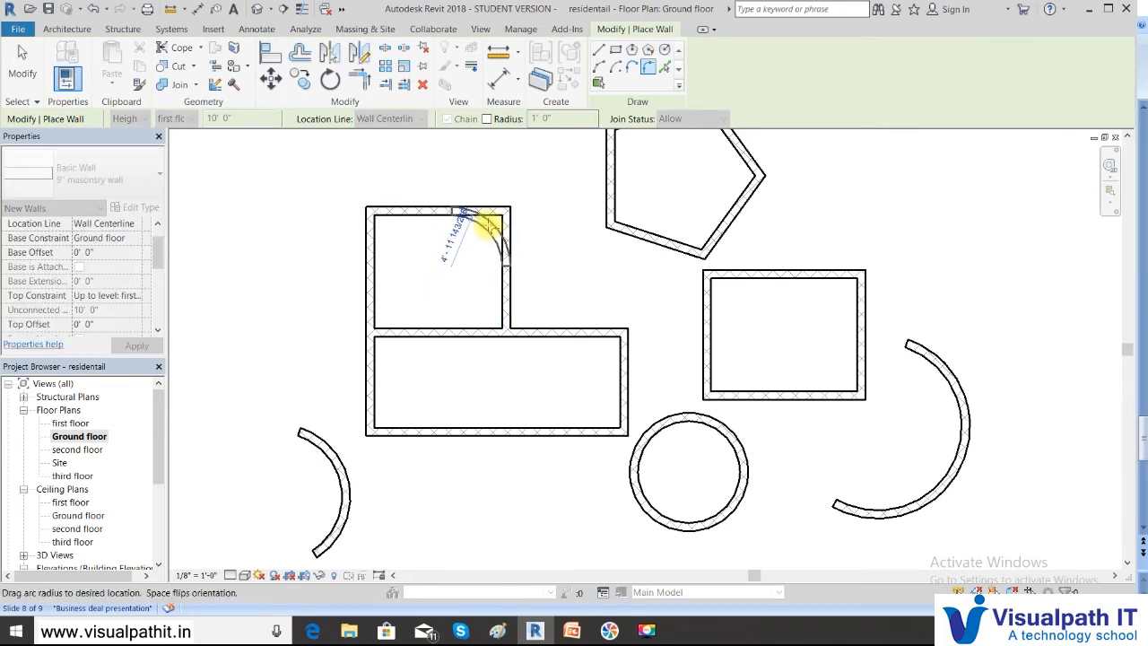
click(491, 226)
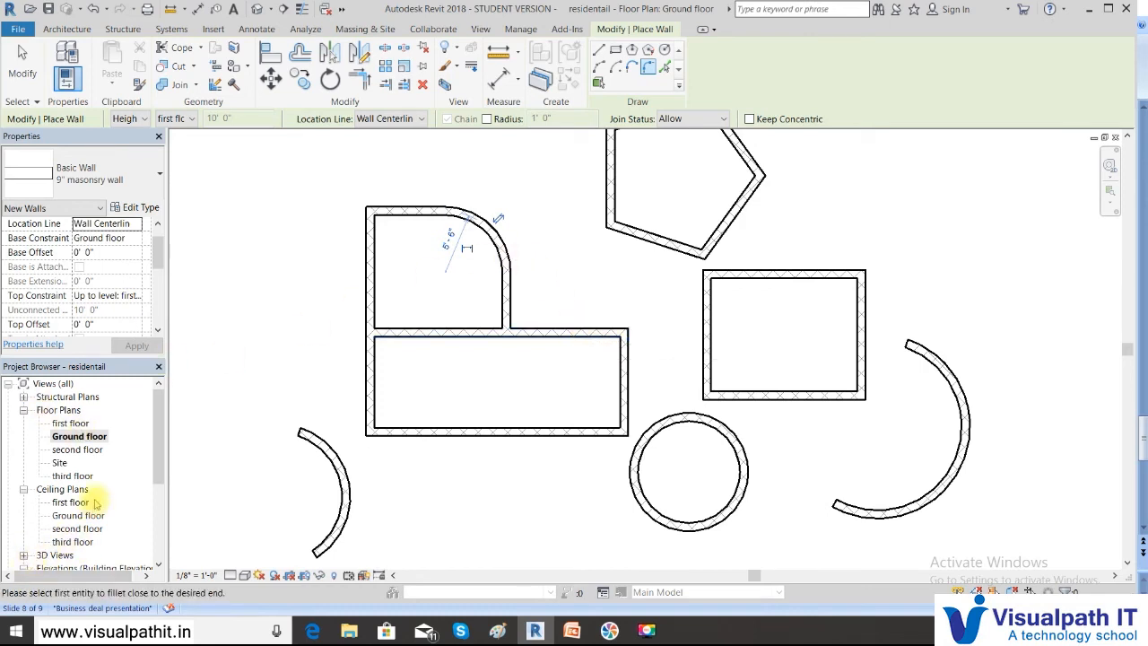
drag(160, 408, 159, 437)
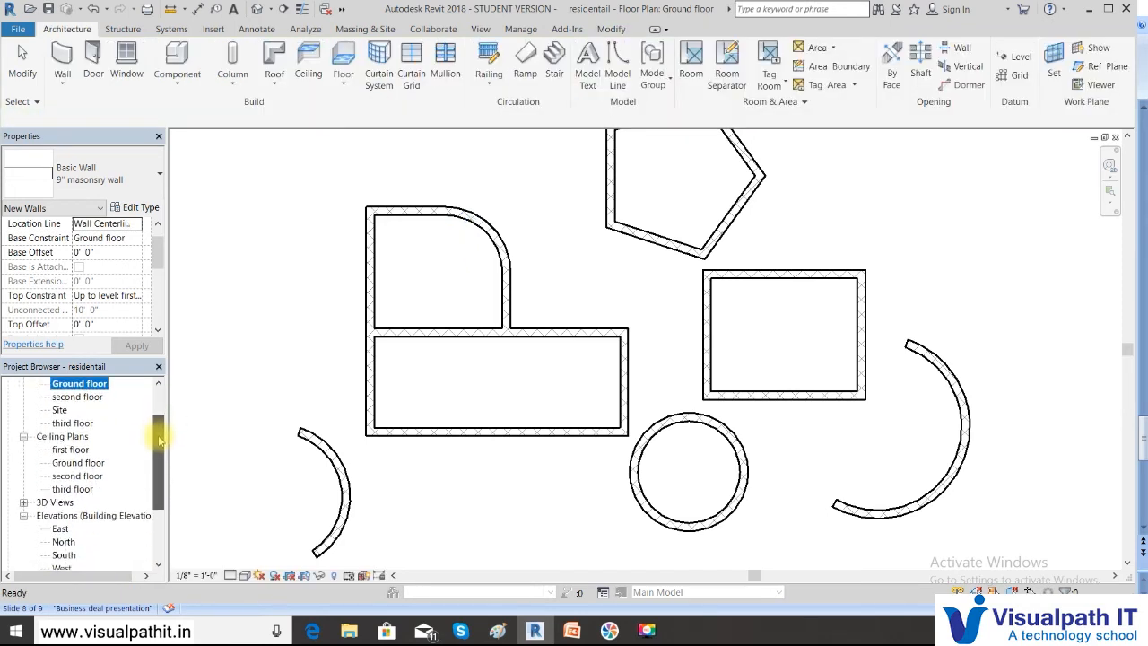
- Open the default 3D view and inspect all the drawn walls in it
click(23, 503)
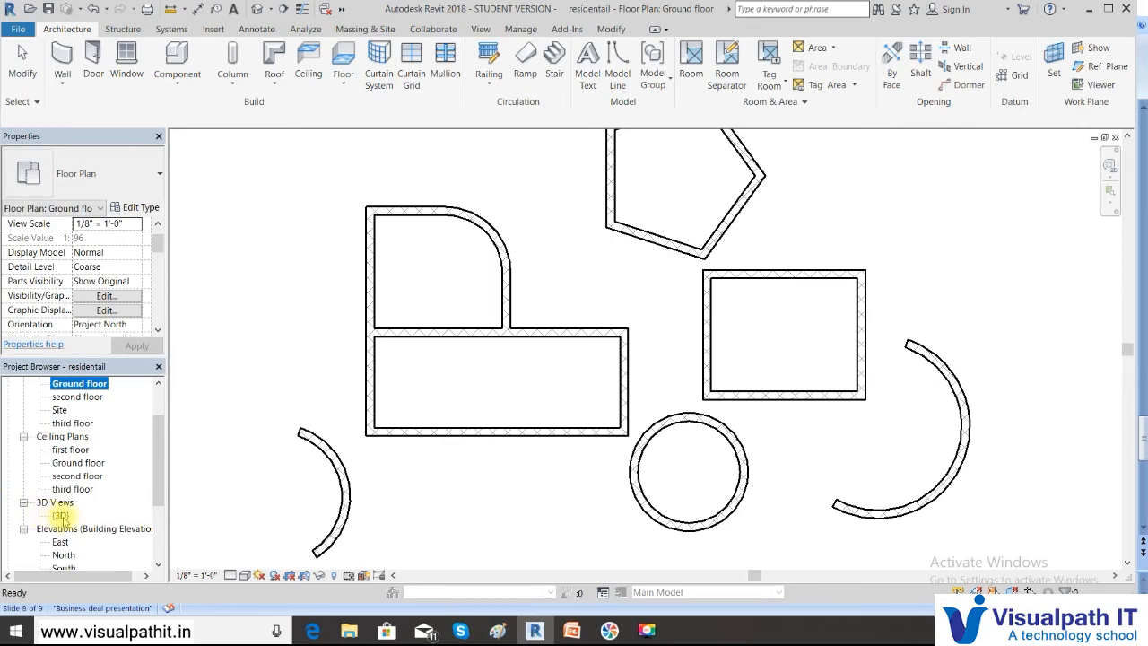
double_click(60, 516)
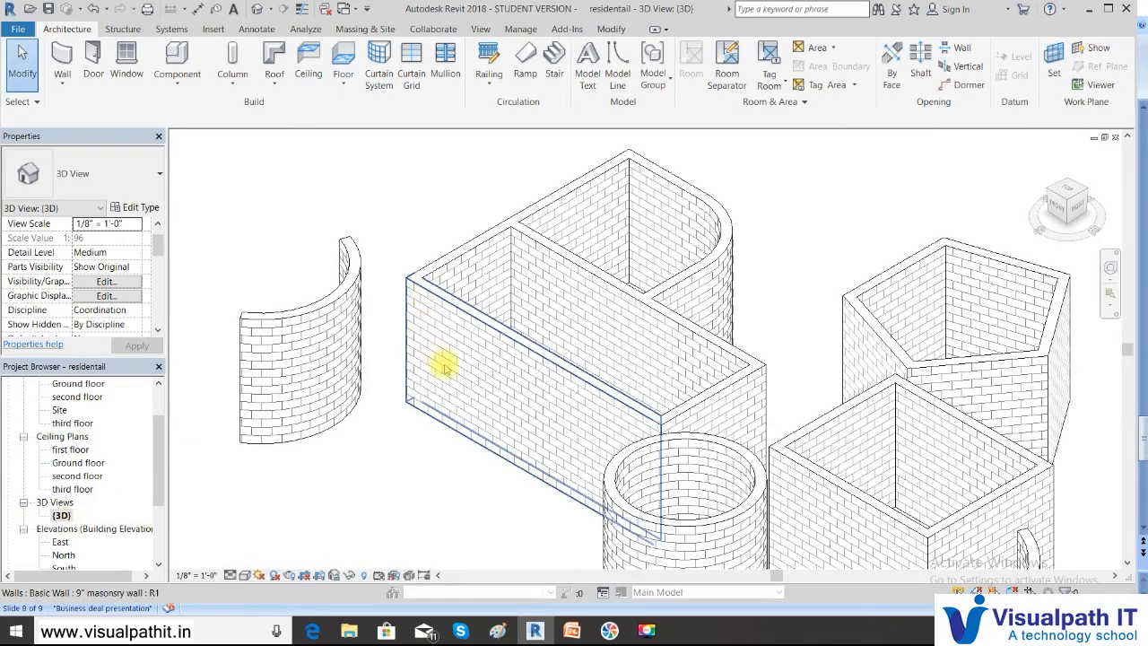
middle_drag(810, 336, 751, 200)
scroll(749, 423, down, 2)
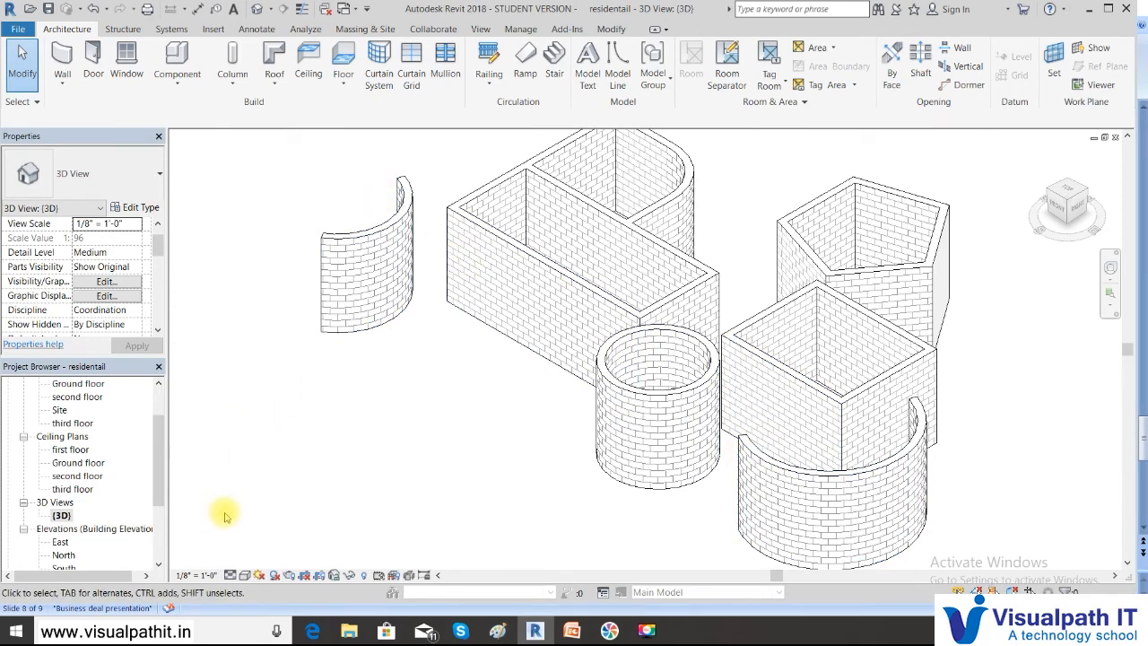
- Open the South elevation and examine the wall heights against the floor levels
drag(162, 463, 164, 496)
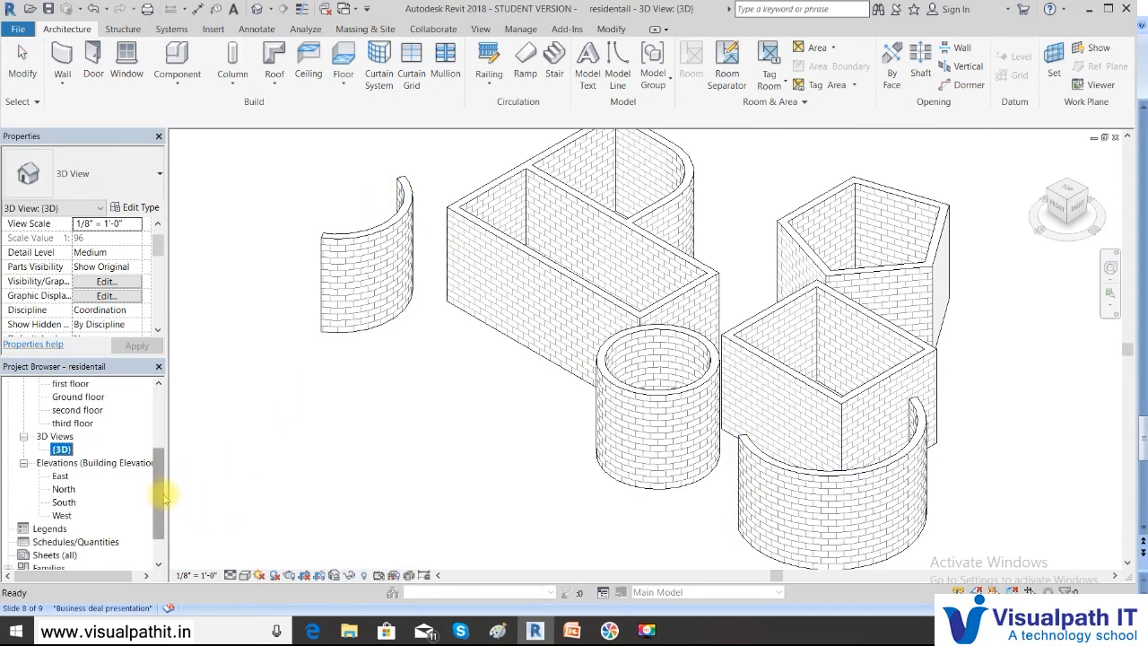
double_click(63, 502)
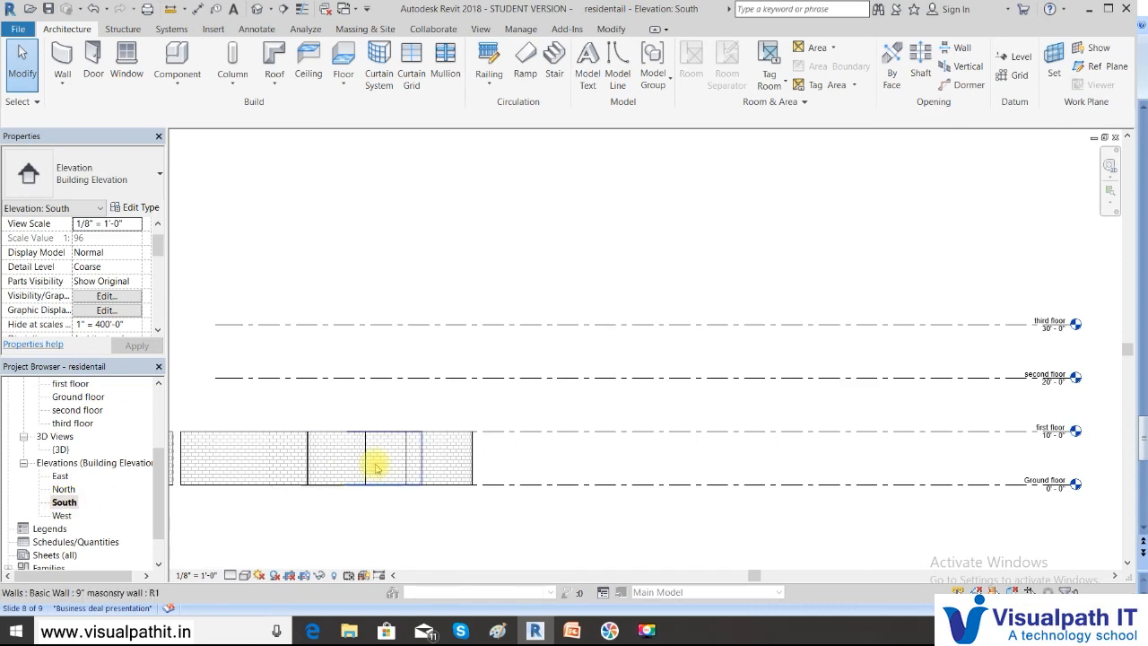
middle_drag(412, 482, 604, 449)
scroll(516, 428, up, 1)
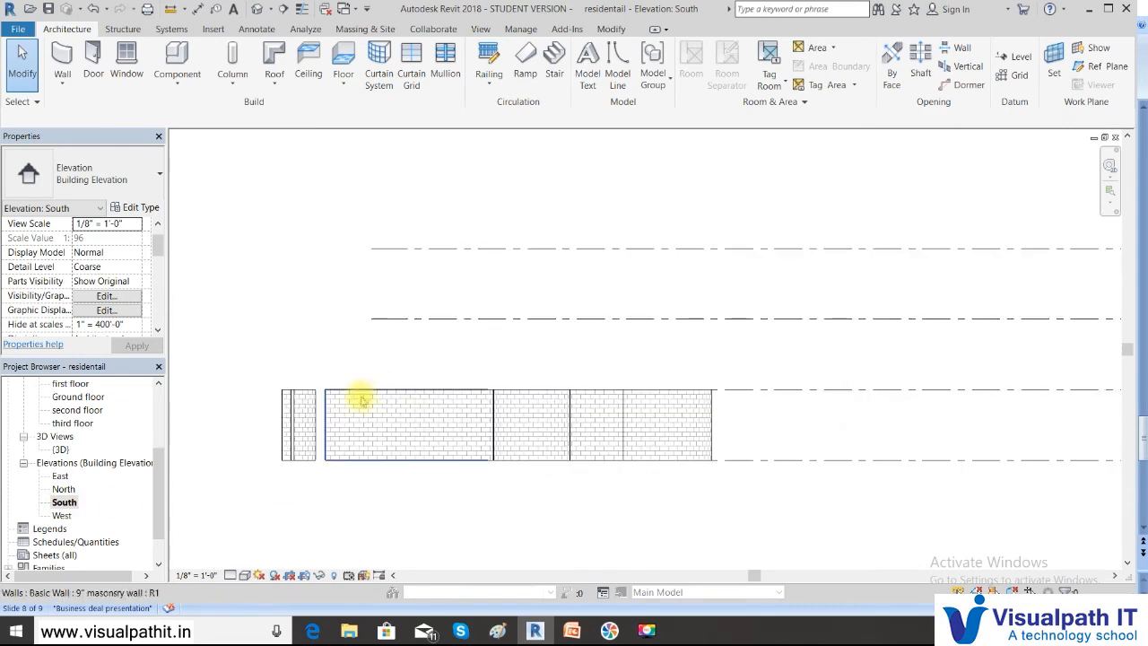
scroll(904, 419, down, 1)
middle_drag(956, 425, 540, 377)
scroll(1003, 335, up, 1)
scroll(929, 353, up, 2)
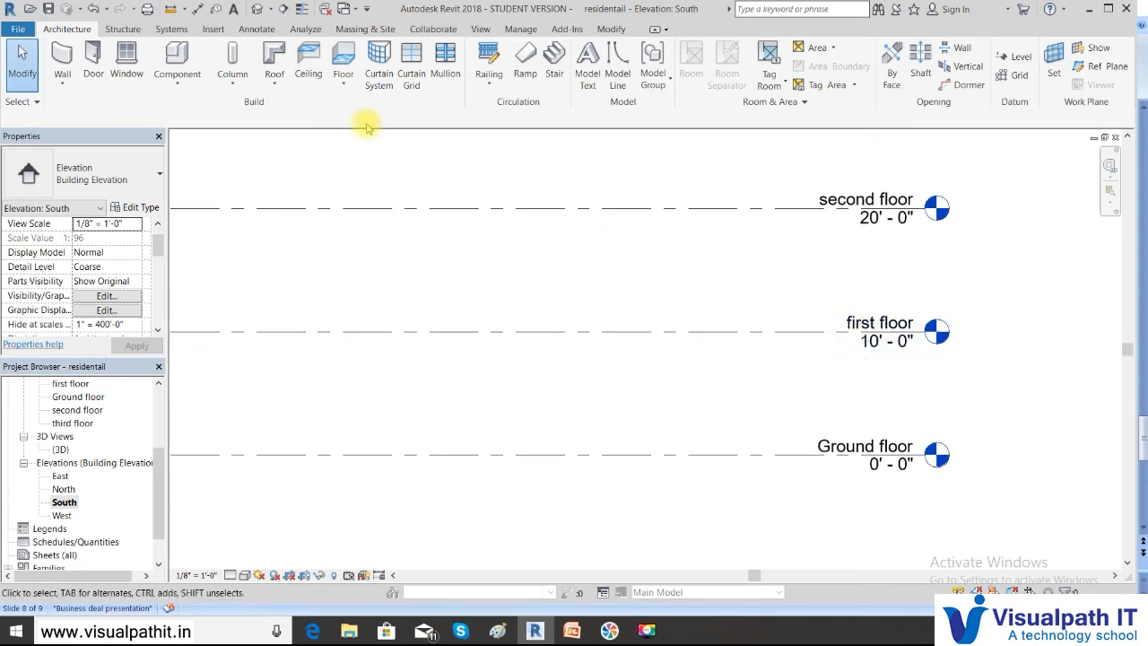
scroll(443, 341, down, 1)
middle_drag(410, 367, 874, 345)
scroll(482, 361, down, 1)
middle_drag(410, 338, 730, 351)
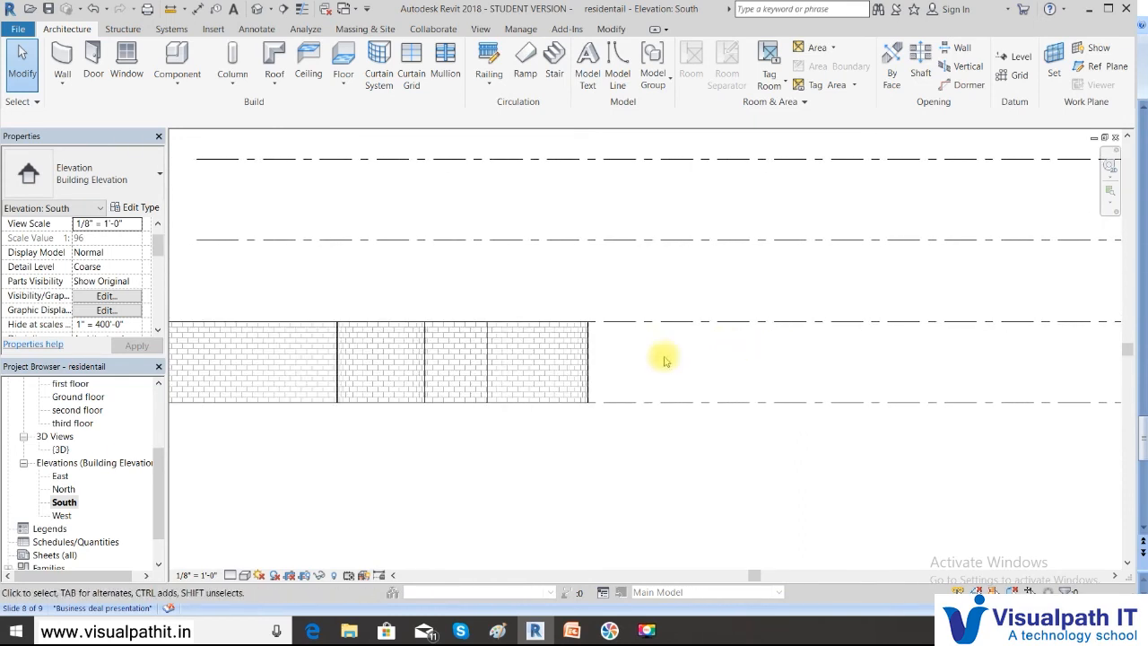
- Stretch the top of the rightmost arc wall up to the second floor level in the South elevation
click(507, 328)
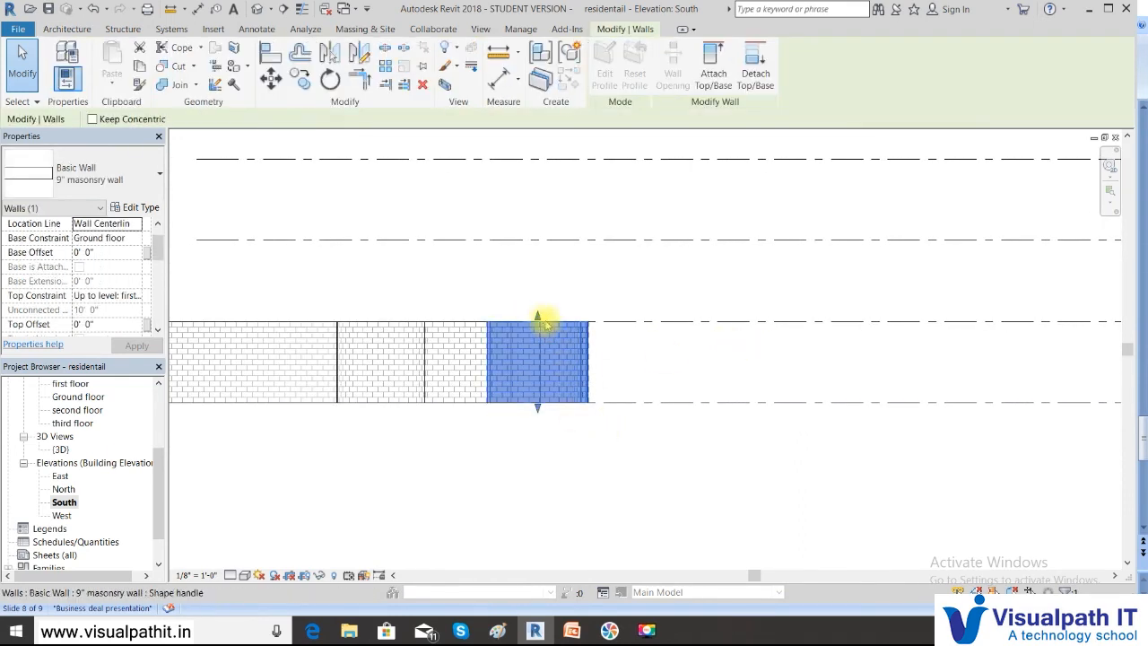
drag(536, 318, 536, 239)
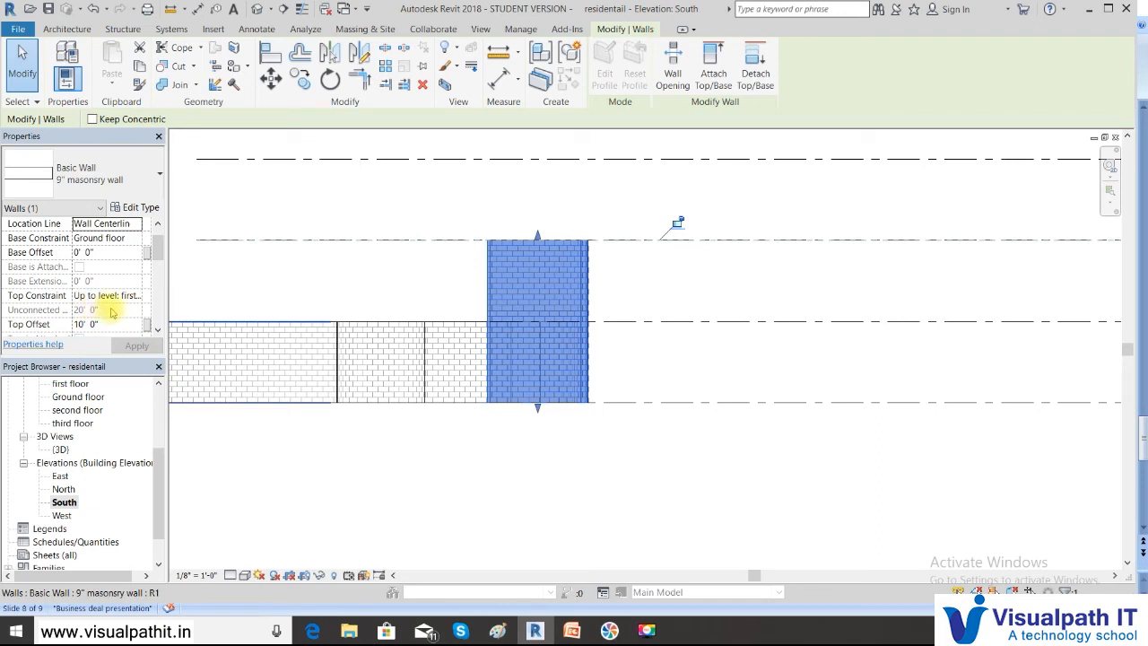
click(402, 470)
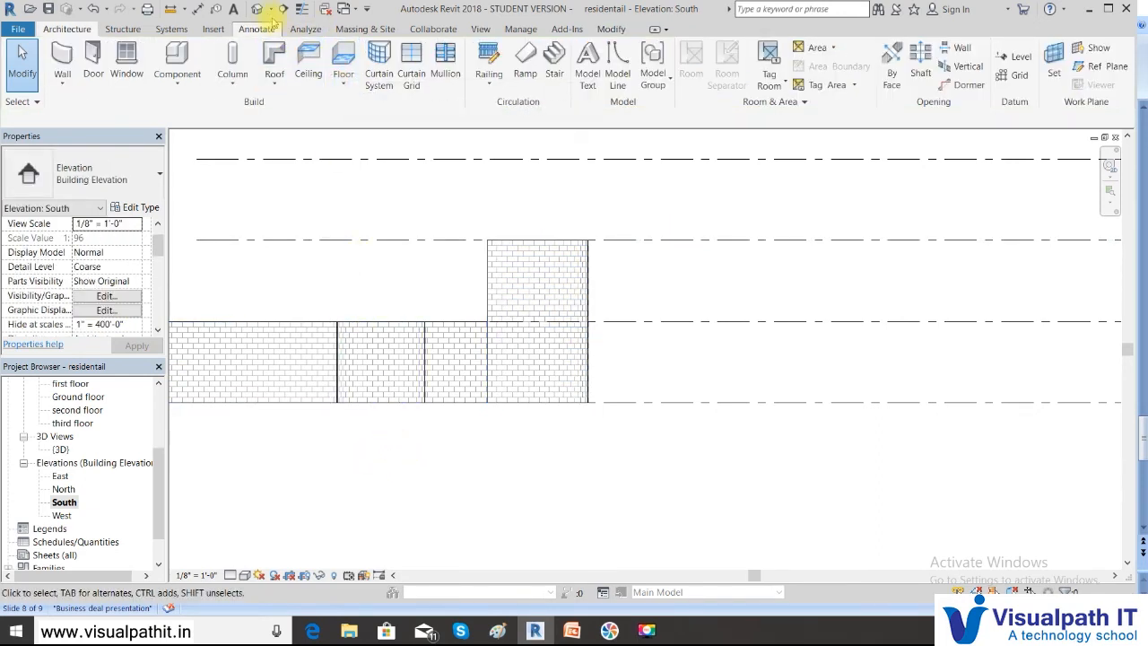
- In the 3D view, stretch the top of the detached left-hand arc wall to a height of about 15'-6"
double_click(60, 449)
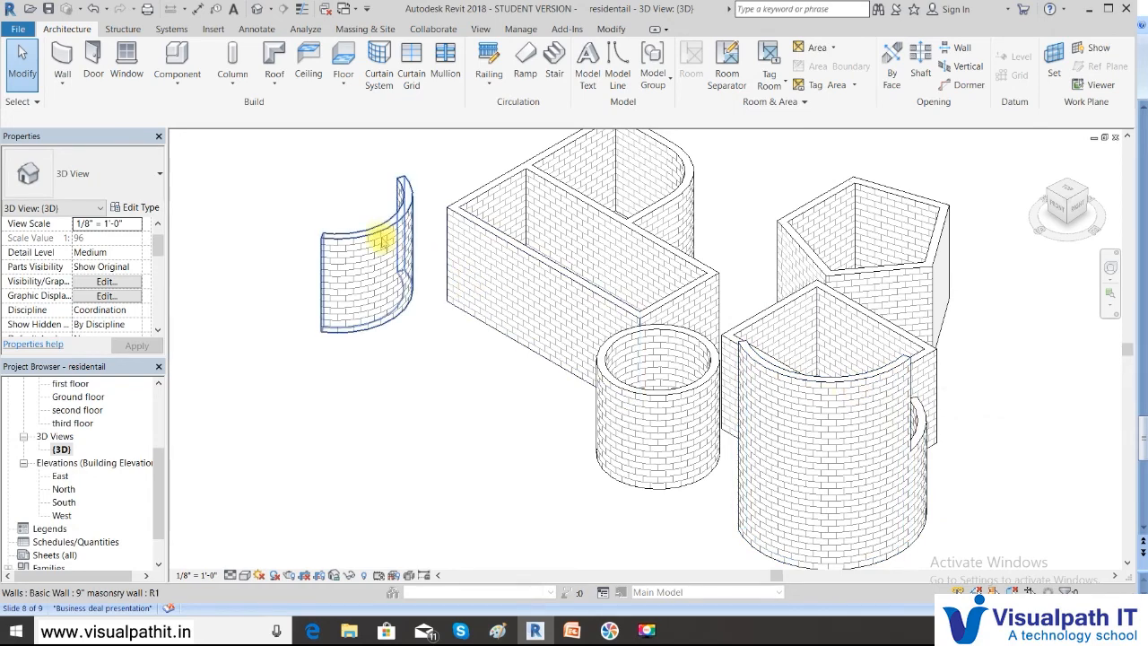
click(379, 206)
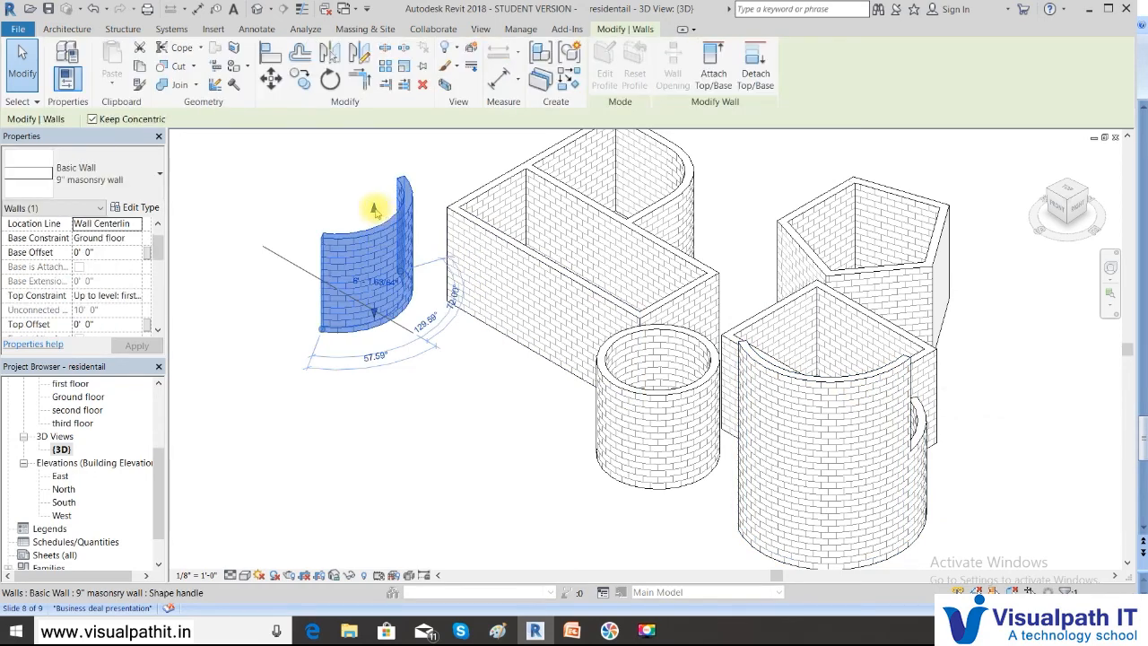
drag(375, 192, 377, 154)
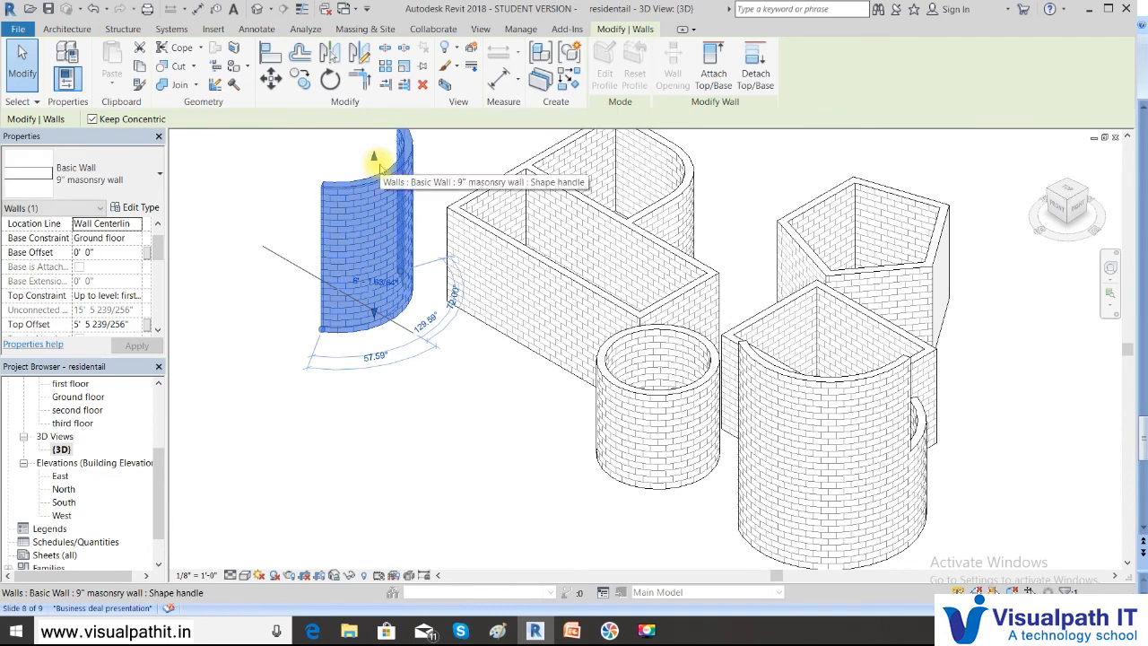
- Stretch the top of the lower room's long front wall to a height of about 16'-10"
click(498, 240)
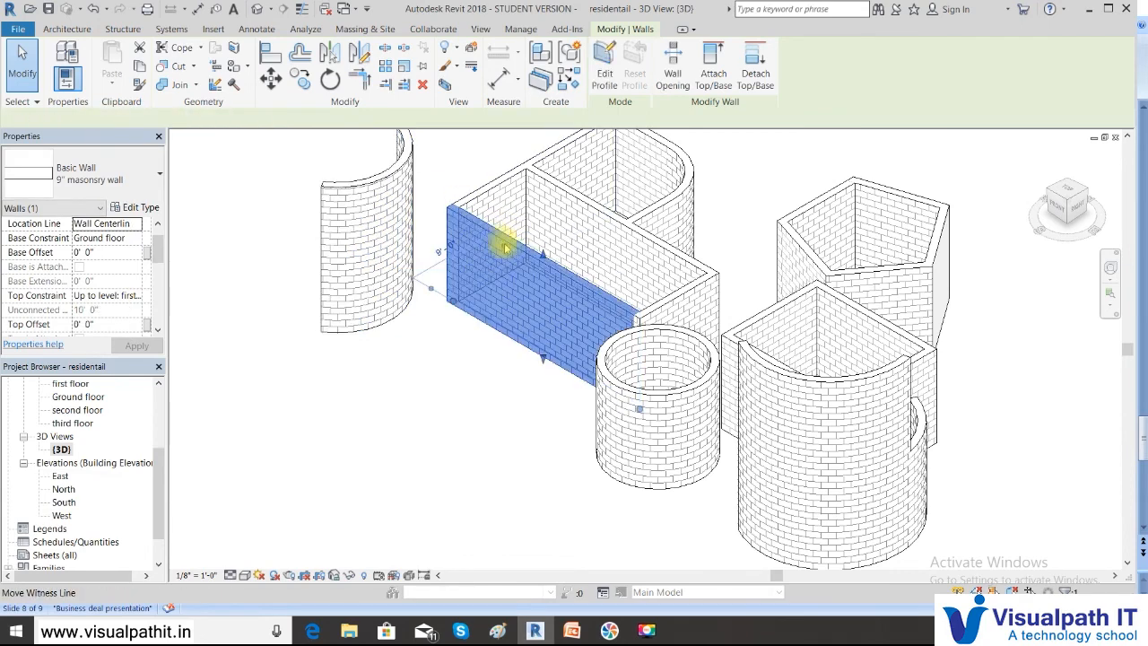
drag(543, 251, 544, 189)
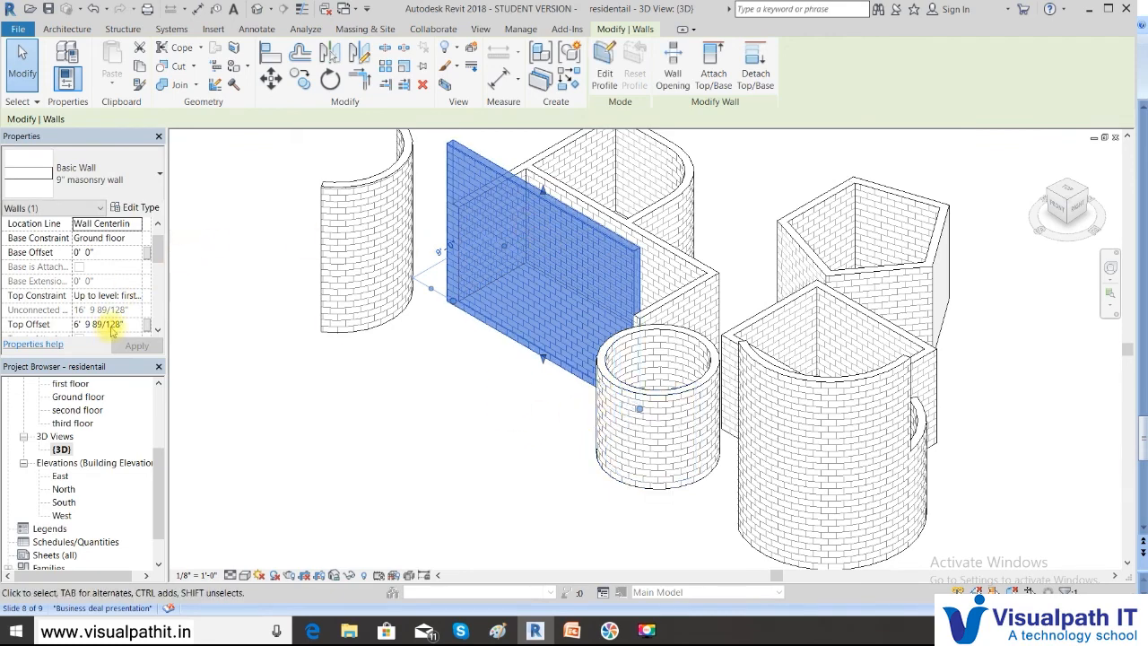
click(456, 277)
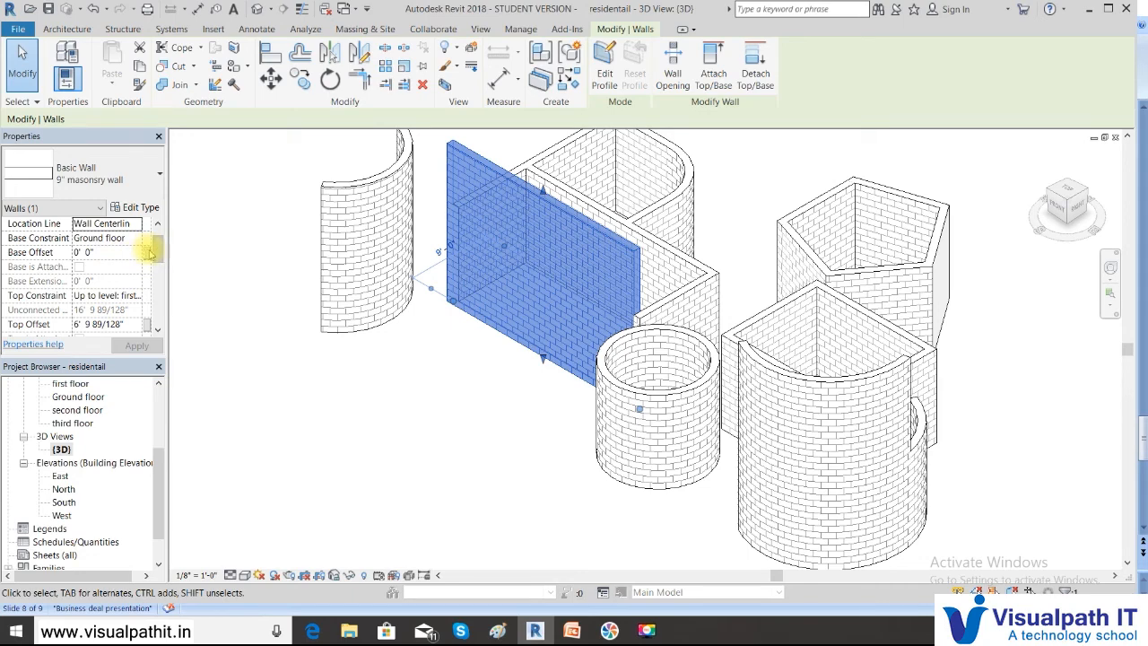
- Set the long front wall's top offset to 0, apply it and clear the selection
drag(152, 242, 160, 269)
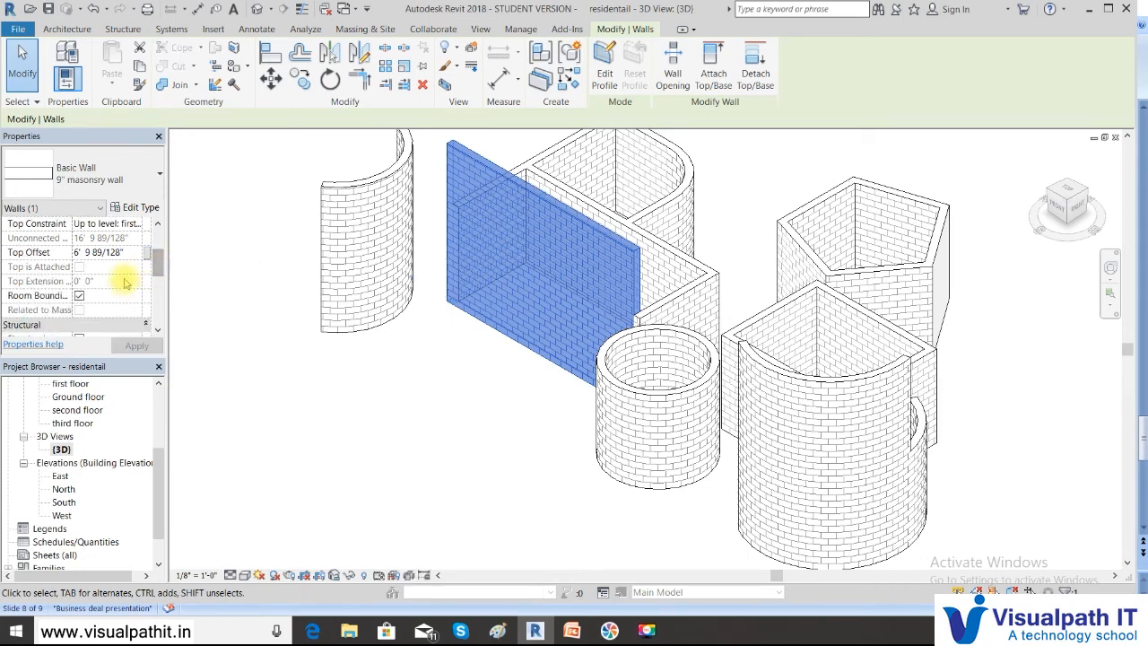
drag(131, 252, 41, 254)
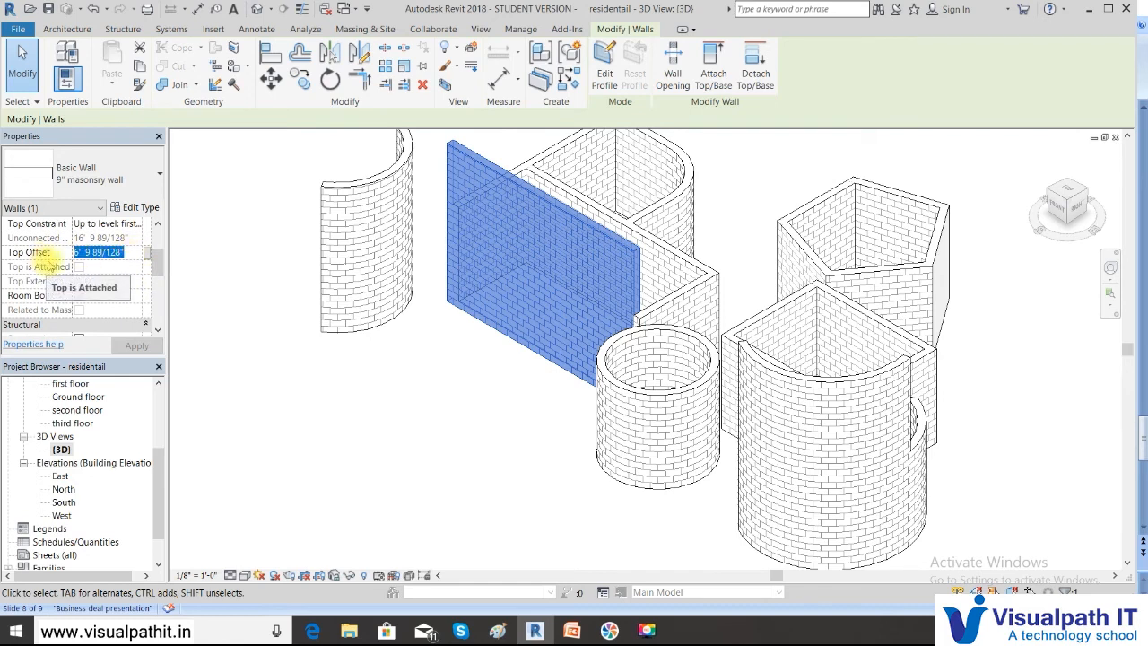
text(0)
click(136, 345)
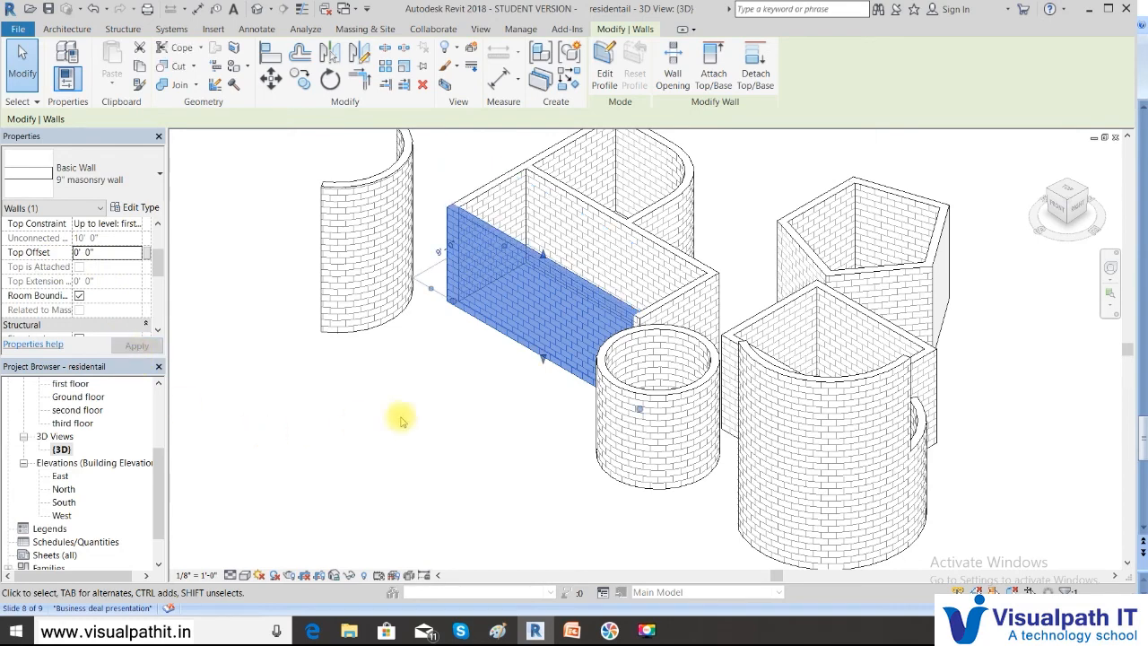
click(401, 422)
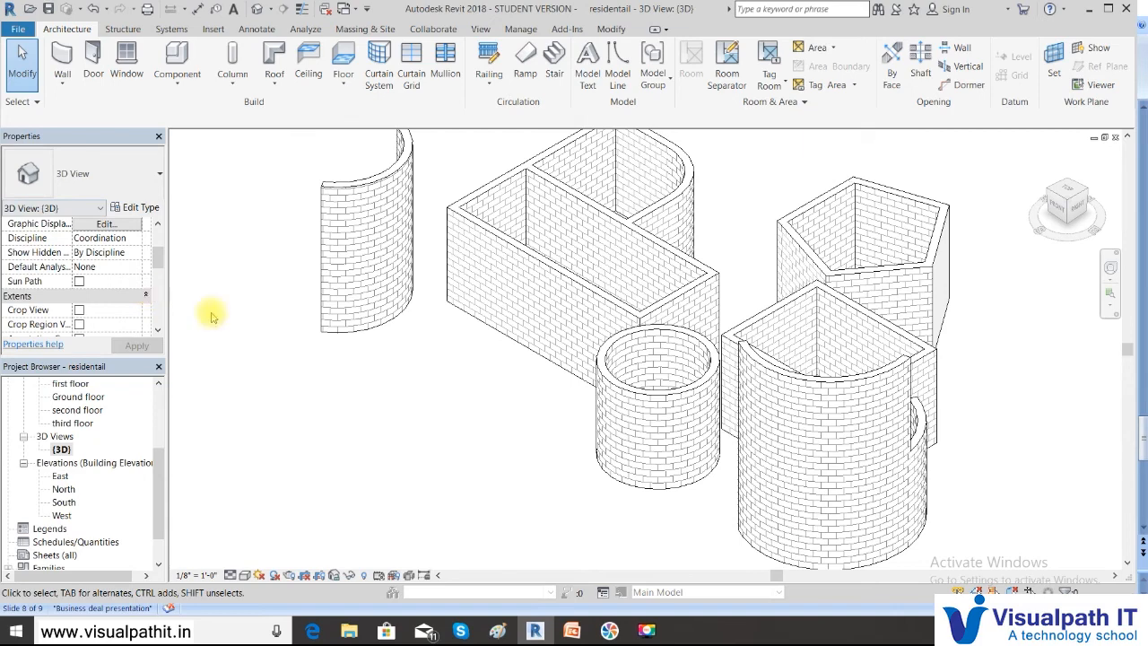
- Select the lower room's long front wall and open the Ground floor plan view
click(485, 272)
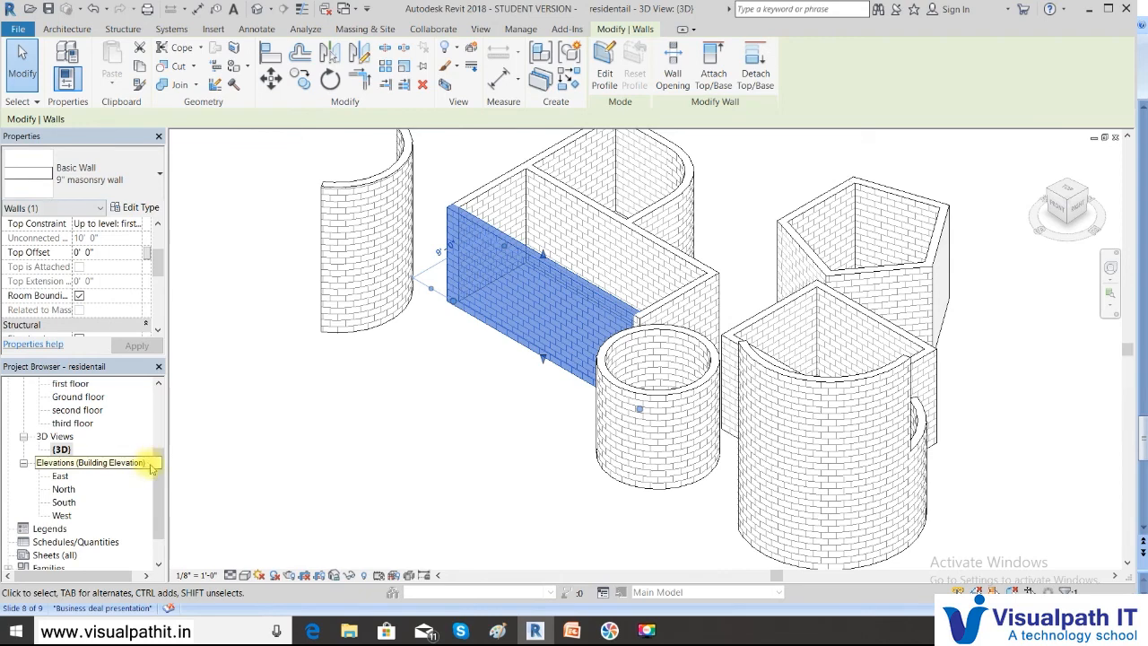
drag(156, 464, 151, 398)
double_click(78, 436)
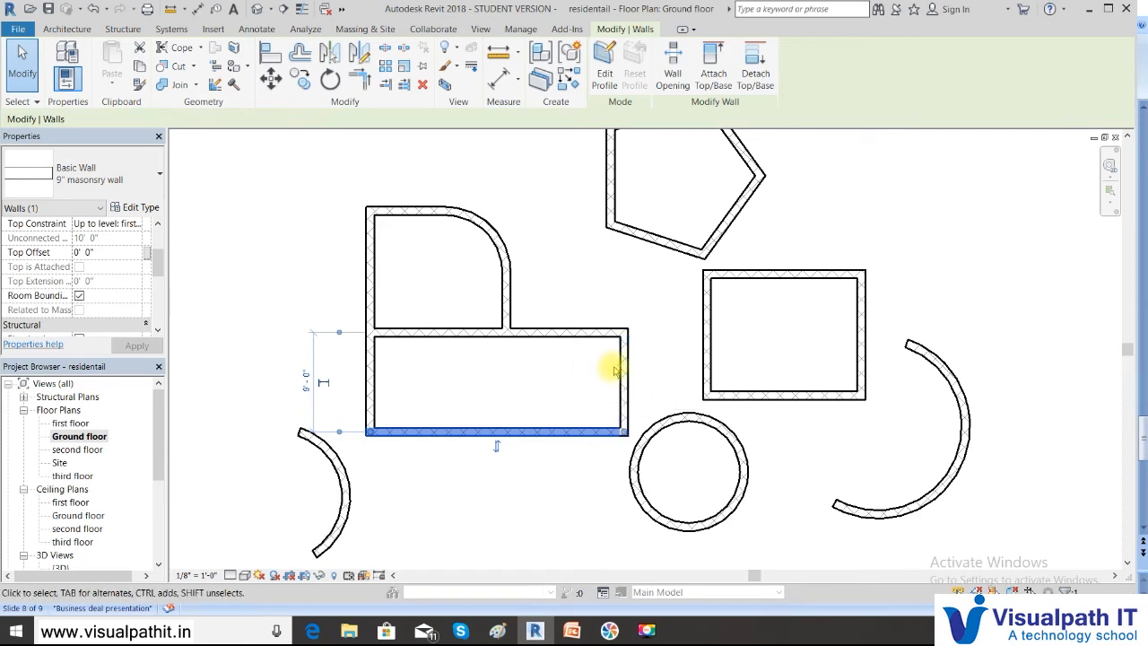
- Select all wall instances visible in the view from the lower room's right-hand wall, and clear the selection
click(624, 363)
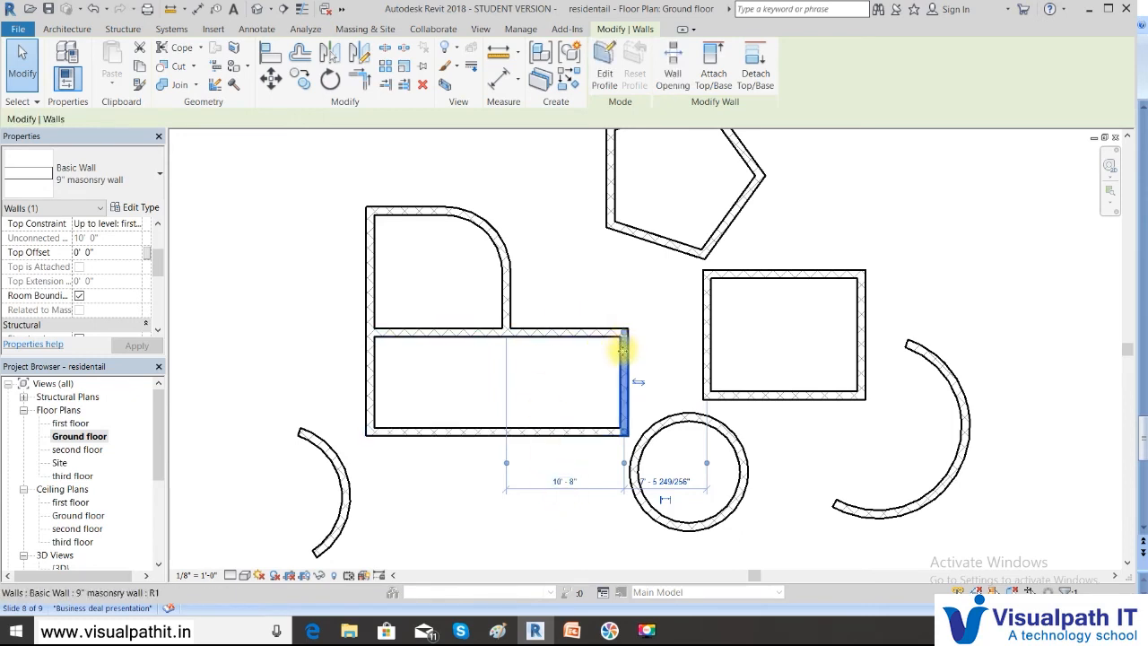
right_click(625, 353)
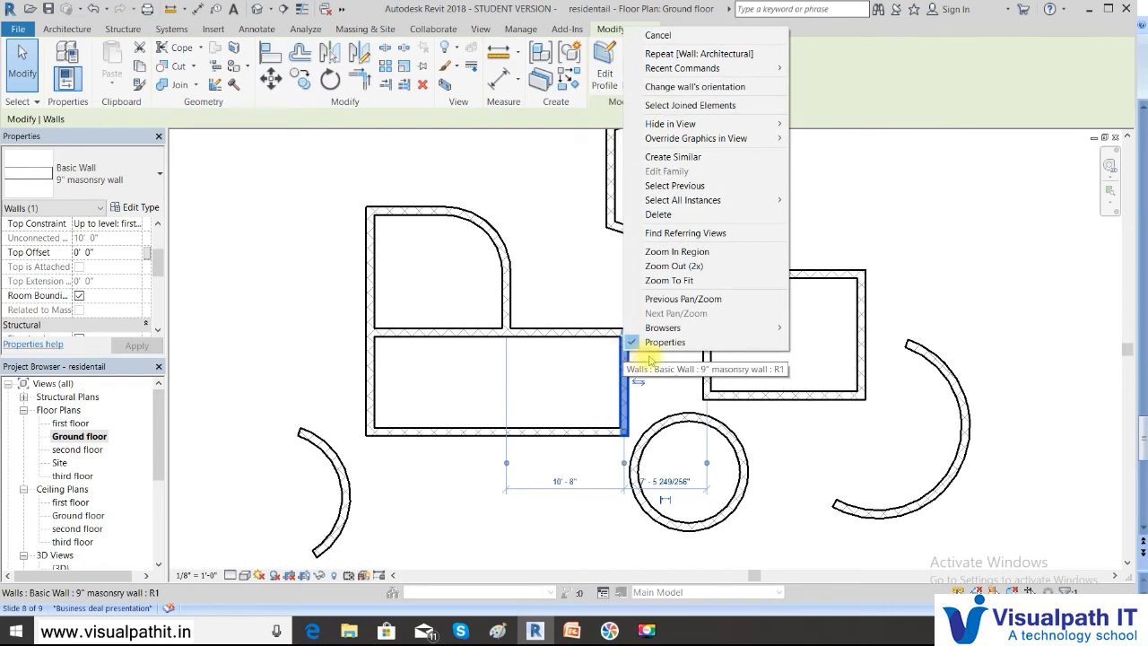
mouse_move(723, 209)
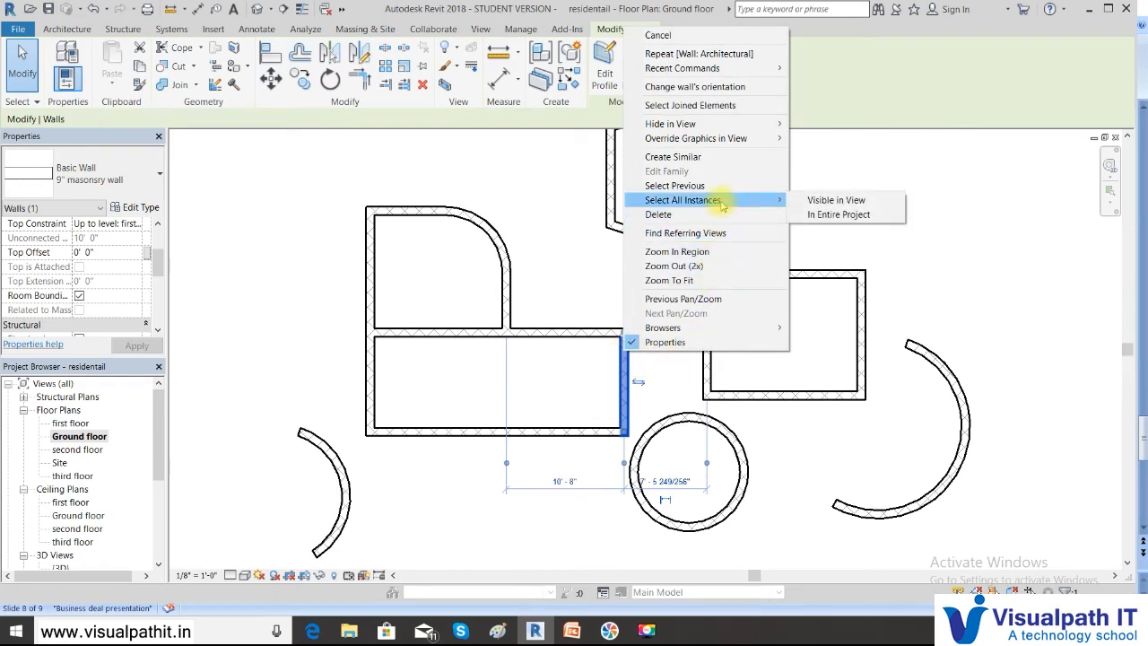
click(835, 201)
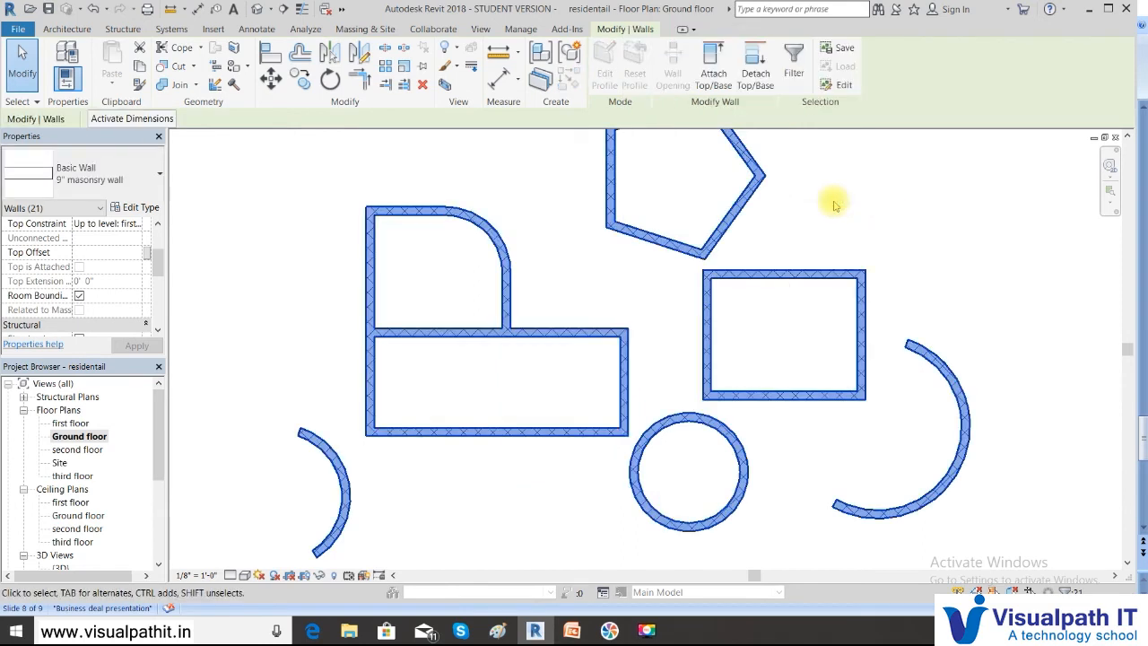
click(597, 287)
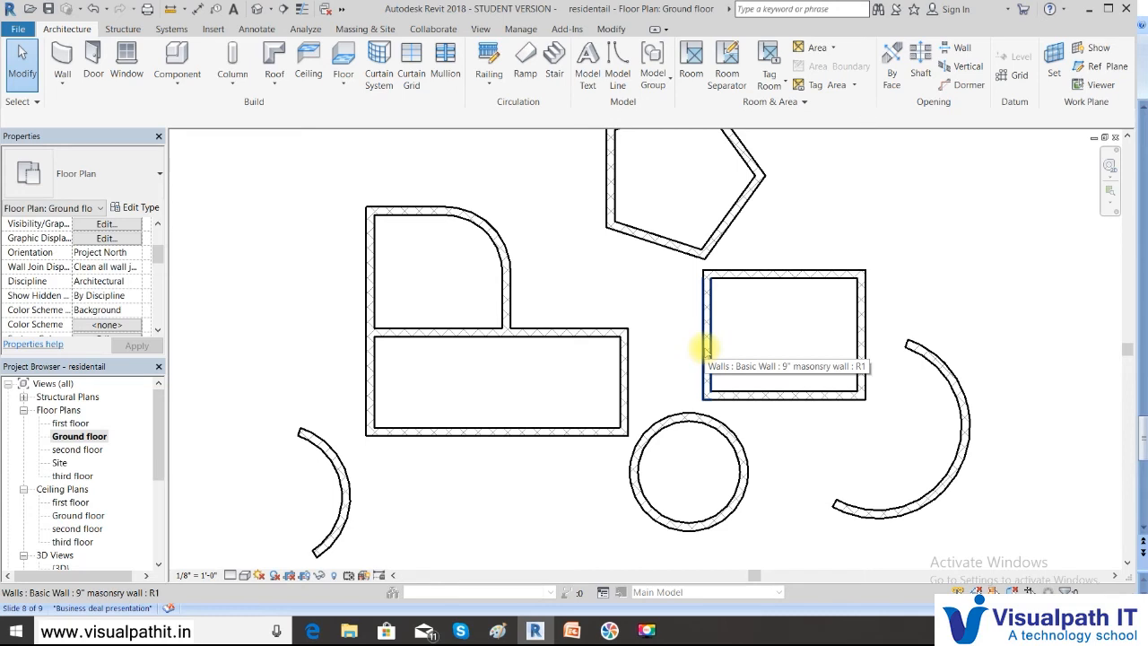
- Reselect every 9" masonry wall visible in the Ground floor plan, leaving the top offset without a global parameter
click(623, 354)
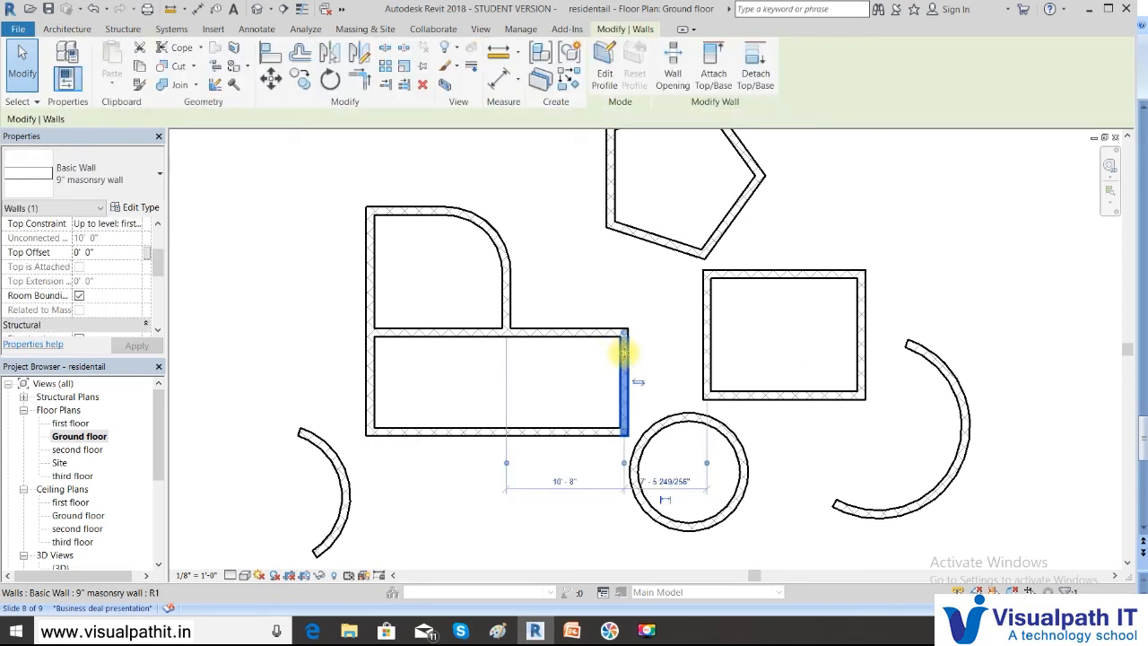
right_click(625, 354)
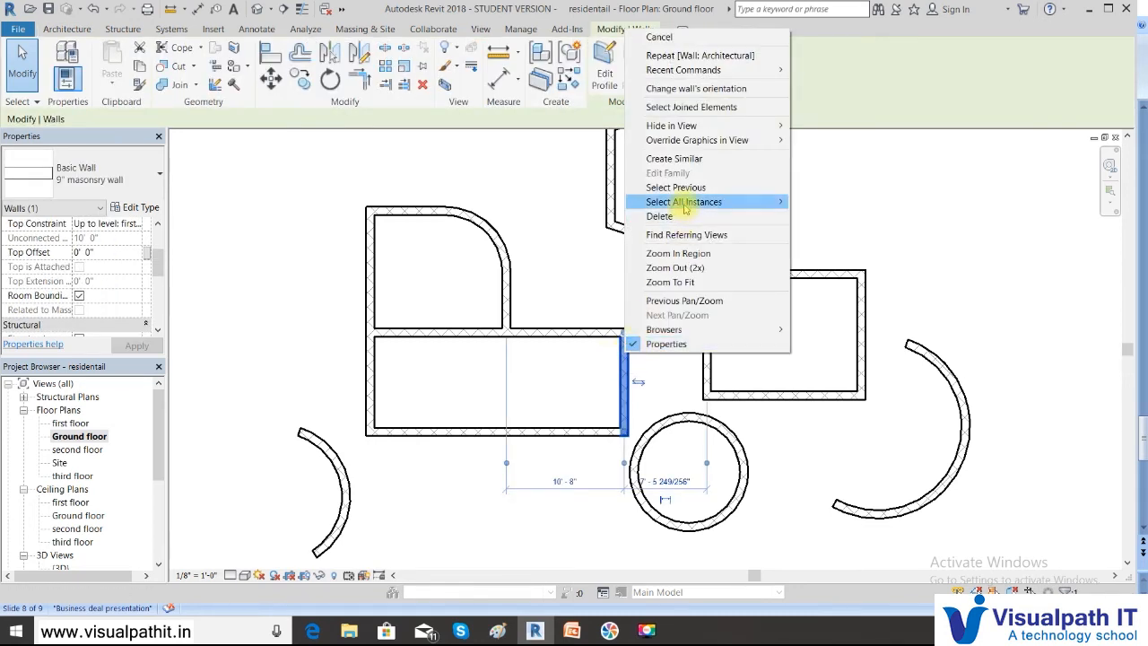
mouse_move(685, 207)
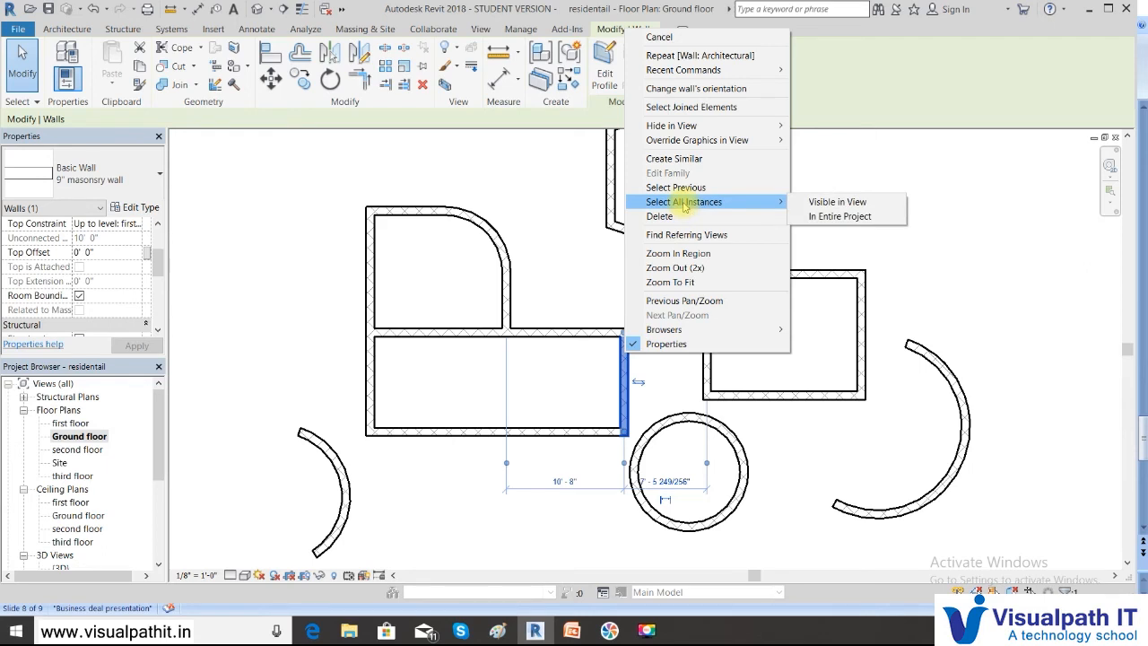
click(811, 203)
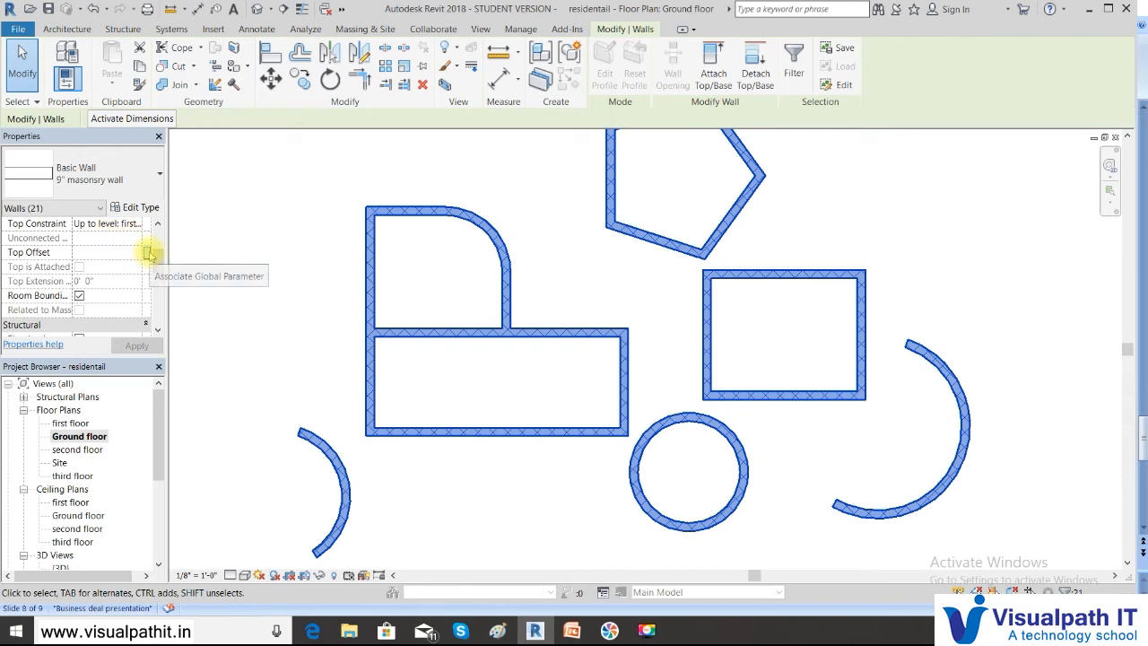
click(149, 255)
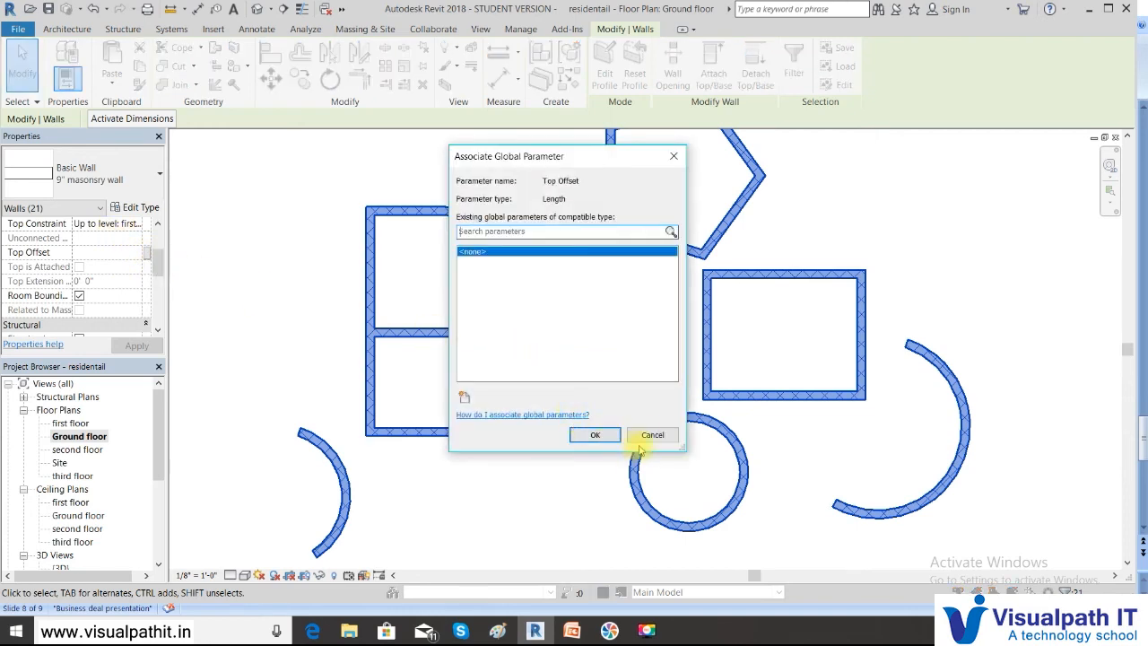
click(649, 436)
scroll(159, 254, up, 1)
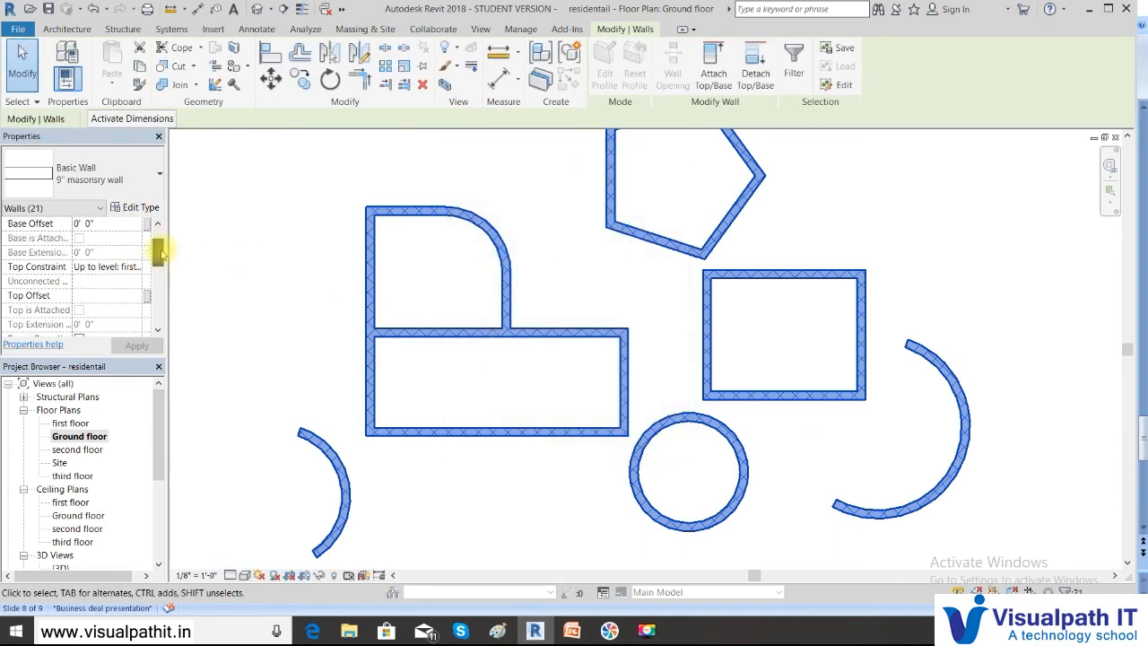
scroll(161, 254, up, 1)
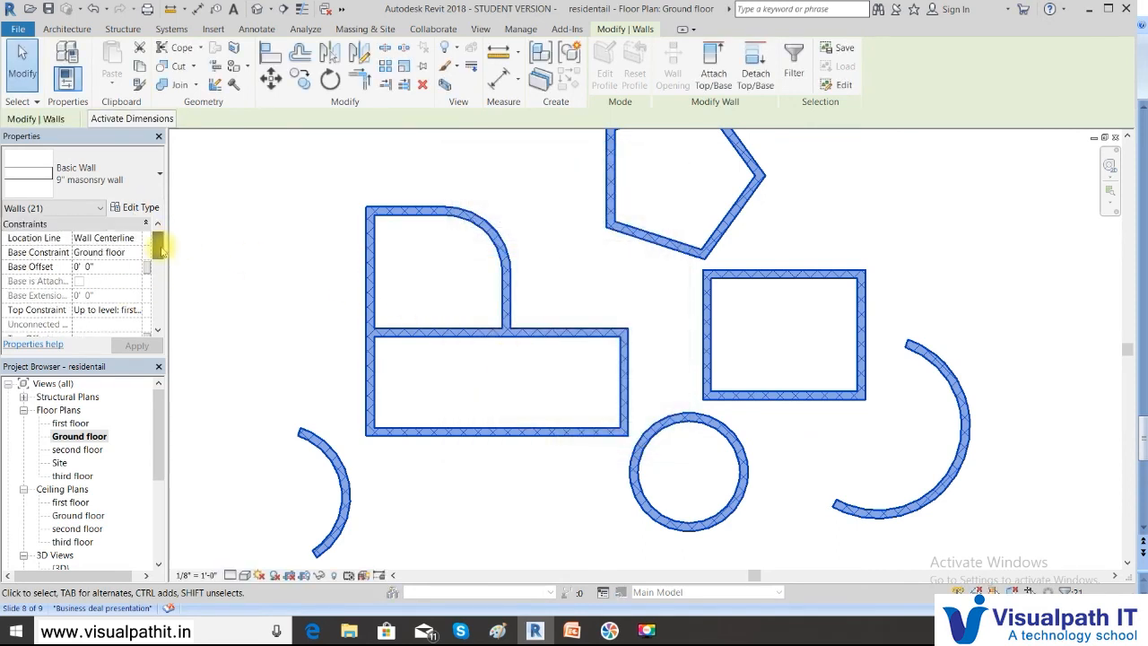
- Set the top constraint of all selected walls to Up to level: second floor and apply it
click(134, 309)
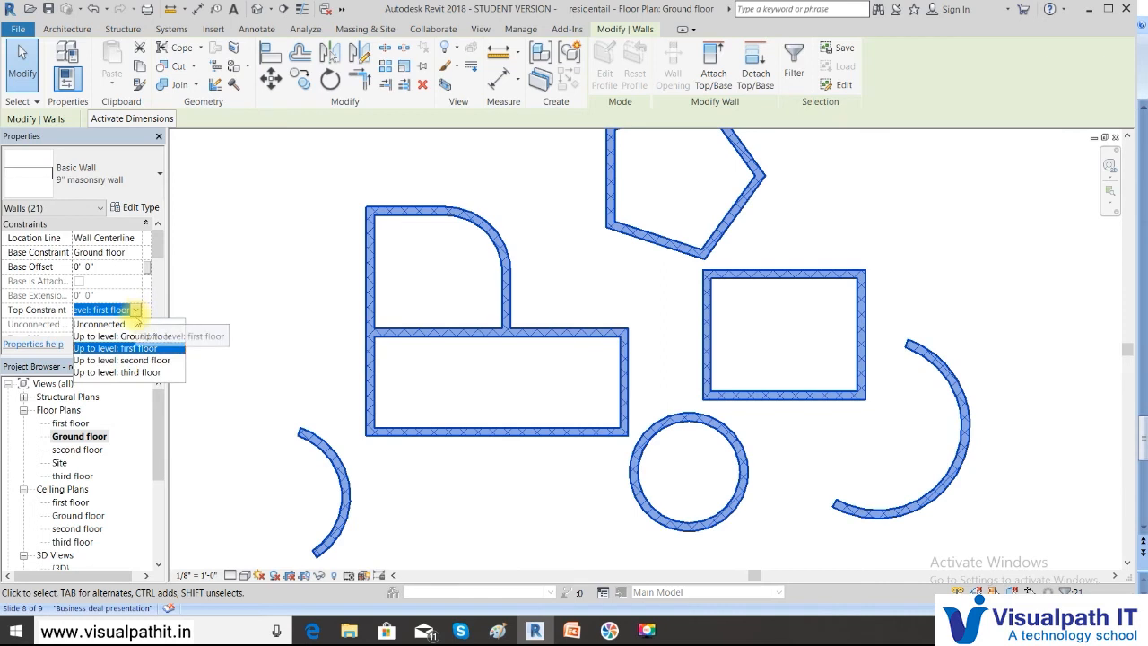
click(131, 363)
click(139, 345)
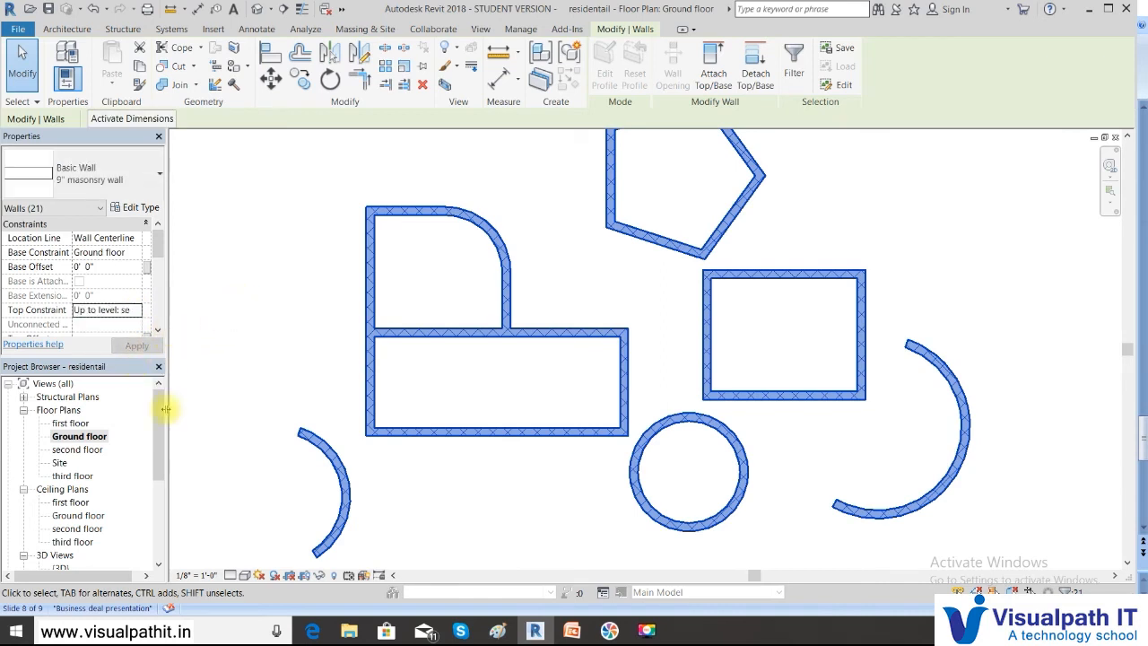
- Select all walls in the 3D view, set their top constraint to Up to level: first floor, apply it and clear the selection
double_click(60, 568)
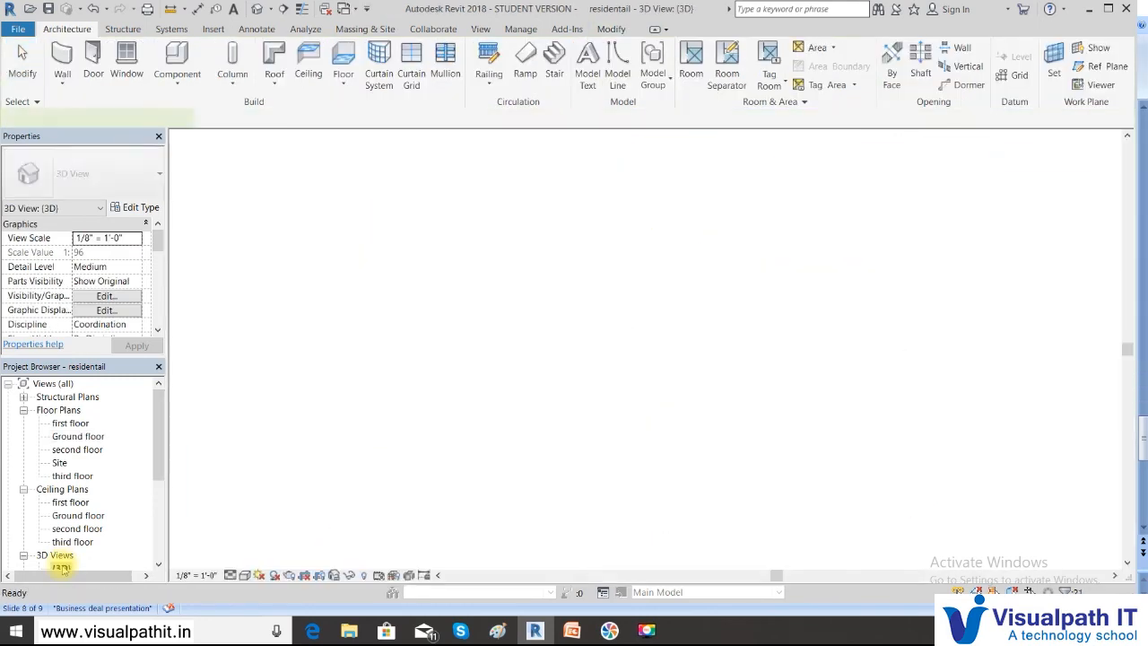
click(409, 364)
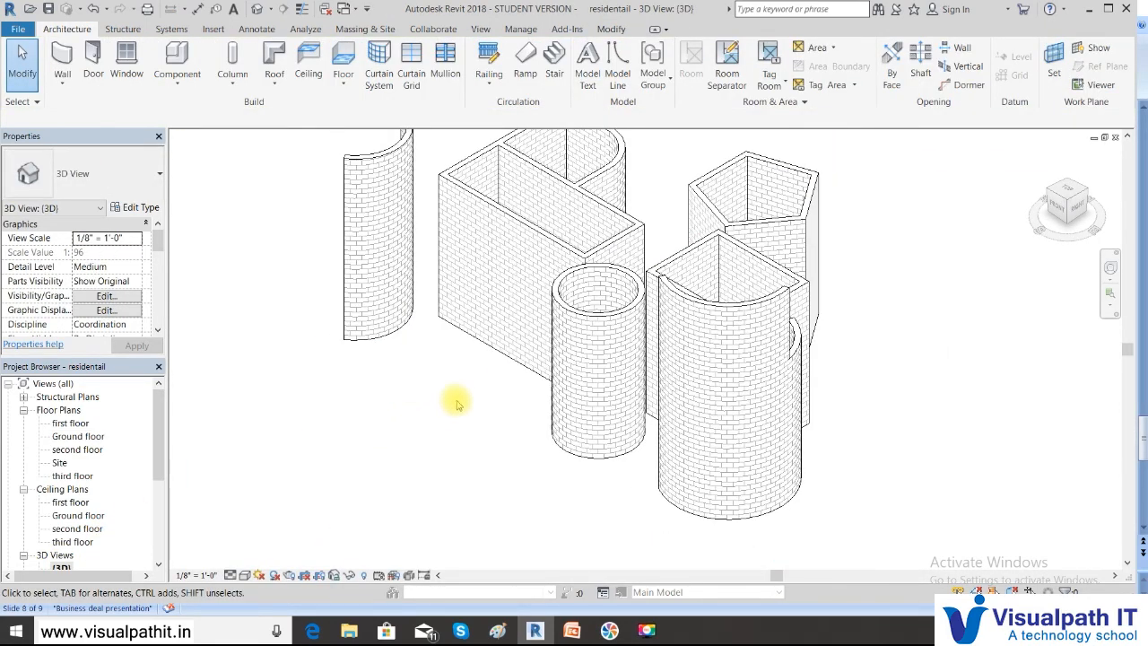
scroll(456, 403, down, 1)
drag(788, 505, 350, 128)
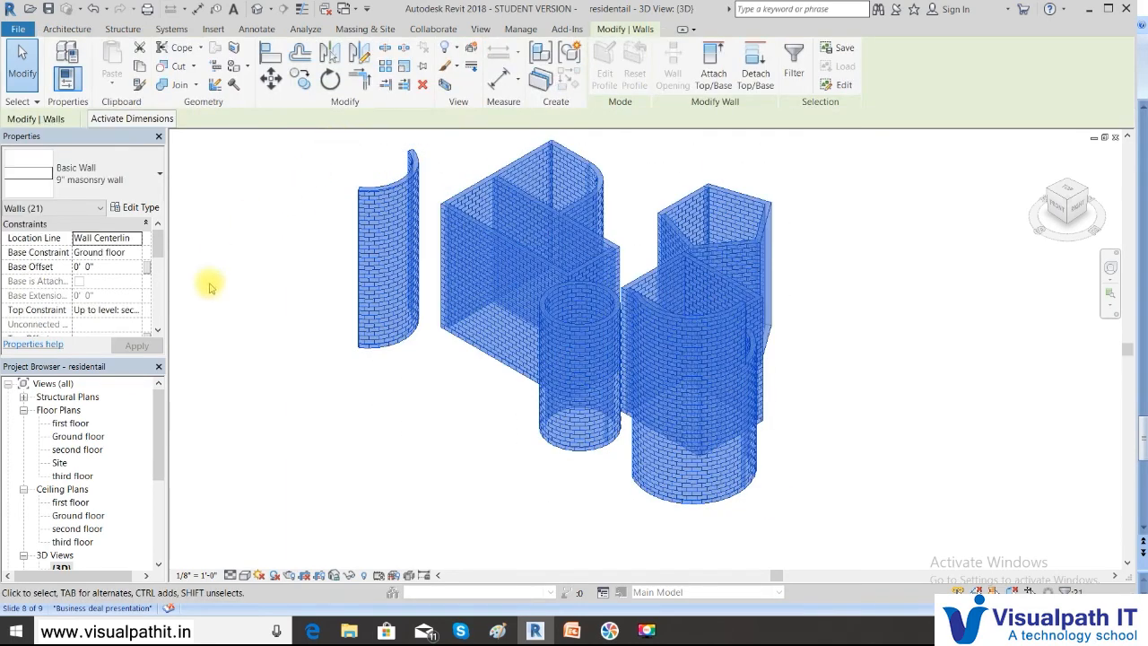
click(134, 310)
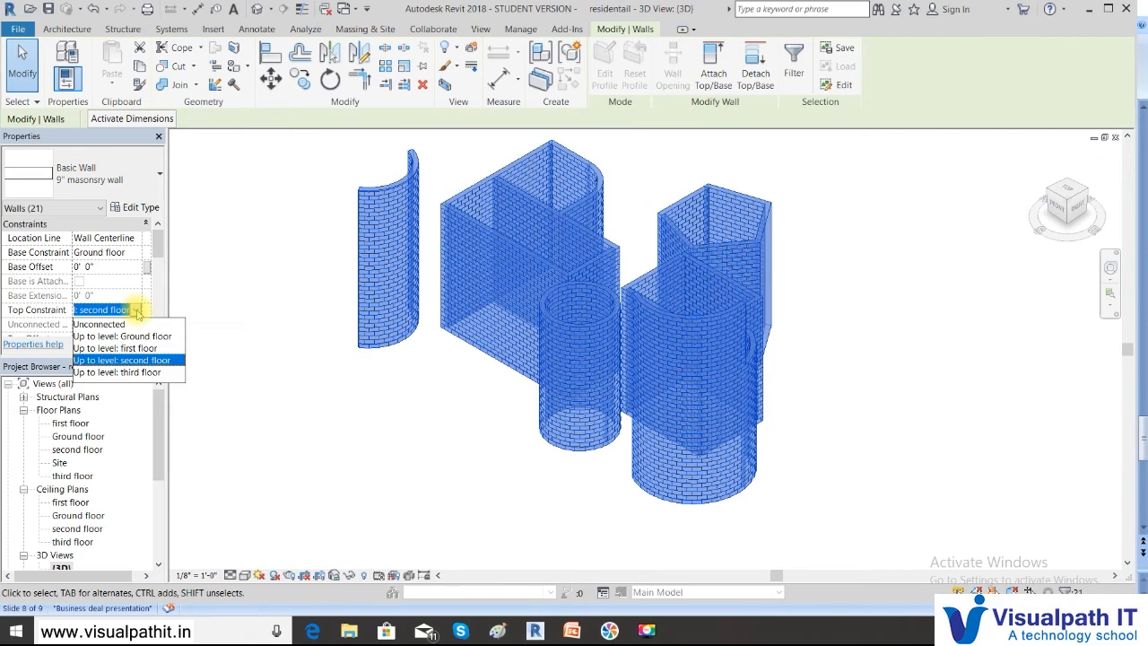
click(142, 347)
click(139, 347)
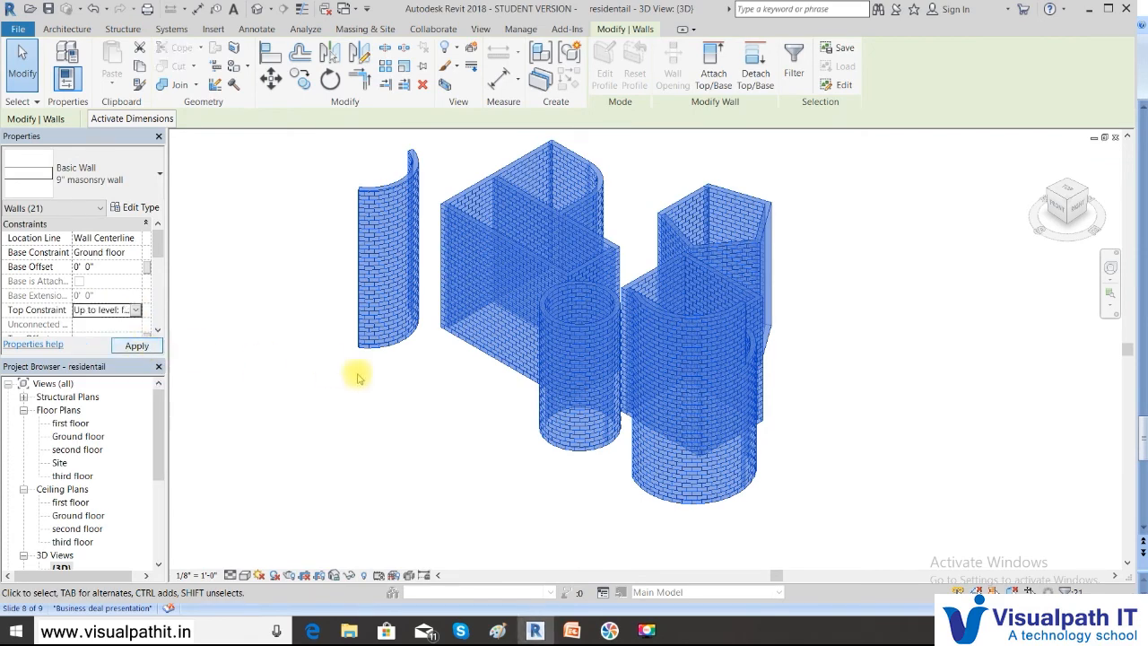
click(365, 385)
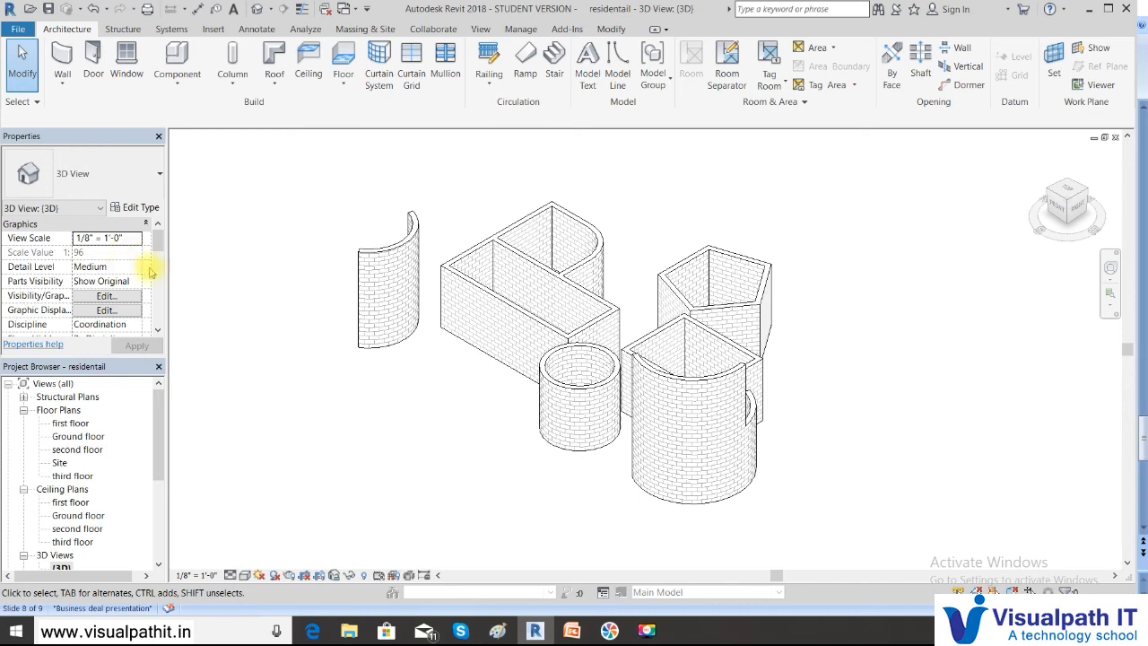
- Open the Ground floor plan, select the lower room's long front wall and the adjoining left wall in turn, and clear the selection
double_click(90, 438)
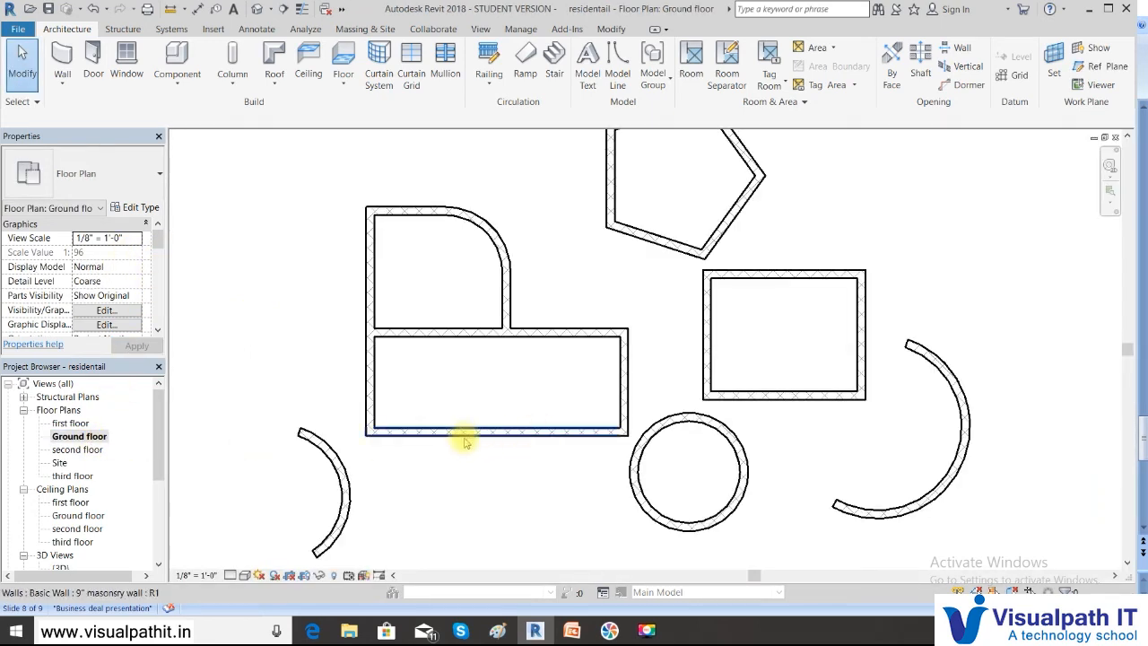
click(463, 436)
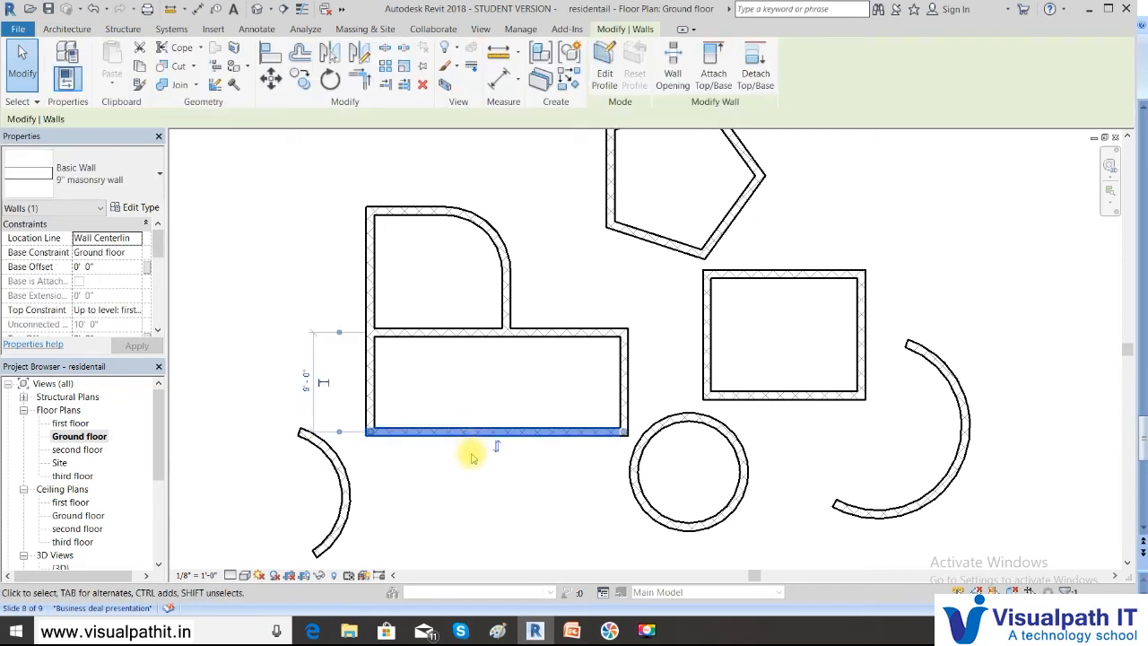
click(372, 361)
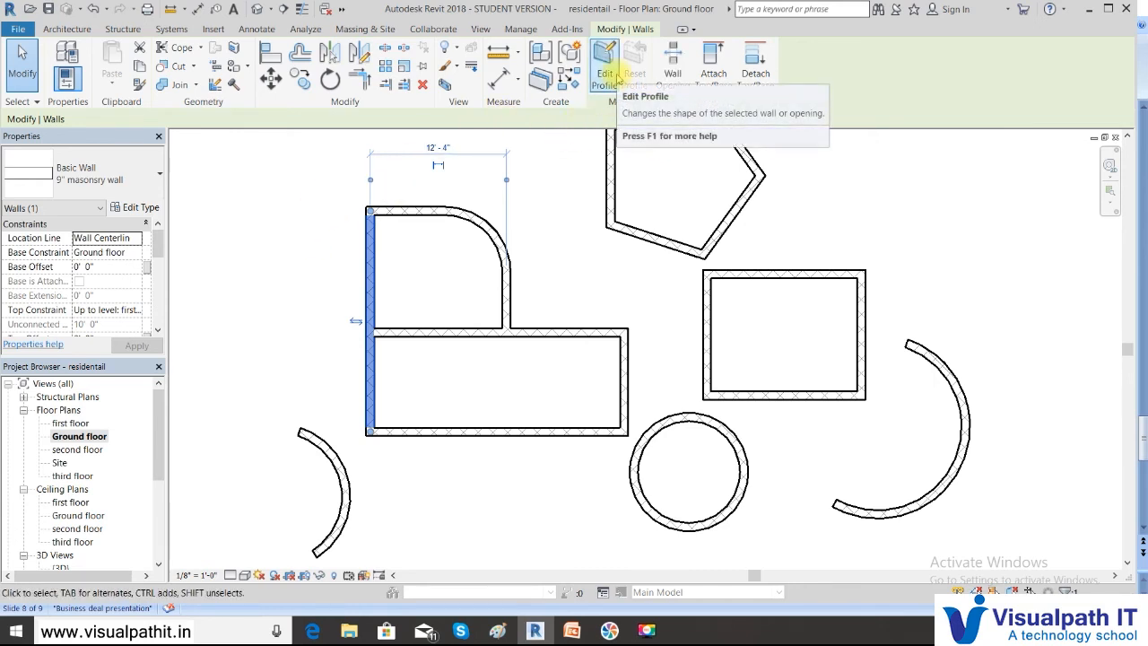
click(238, 227)
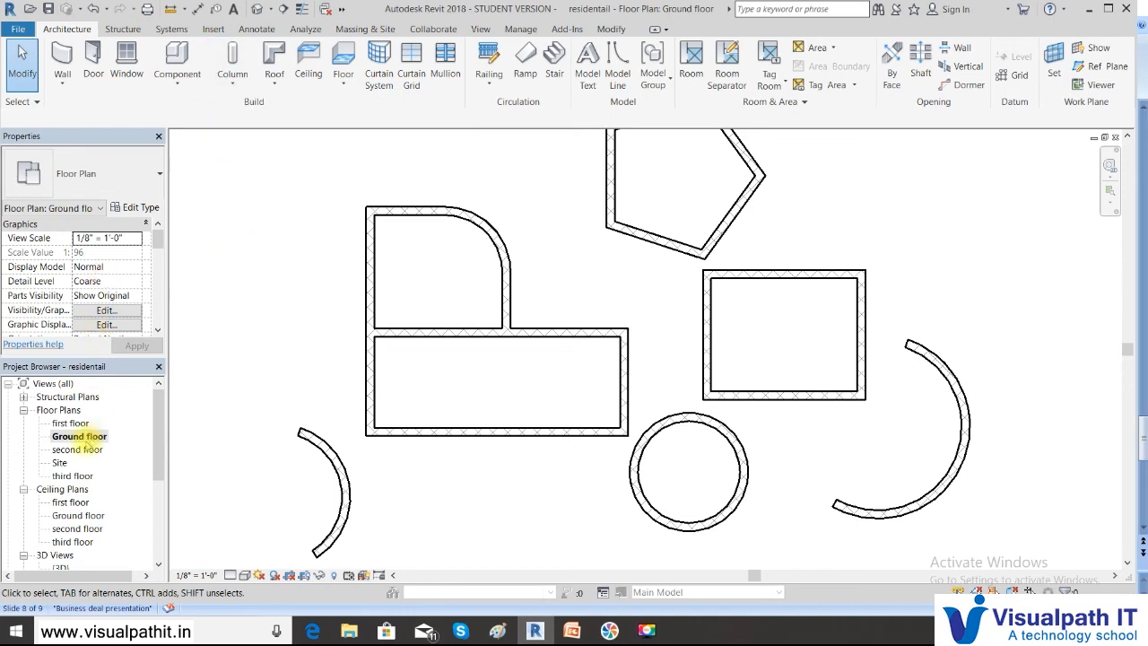
- Open the {3D} view and start Edit Profile on the lower room's long front wall
double_click(59, 567)
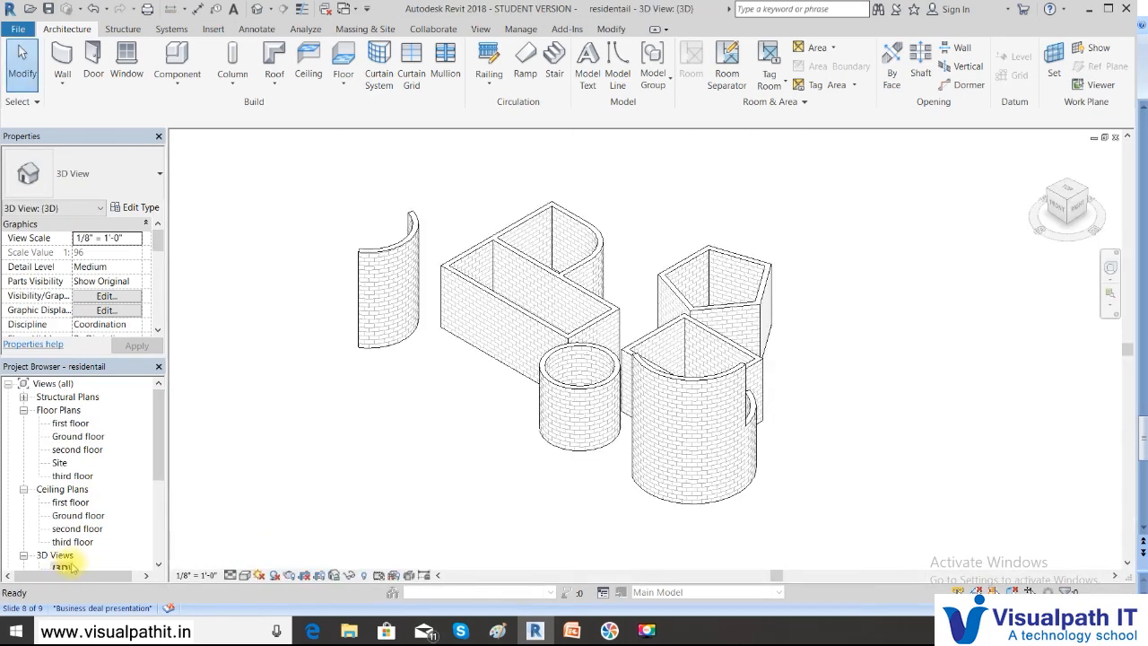
click(475, 300)
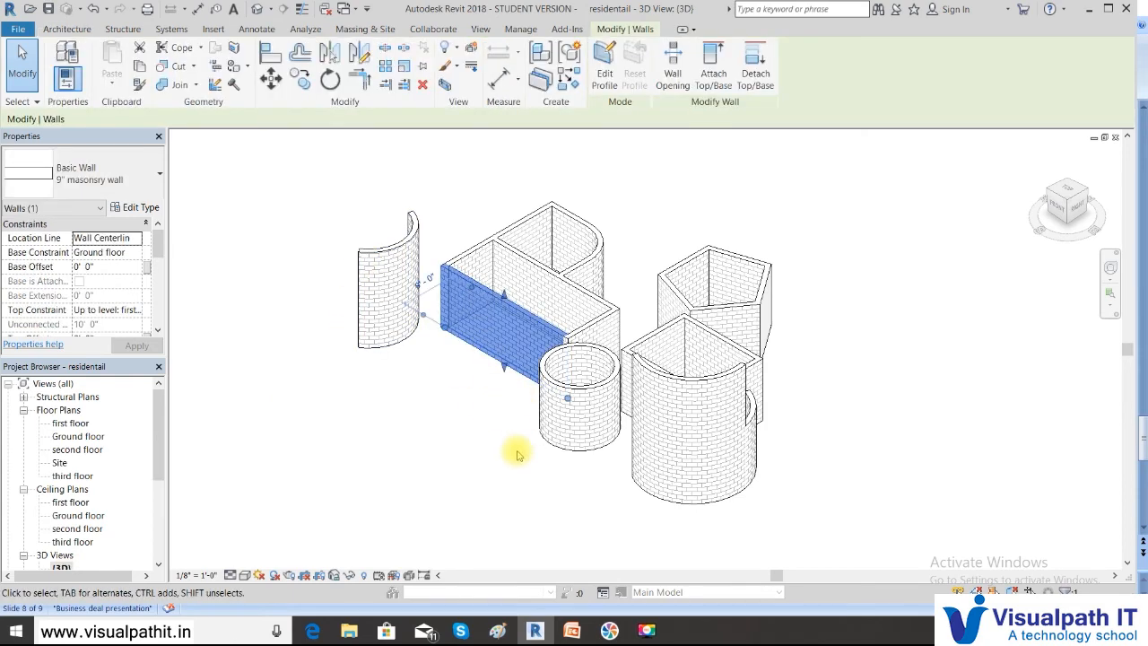
scroll(533, 300, up, 4)
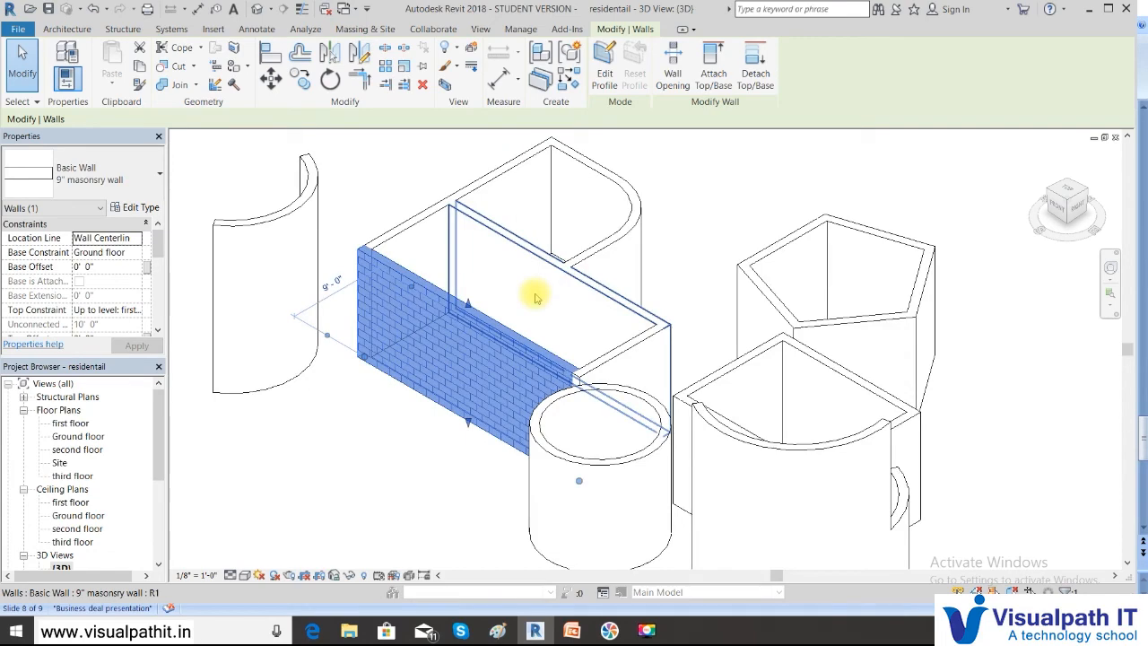
scroll(535, 297, up, 3)
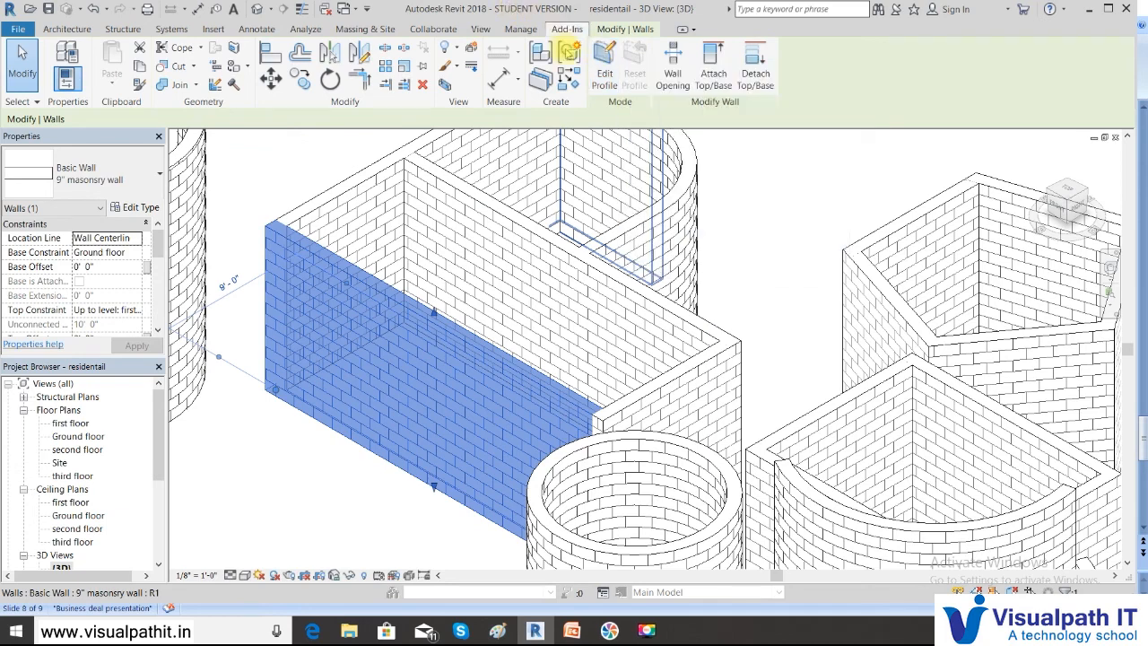
click(606, 61)
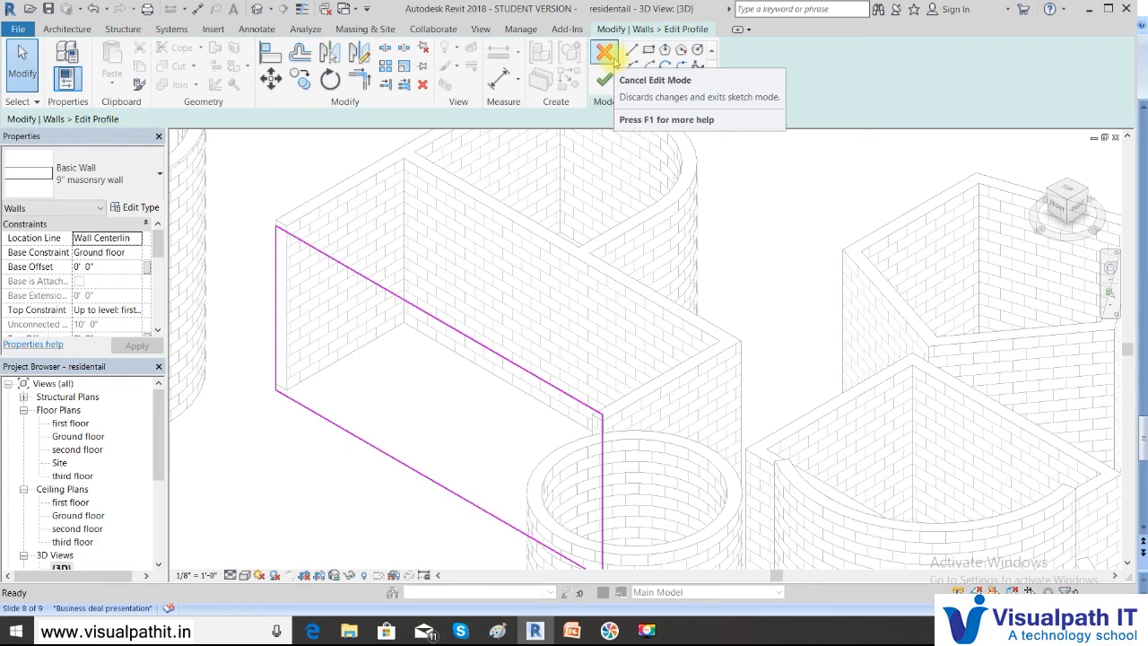
- Delete the wall profile's top edge and draw a short horizontal line along it from the upper endpoint of the left edge
click(386, 293)
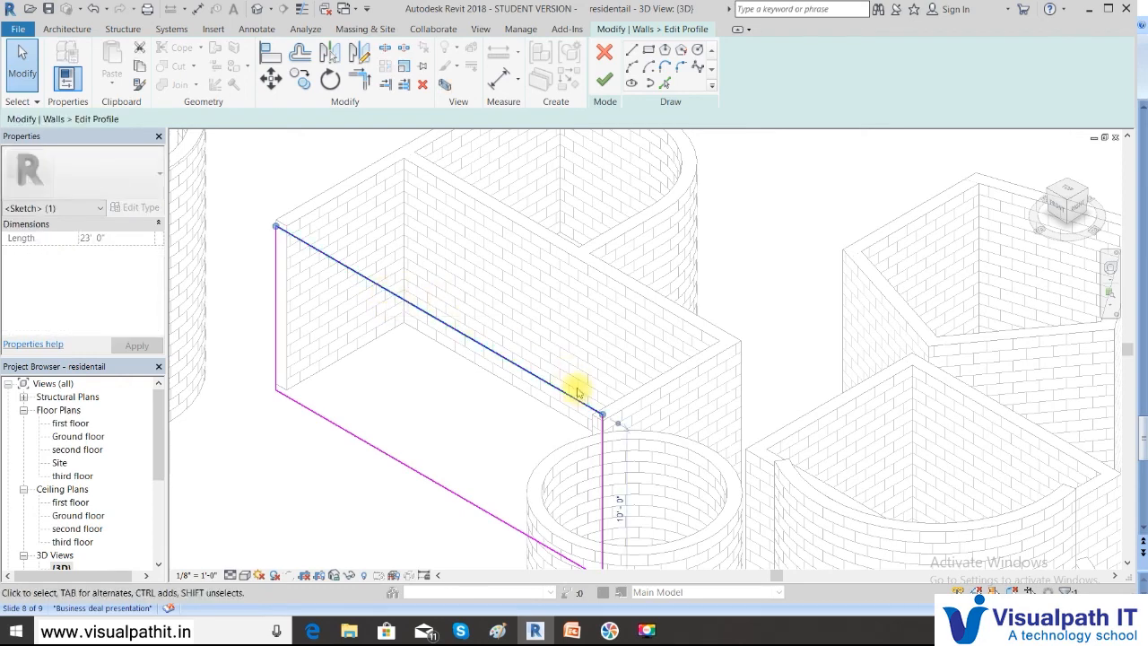
key(Delete)
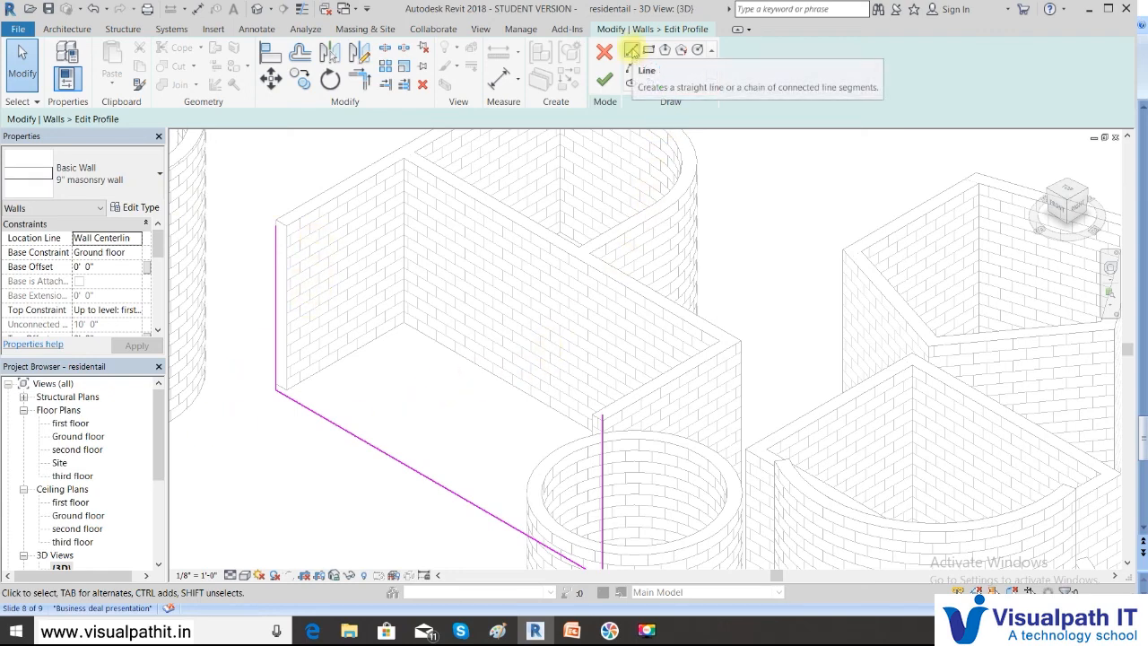
click(633, 51)
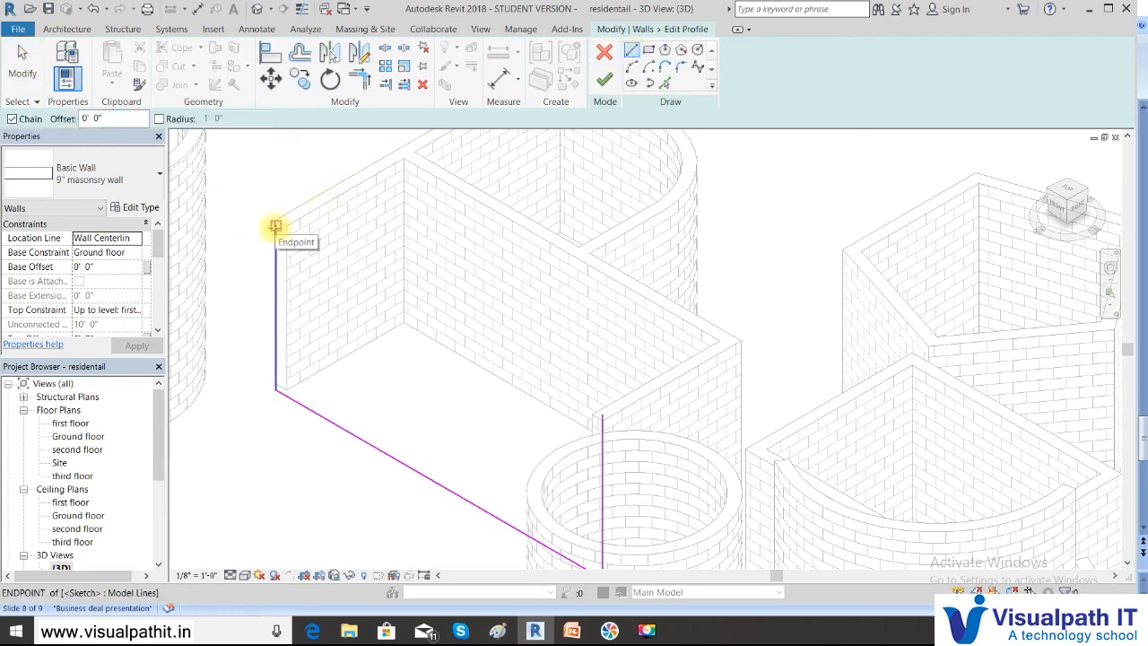
click(275, 225)
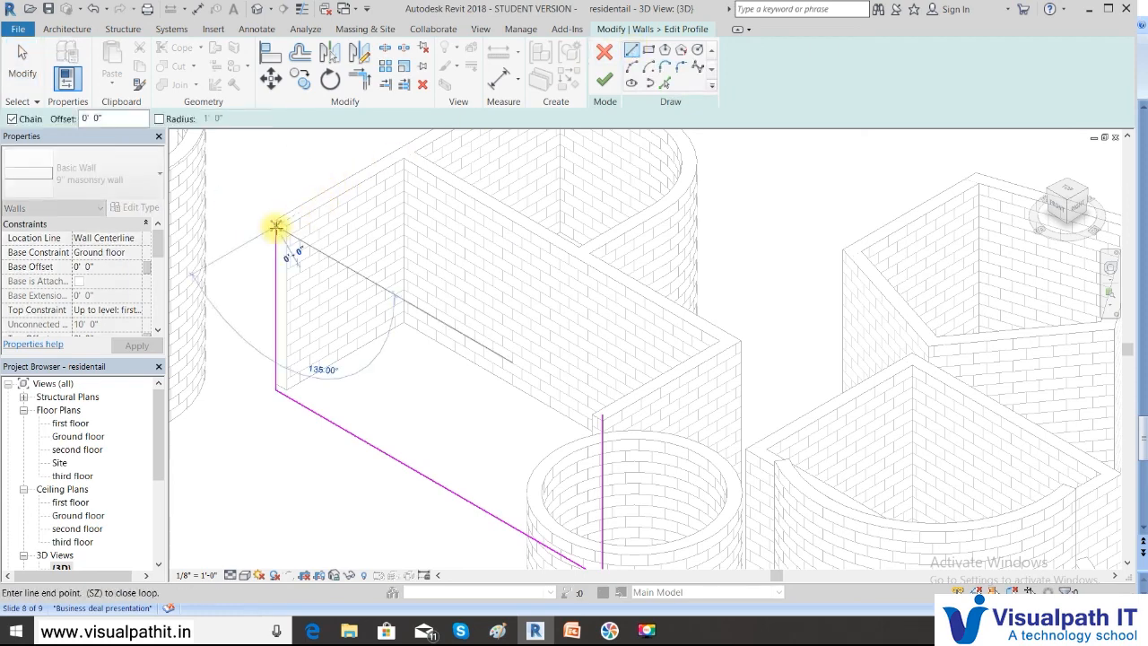
click(317, 250)
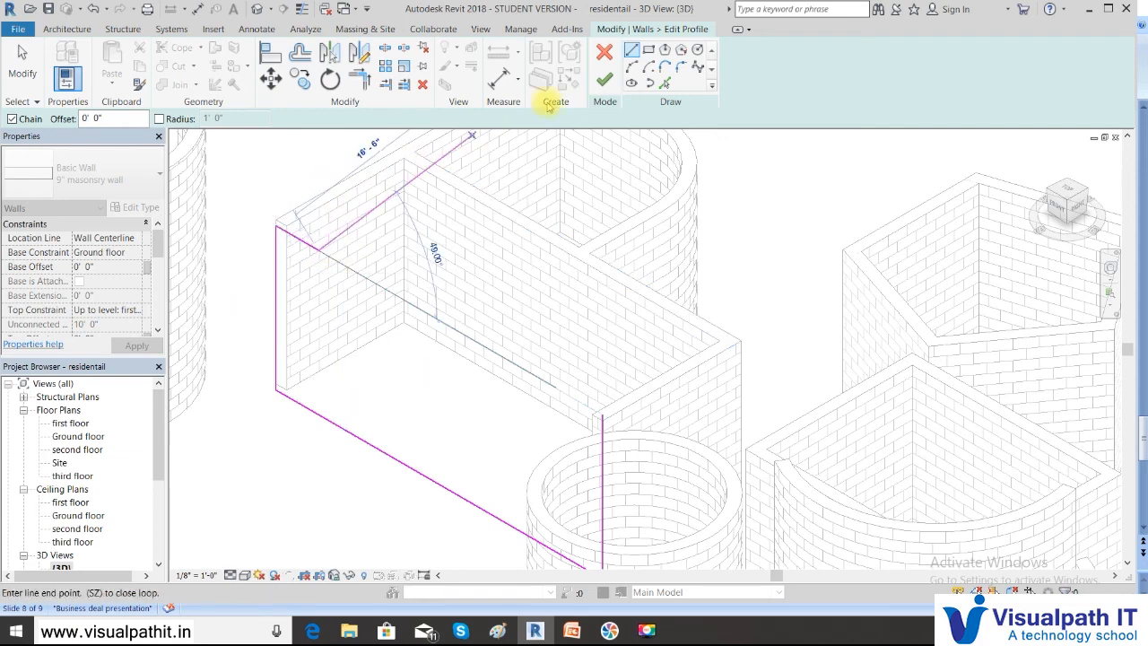
- Continue the profile's top edge with an upward-bulging arc followed by a 2' horizontal line
click(633, 66)
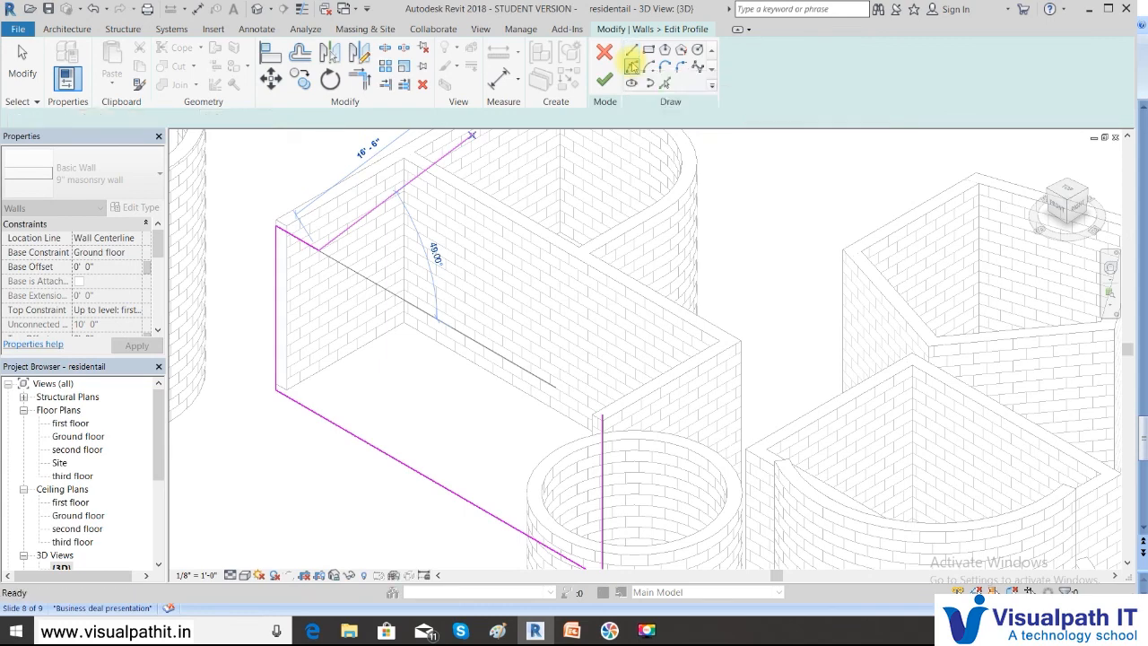
click(367, 269)
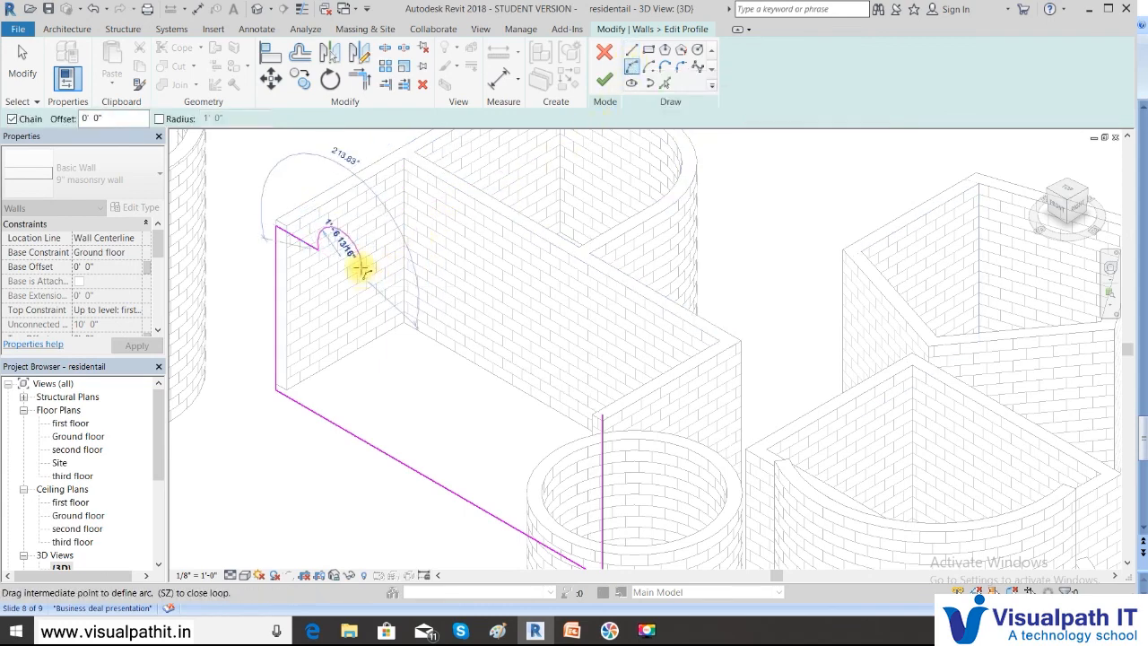
click(361, 262)
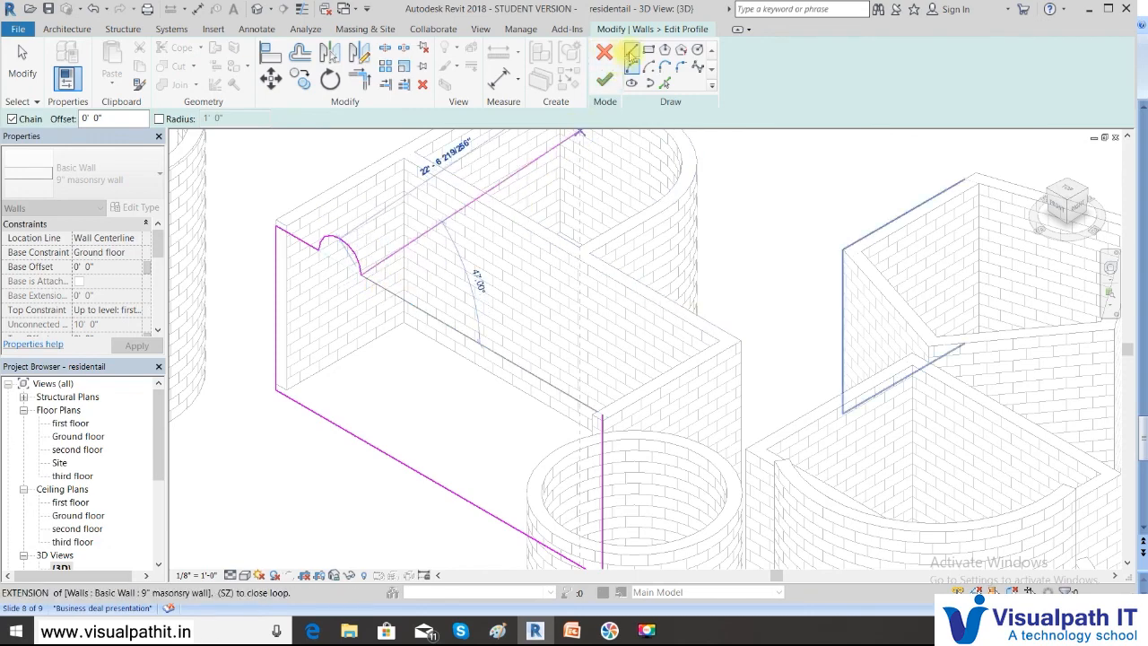
click(633, 54)
click(390, 288)
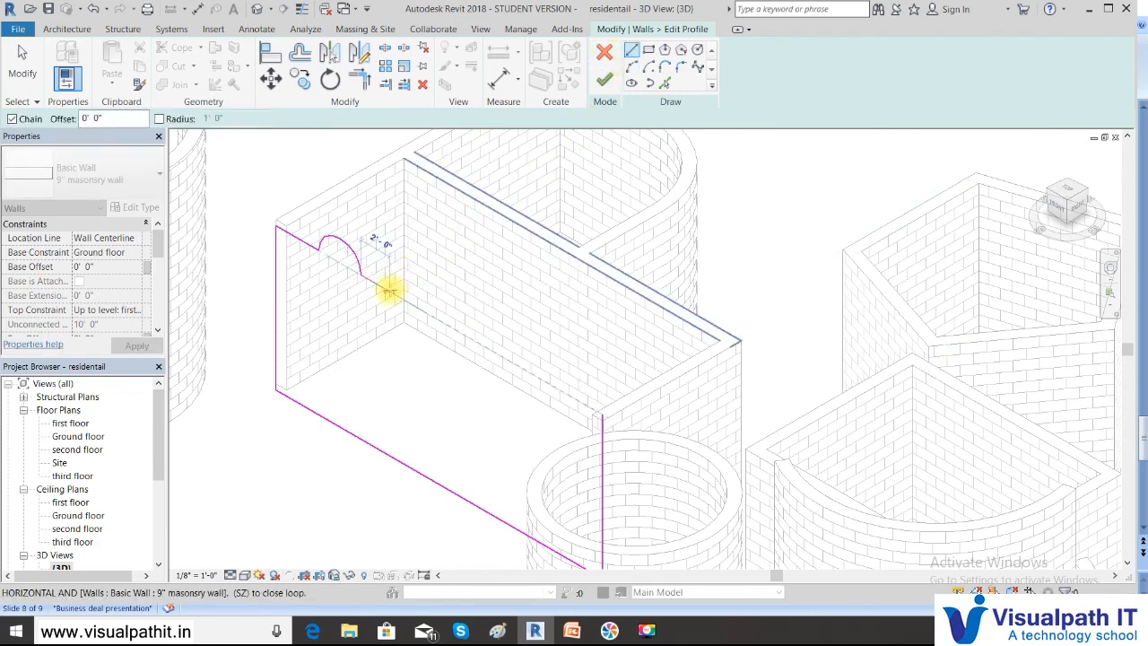
- Extend the profile's top edge with a second upward-bulging arc and a horizontal line about 1'-8 1/2" long
click(633, 72)
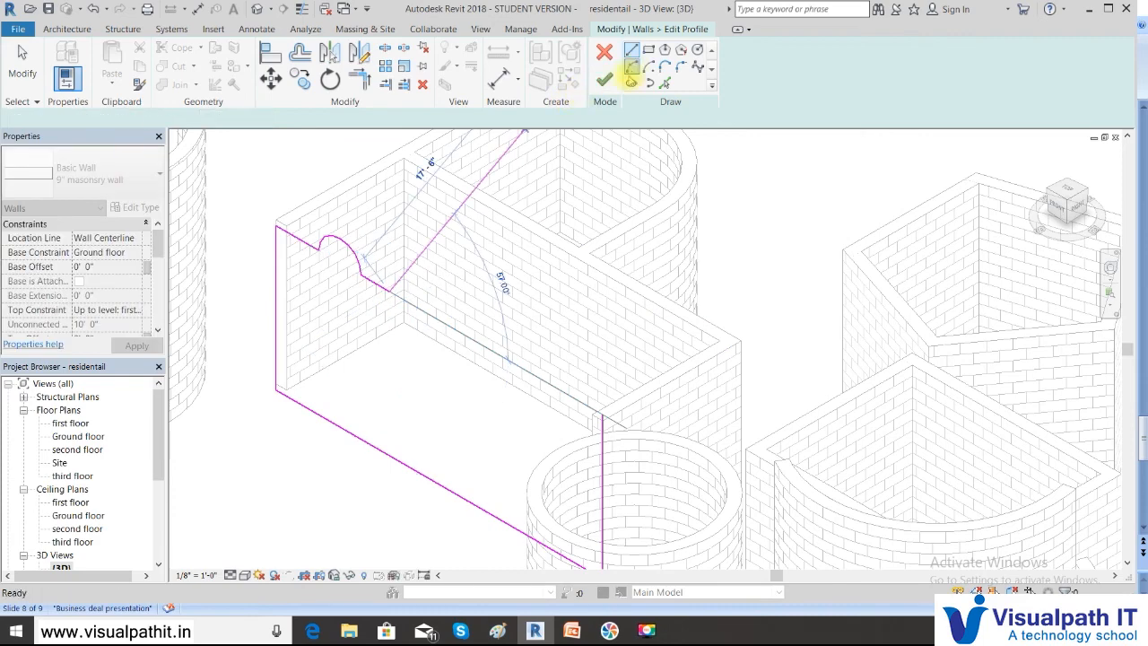
click(435, 310)
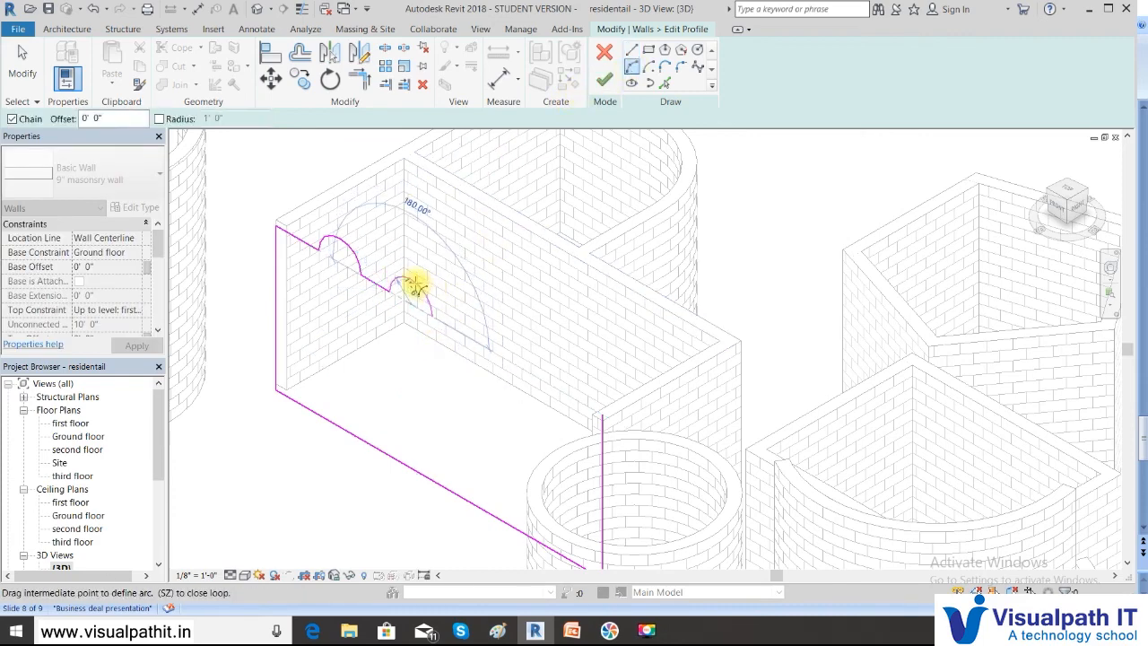
click(423, 285)
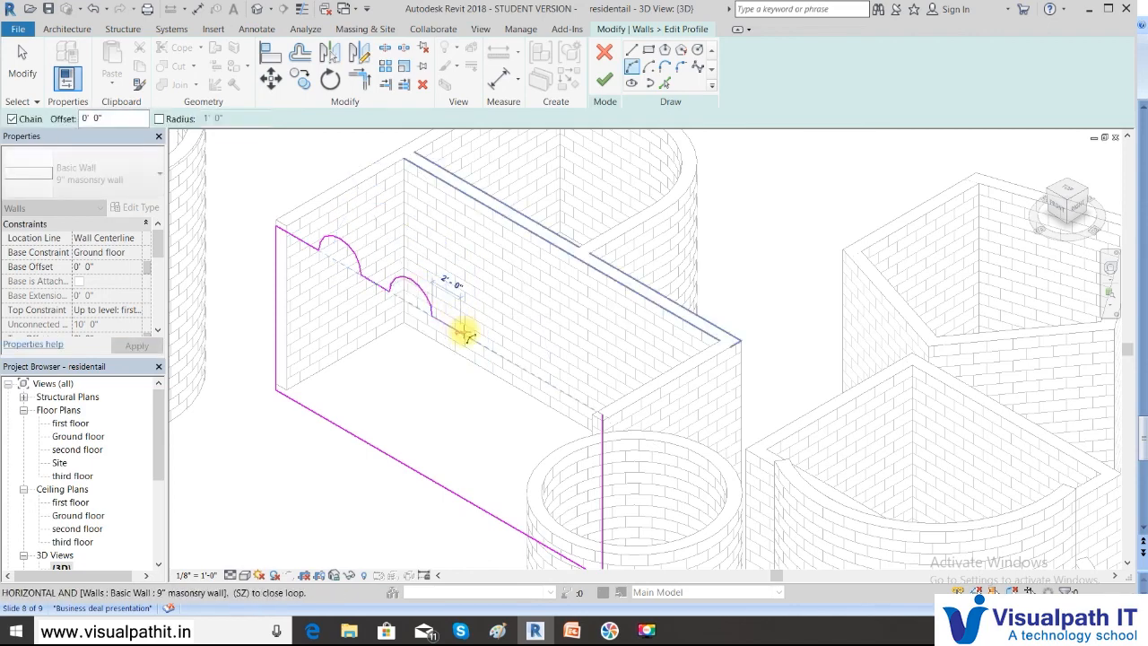
click(454, 328)
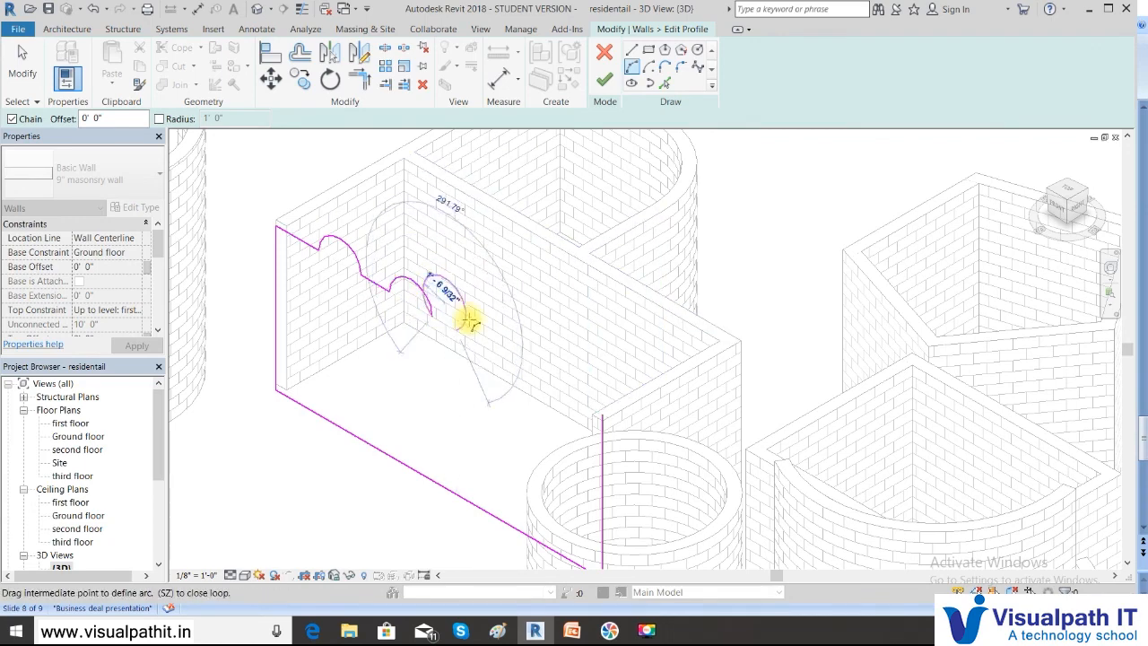
click(631, 49)
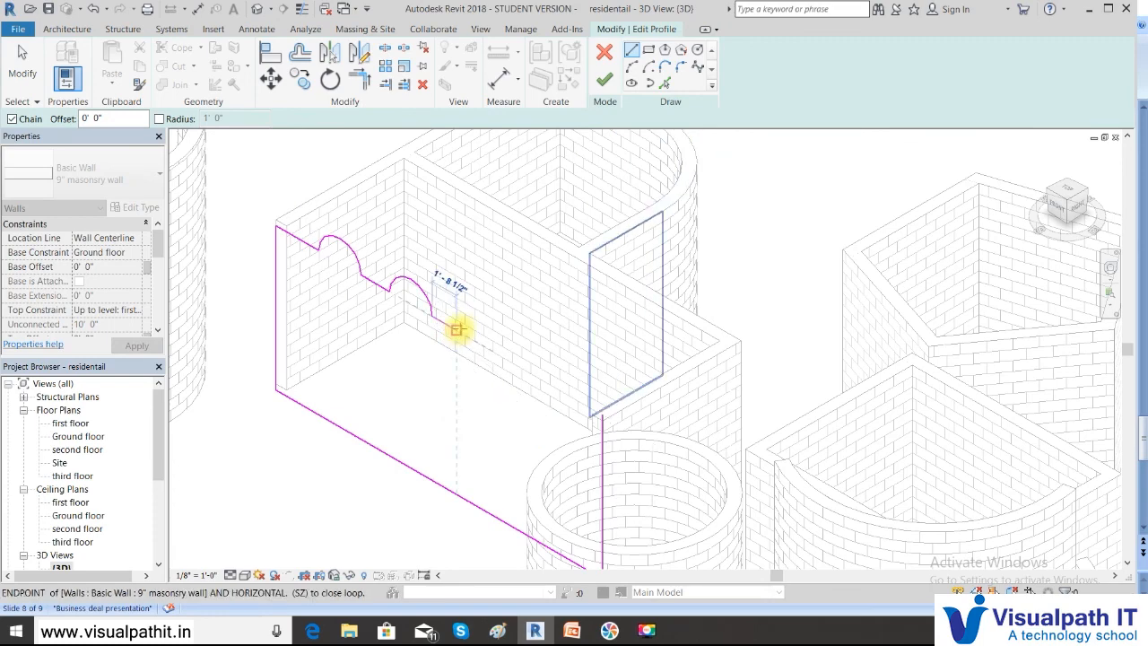
click(457, 330)
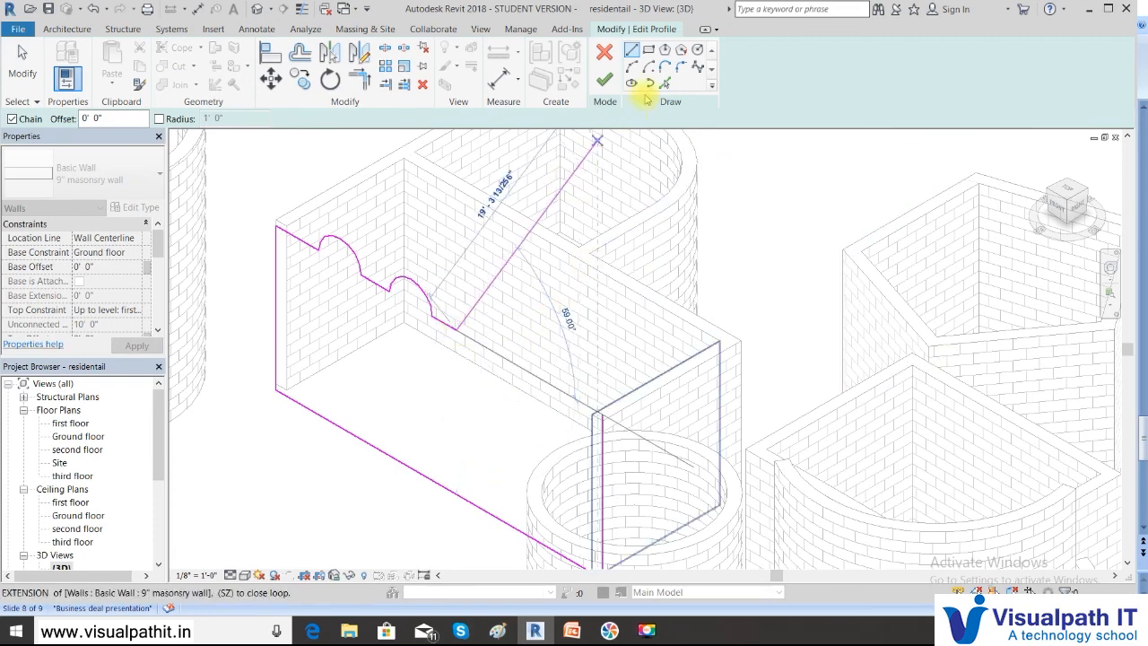
- Continue the wall profile's top edge with a downward-bulging arc from the end of the last horizontal line
click(632, 67)
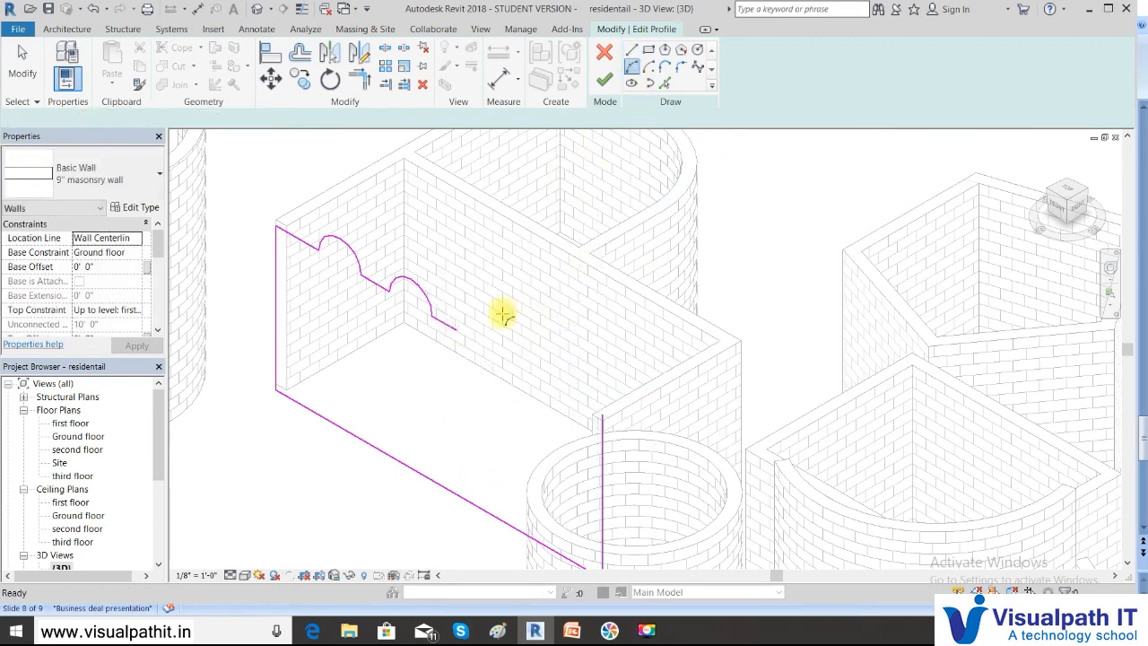
click(457, 329)
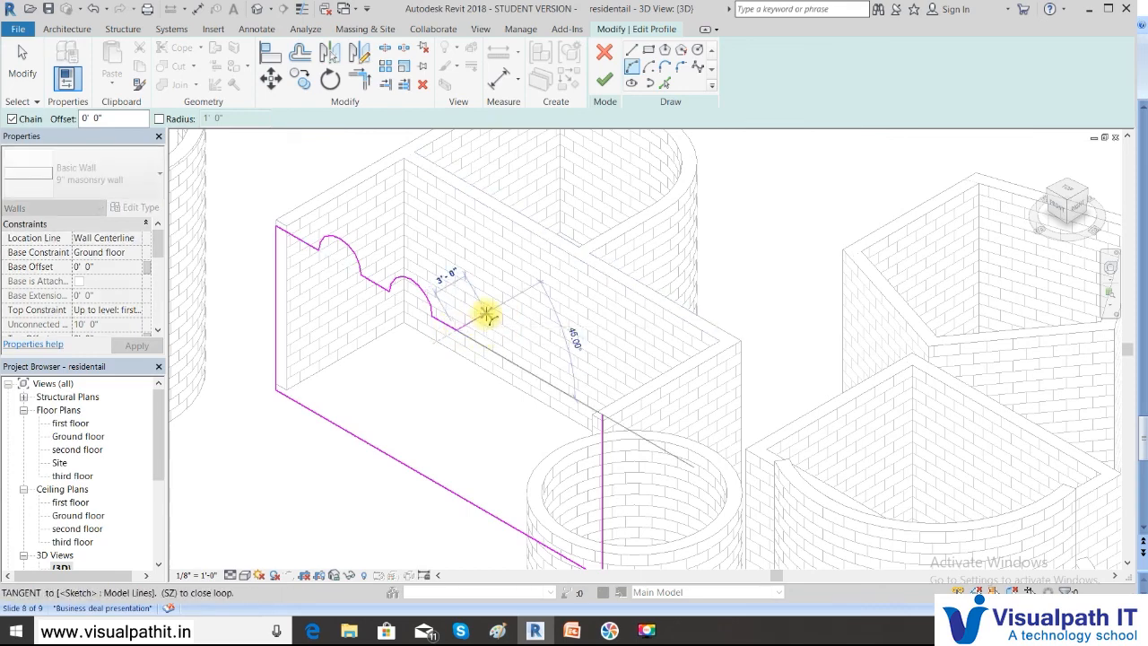
click(486, 319)
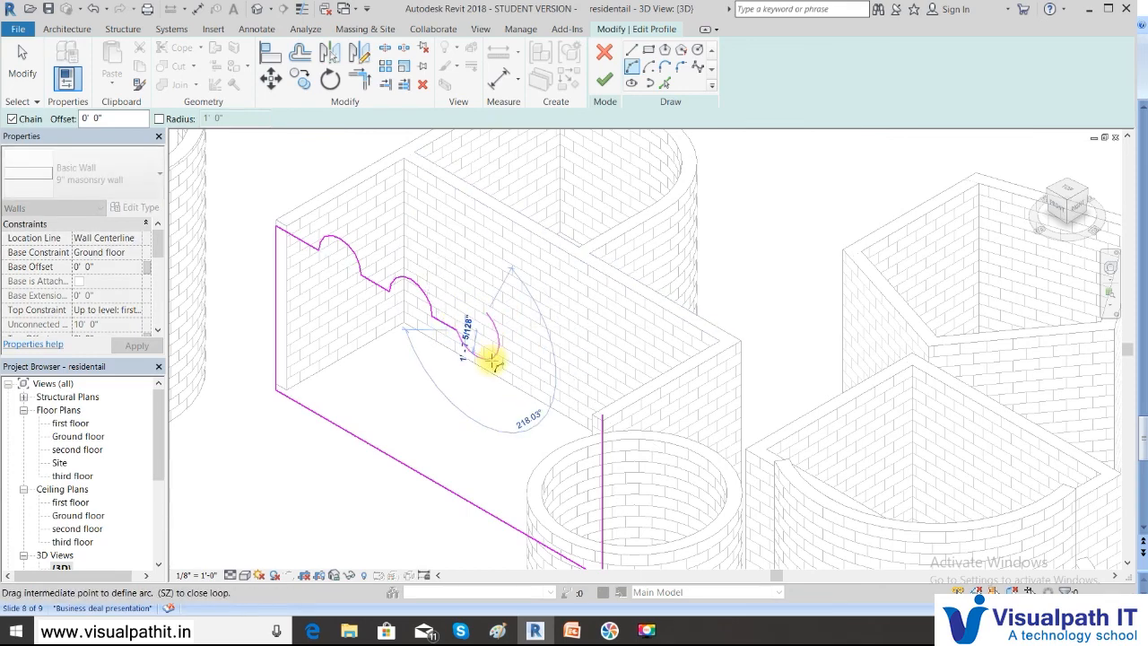
click(485, 314)
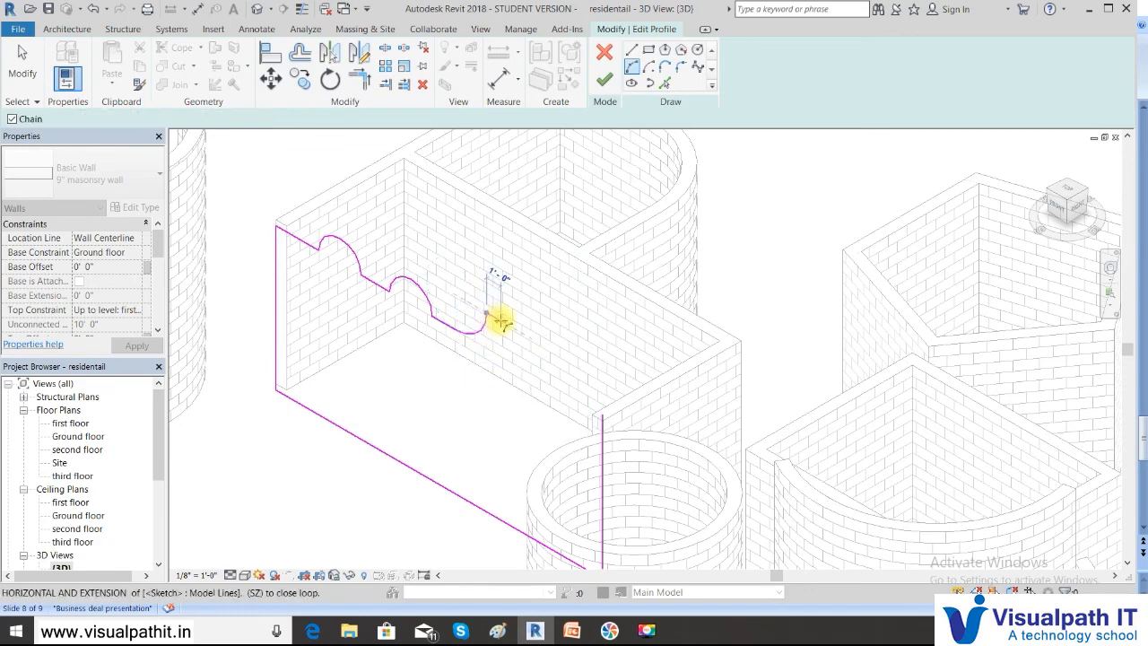
- Close the wall profile with a short horizontal line, a vertical drop of about 1'-6" and a line to the right edge, and finish the edit
click(631, 49)
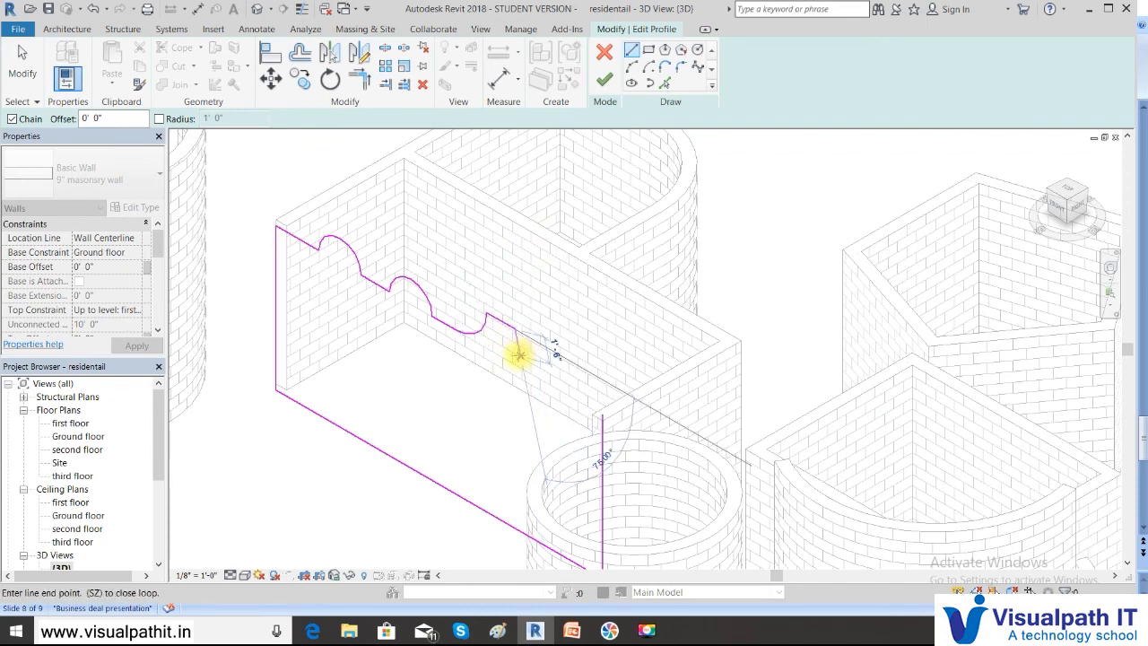
click(514, 354)
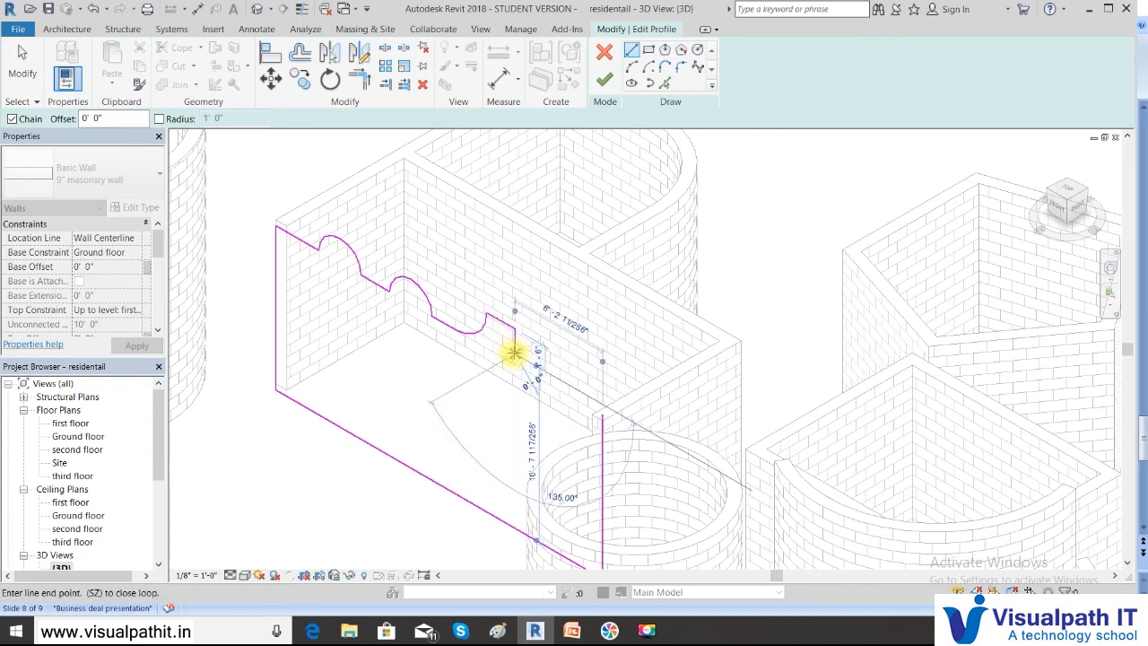
click(603, 403)
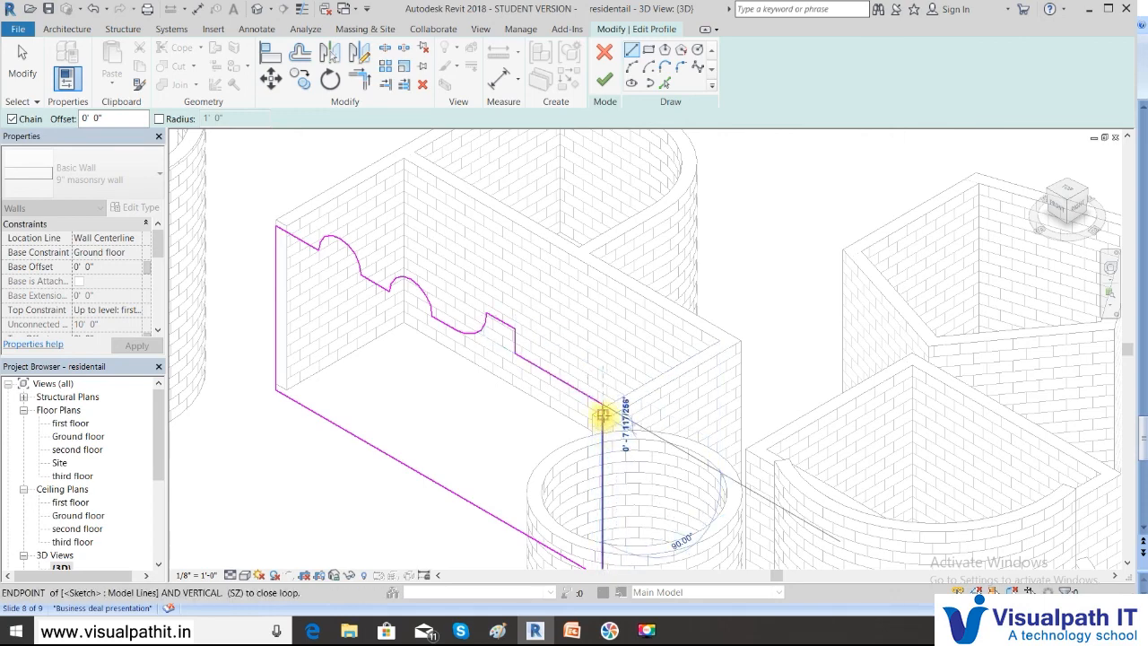
key(s)
key(z)
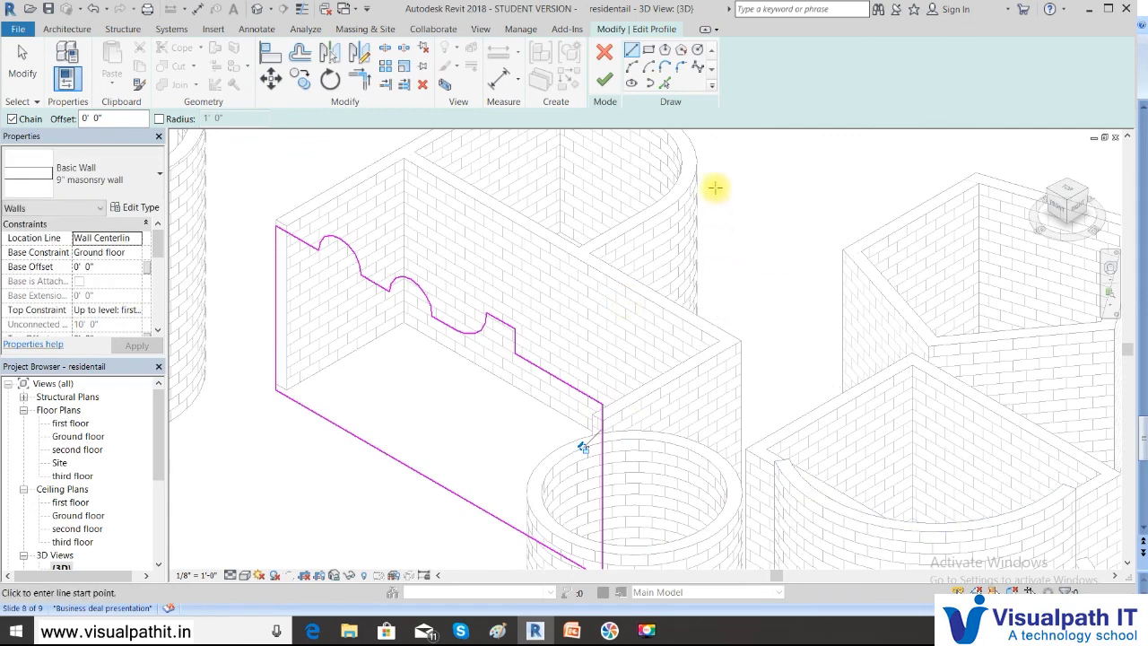
click(606, 77)
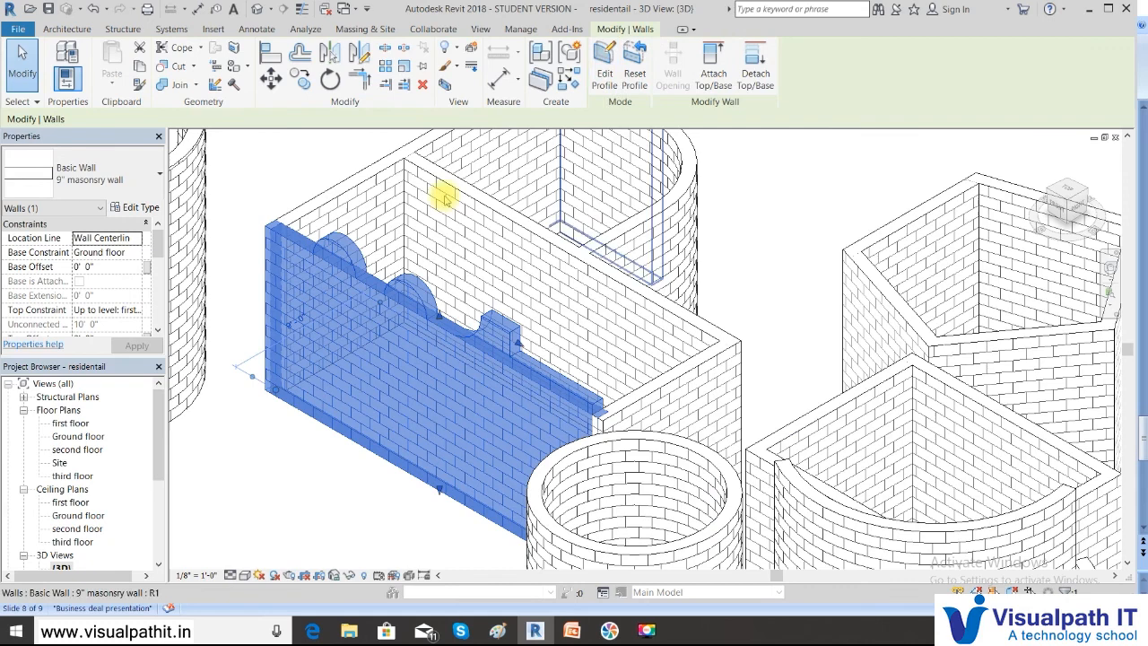
click(281, 151)
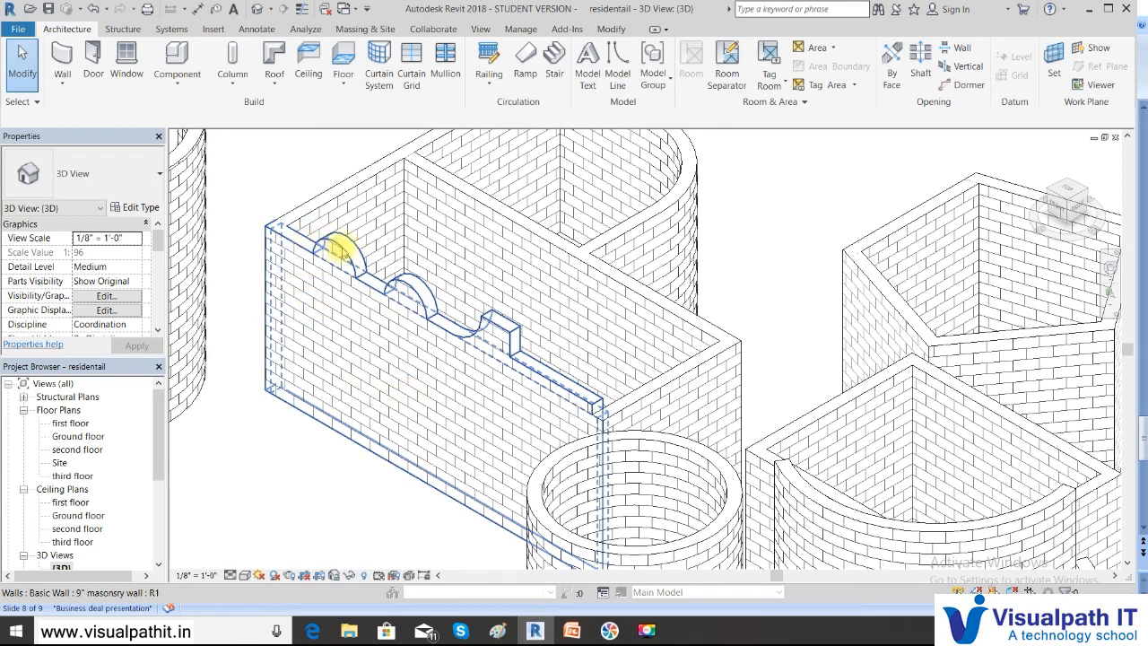
- Add a circular opening of 2' radius near the front wall's left end by editing its profile, and finish the edit
click(341, 250)
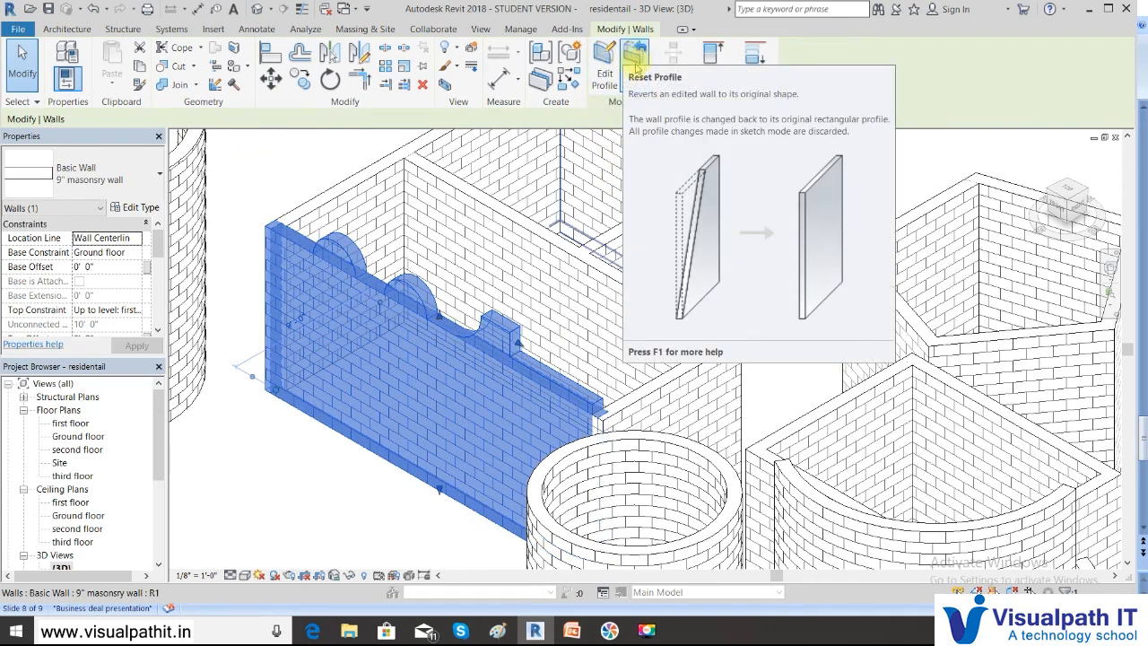
click(605, 63)
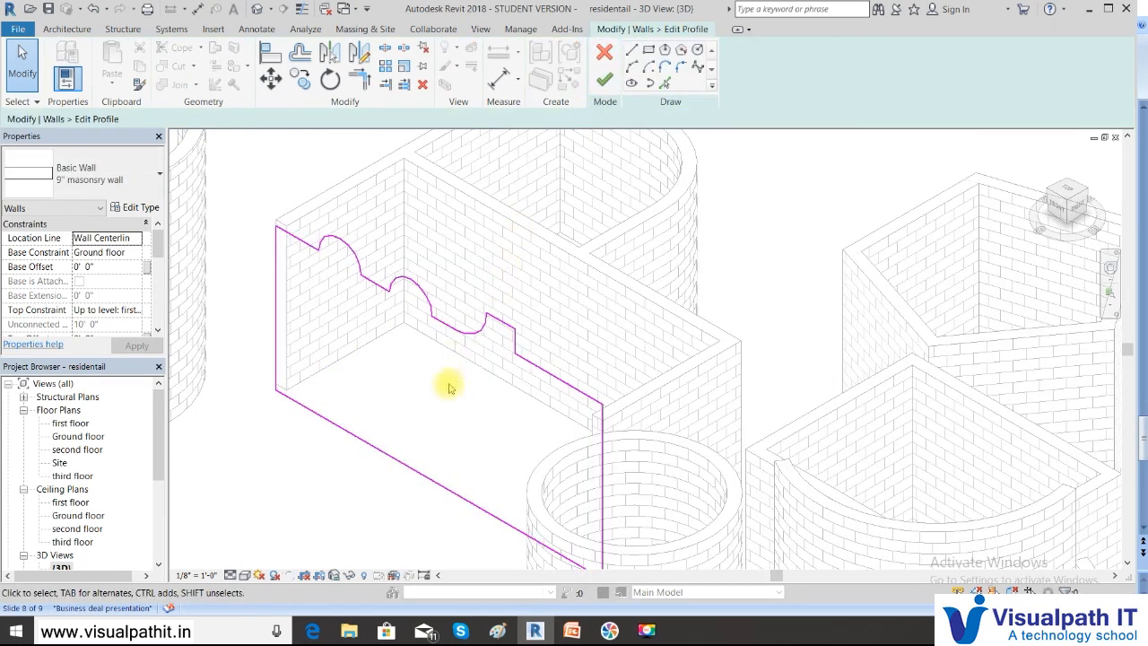
click(697, 49)
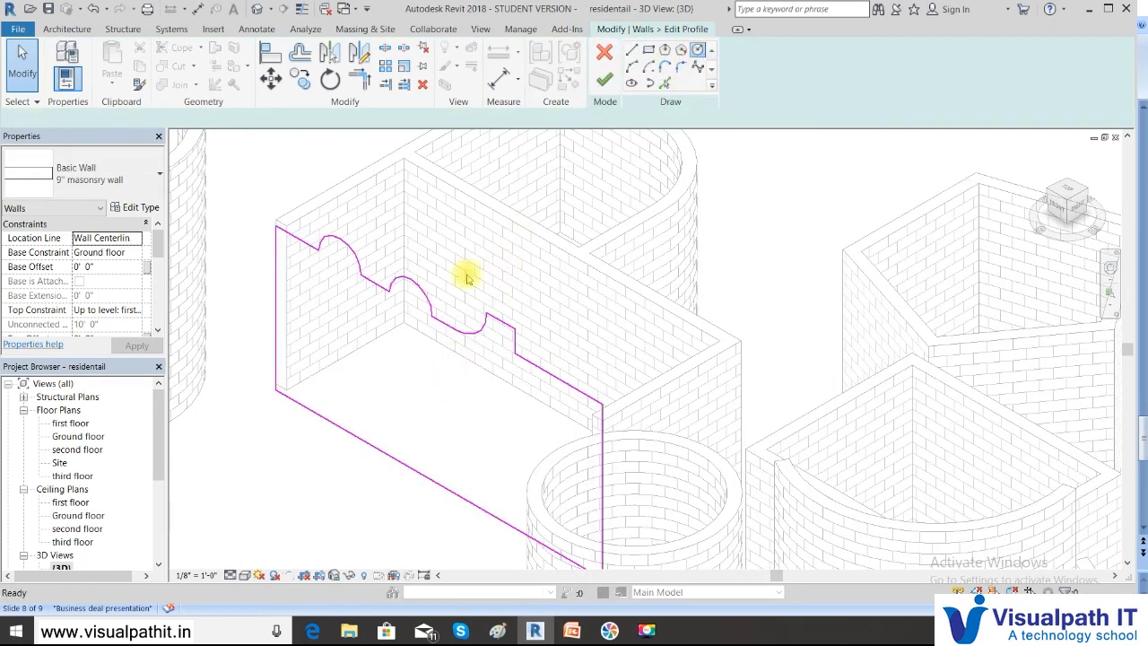
click(346, 356)
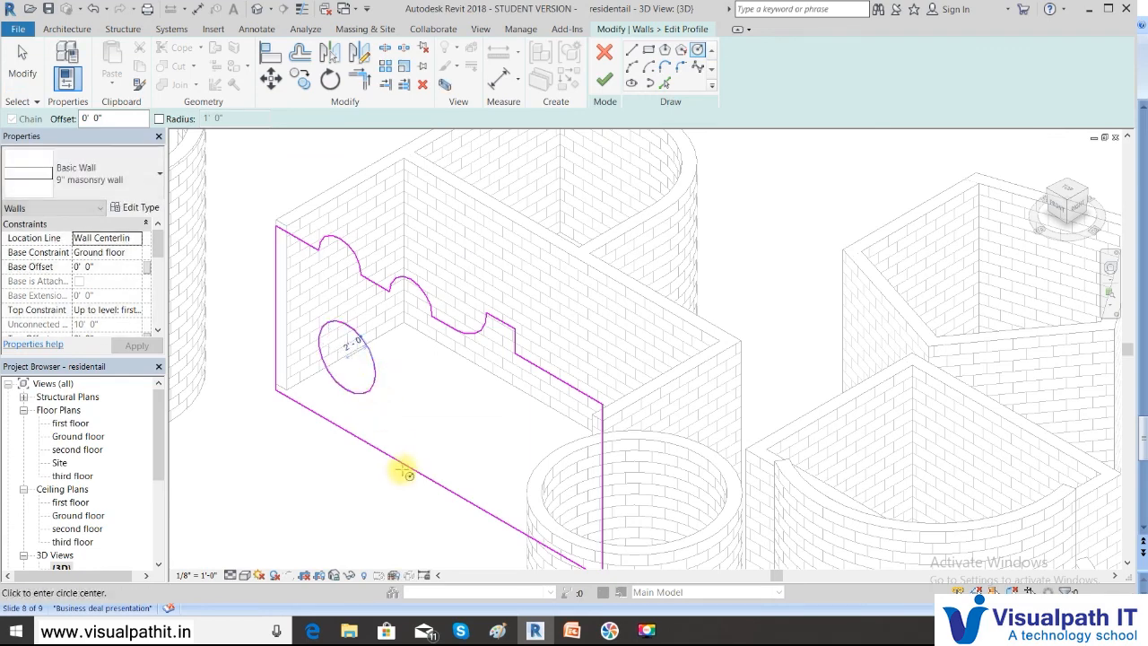
click(604, 82)
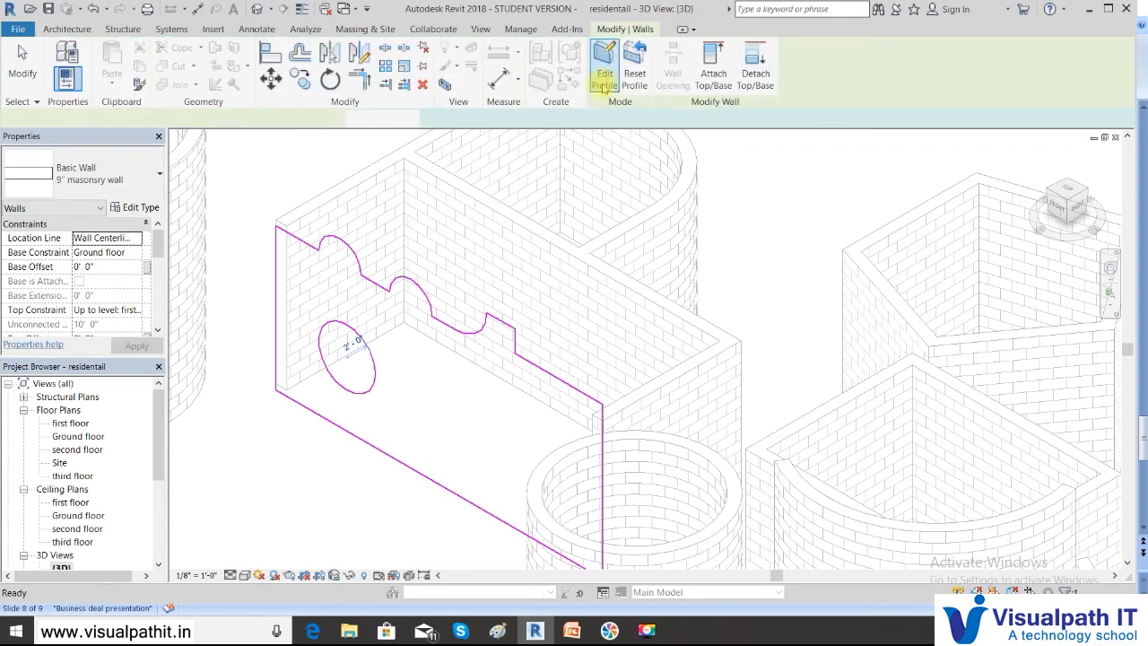
click(309, 484)
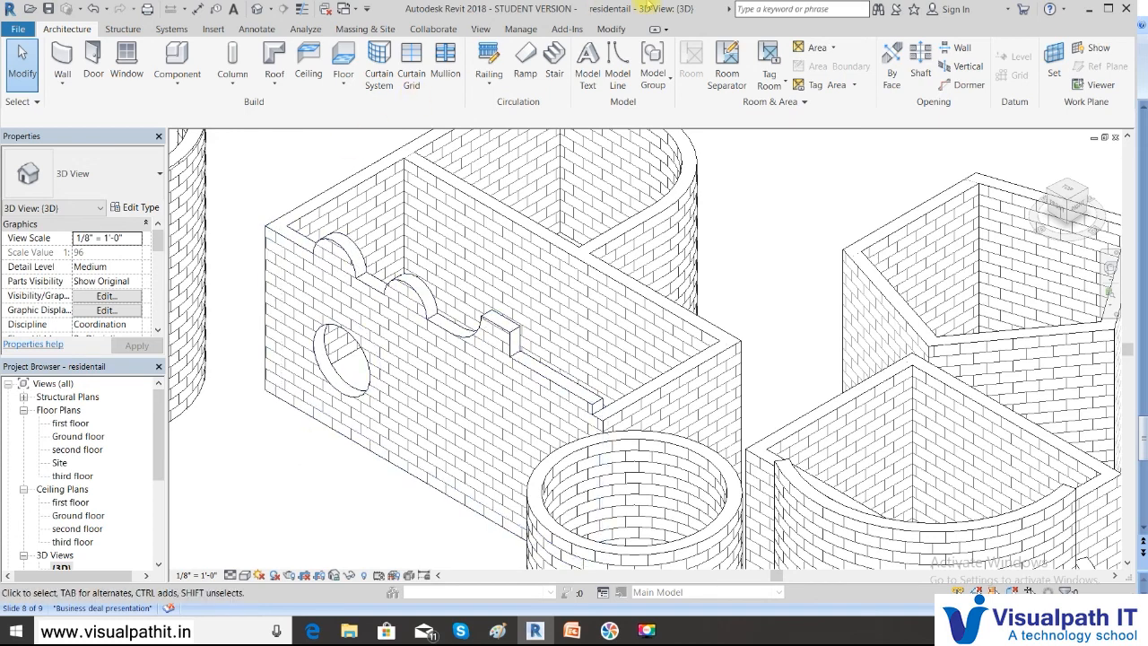
- Copy the circular opening in the front wall's profile to its right at the wall's middle, and finish the edit
click(340, 260)
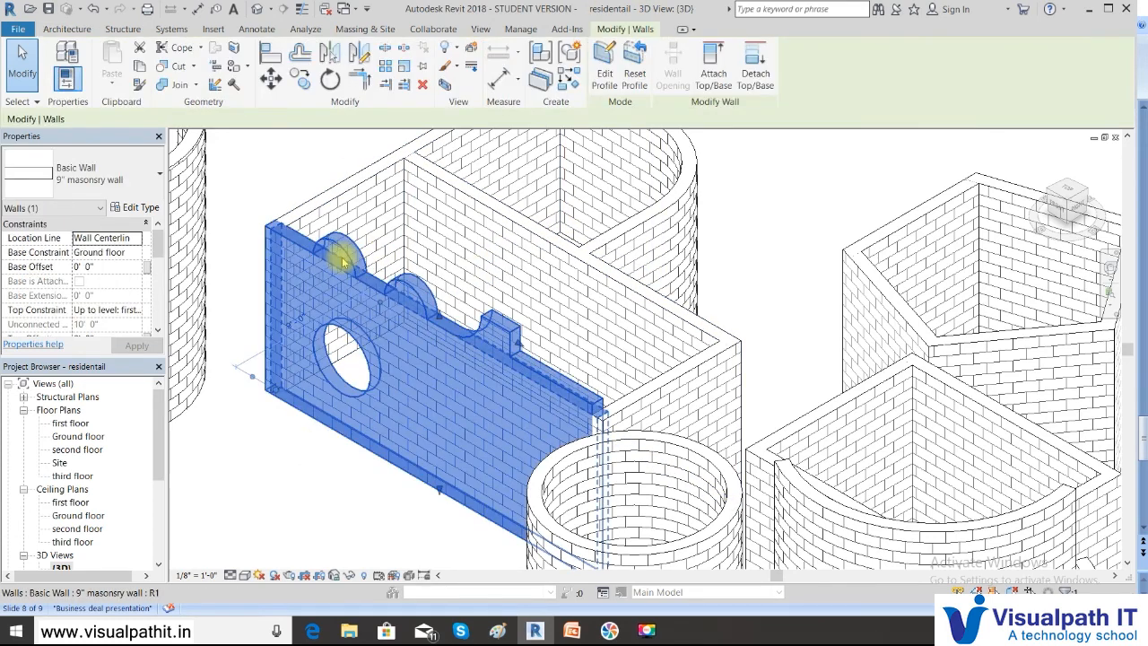
click(604, 70)
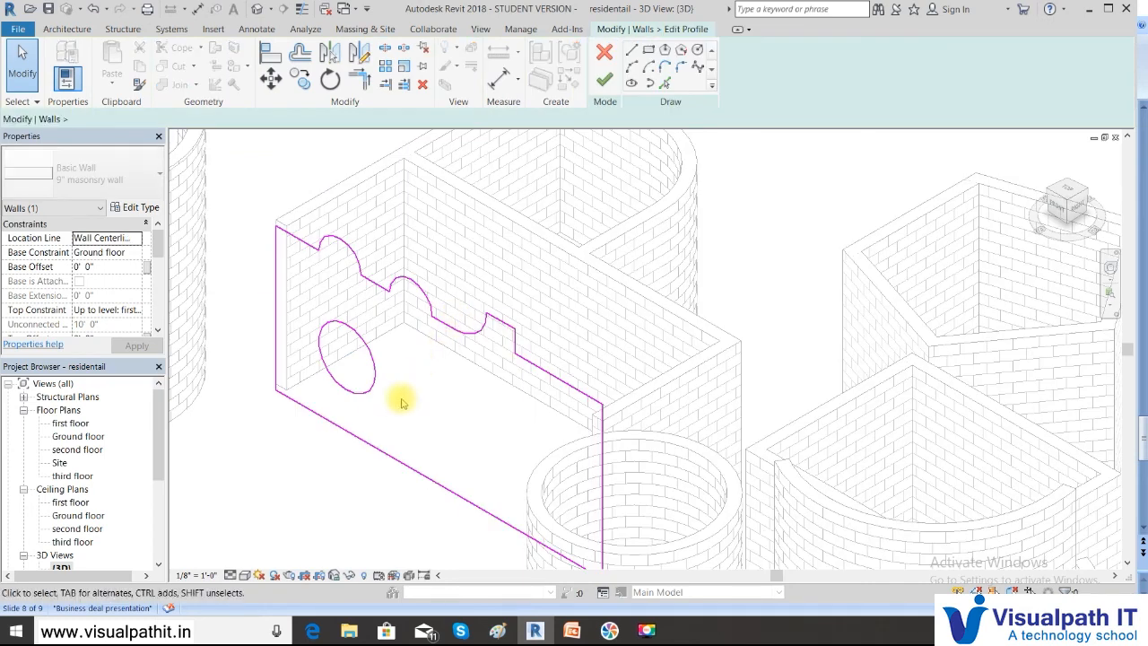
click(362, 382)
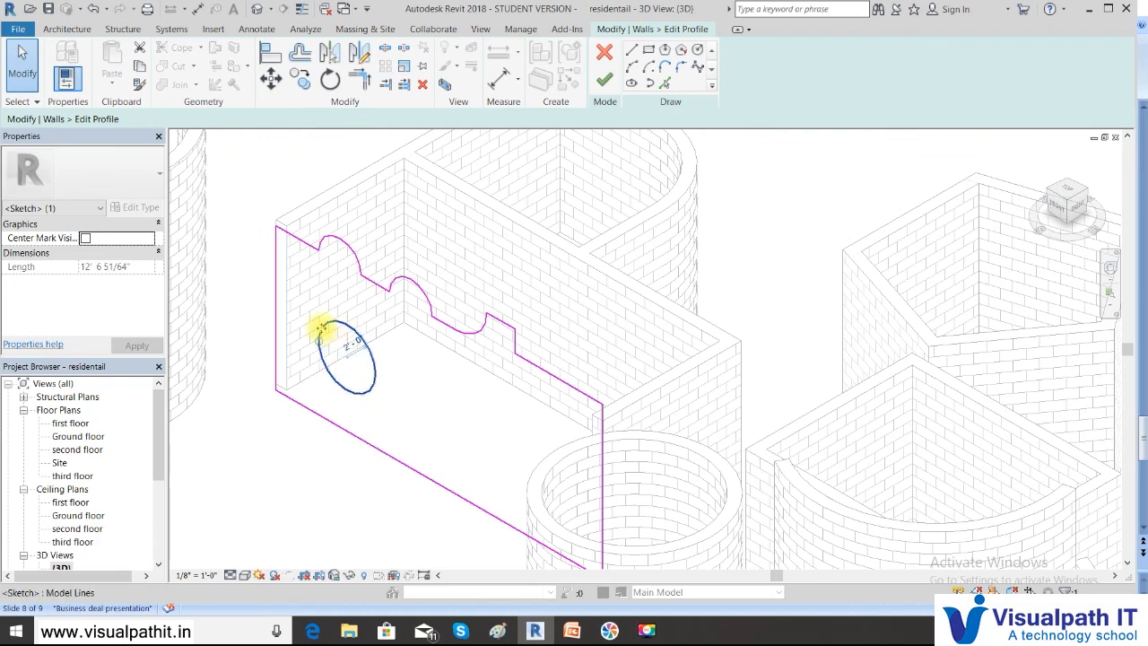
drag(370, 356, 417, 385)
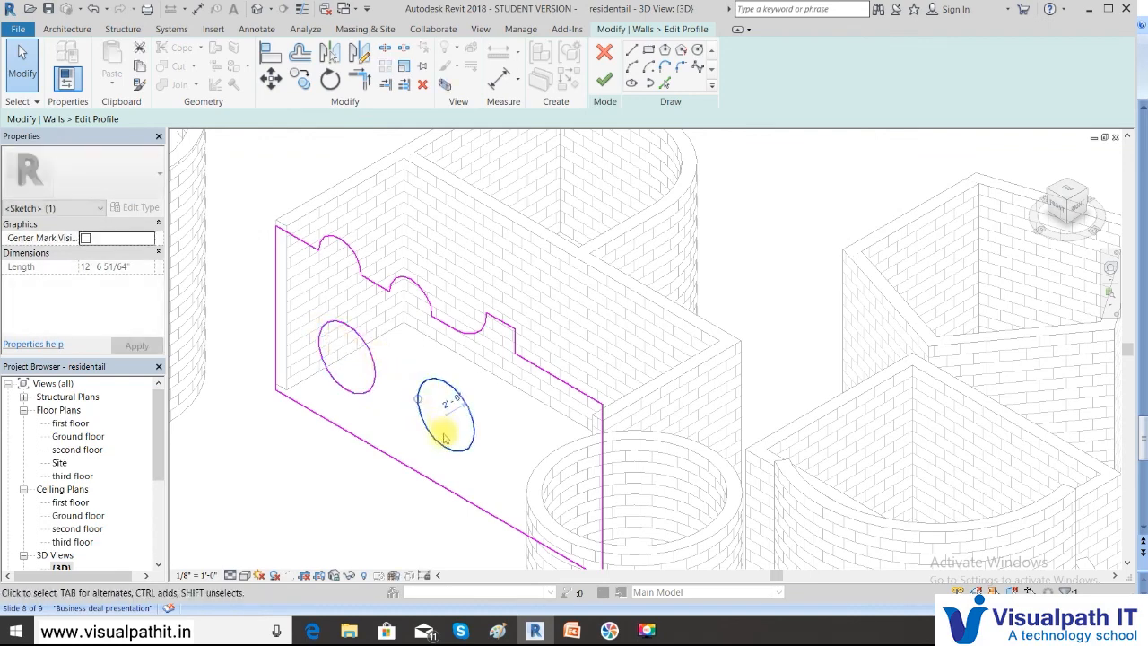
click(604, 82)
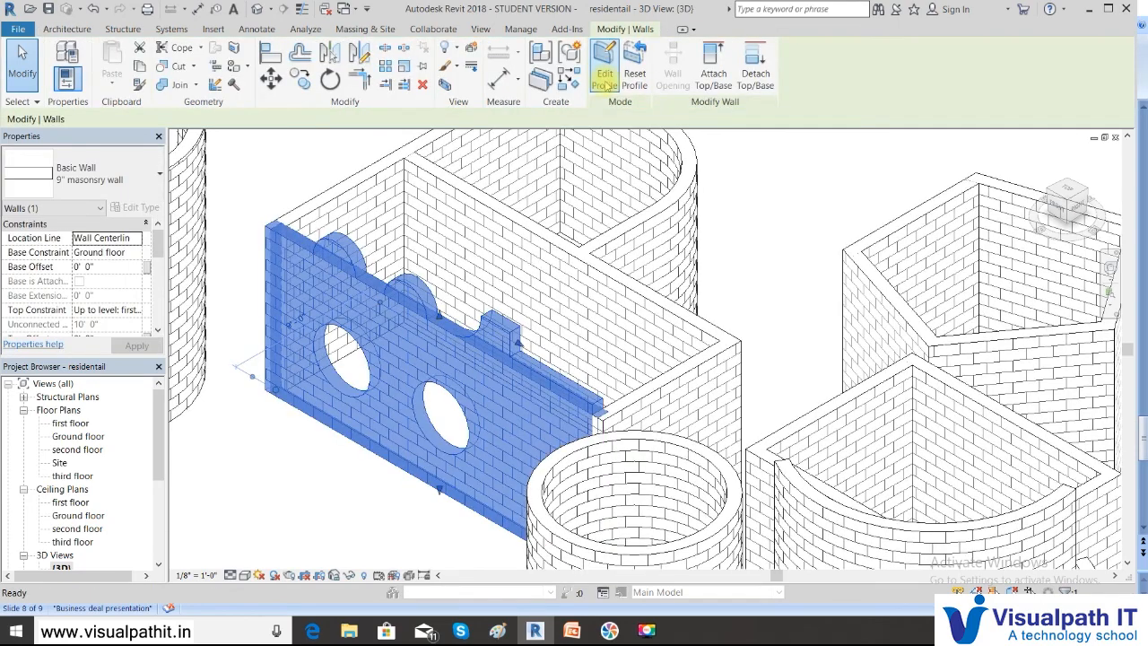
click(780, 209)
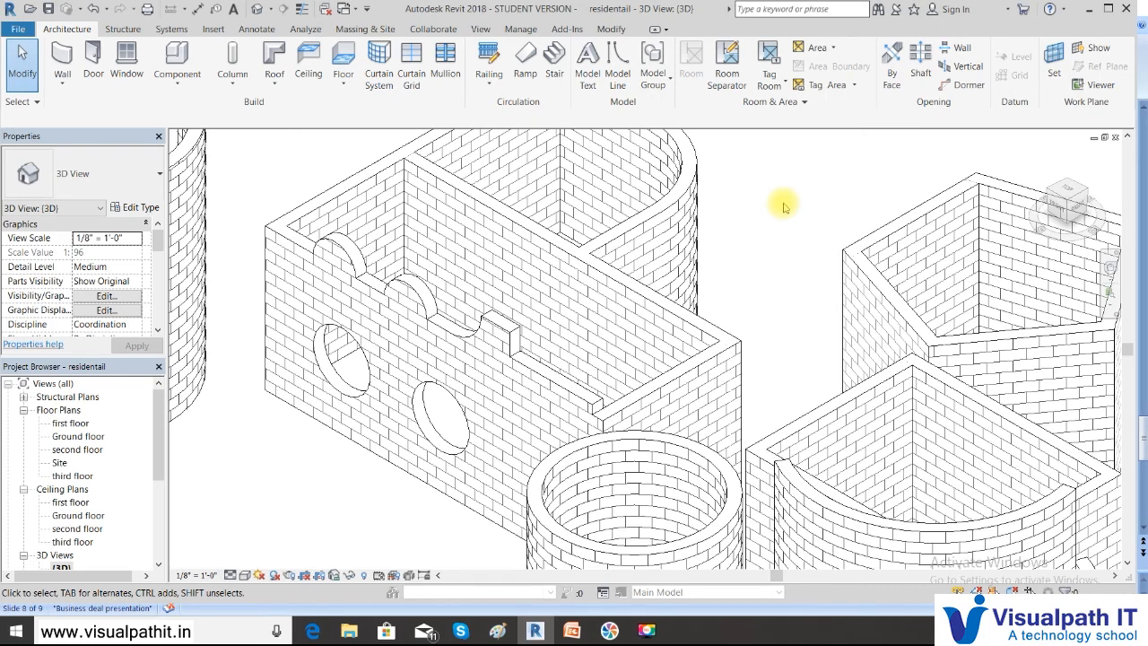
click(344, 256)
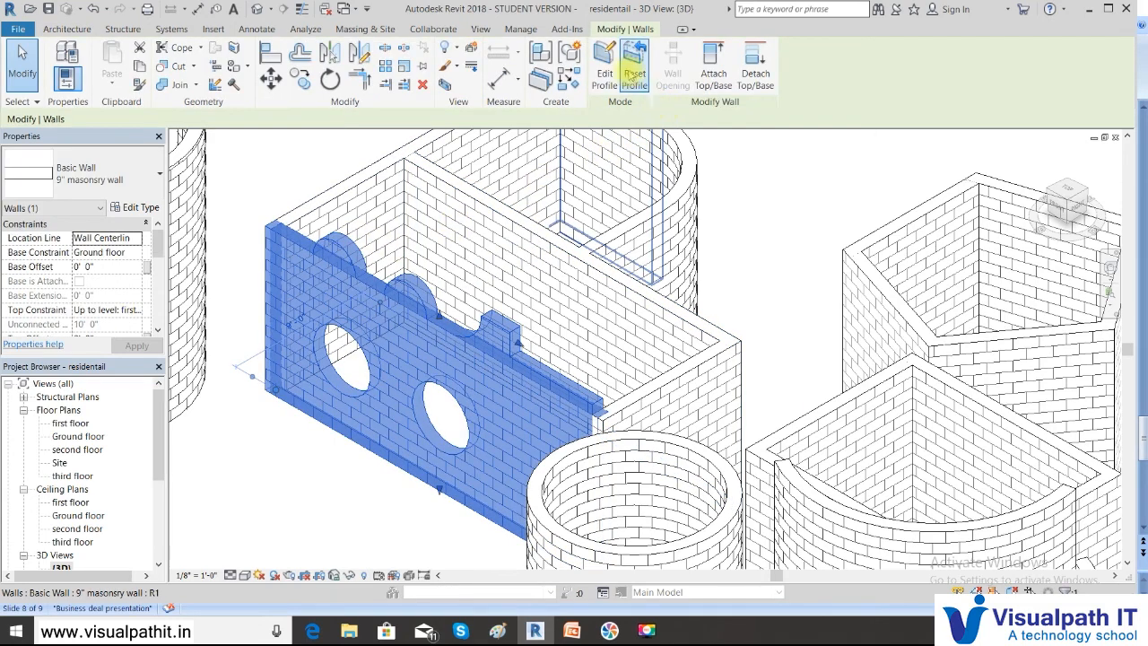
click(600, 75)
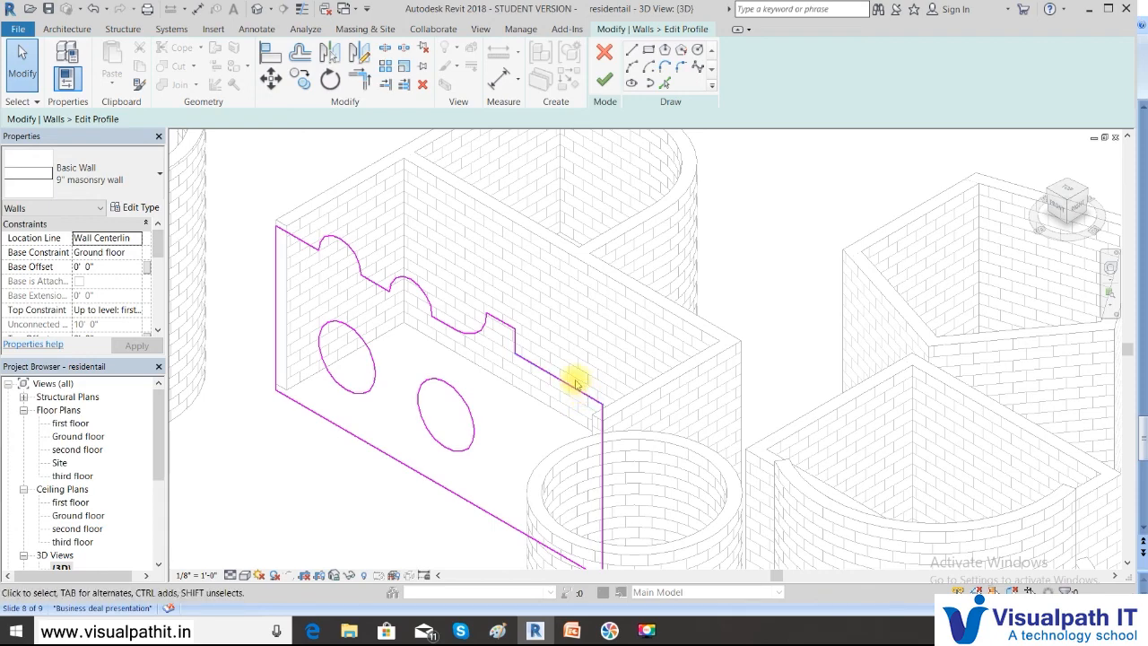
click(606, 79)
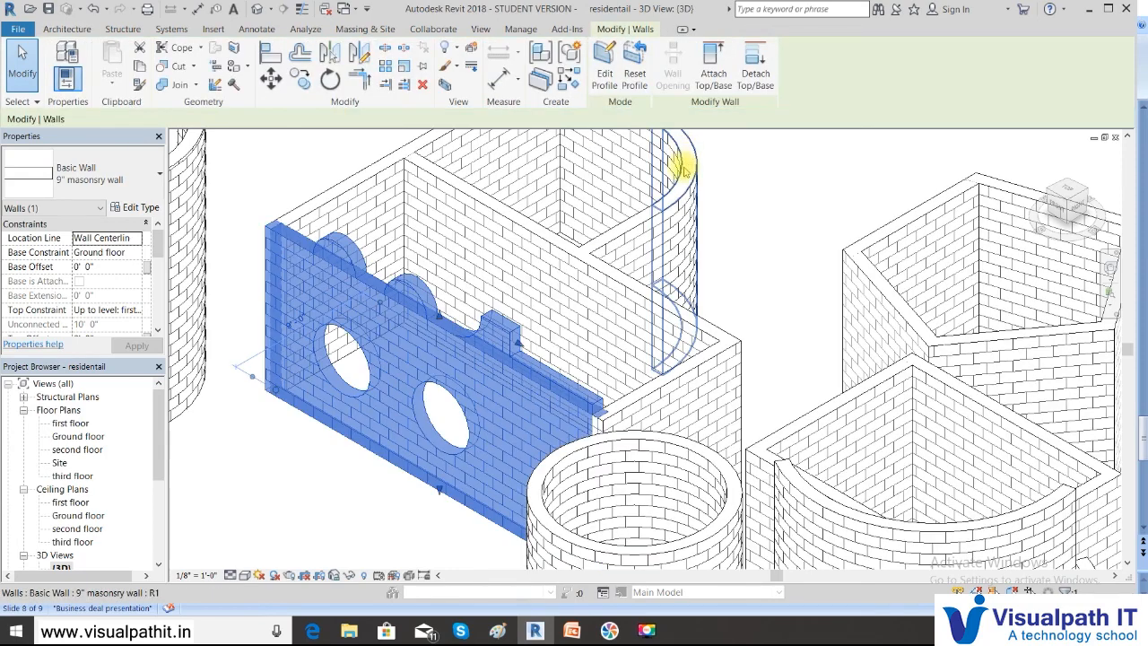